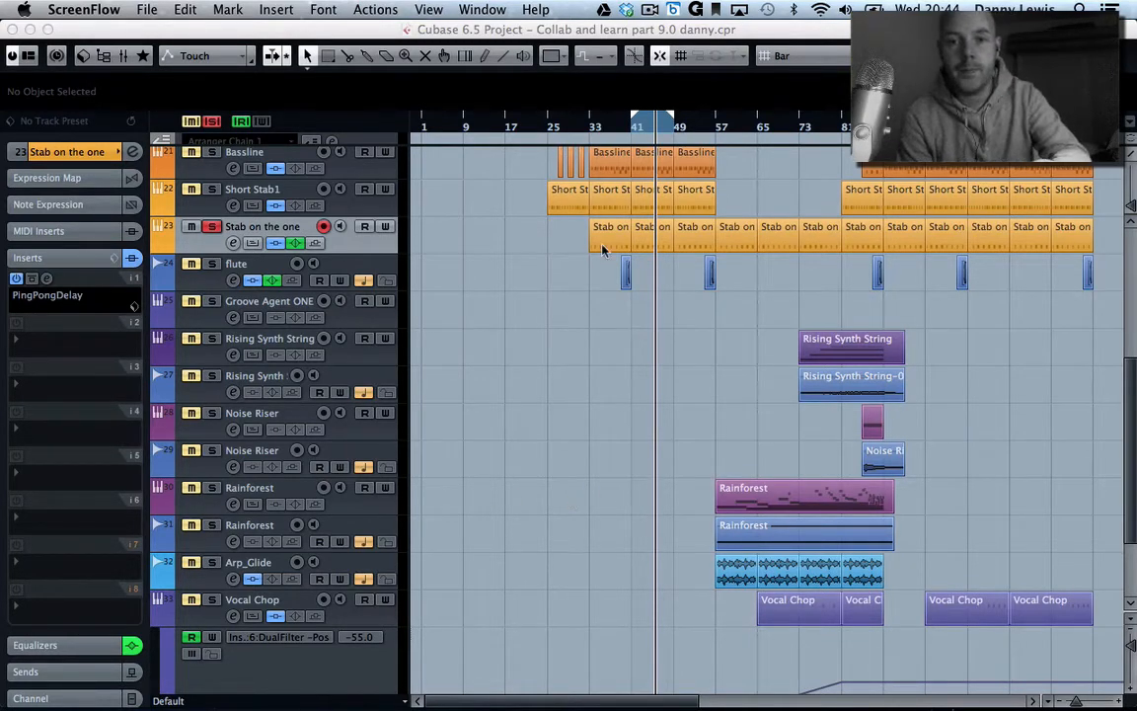
Step: Bypass the PingPongDelay insert on the Stab on the one track and compare its playback around bar 41
click(633, 129)
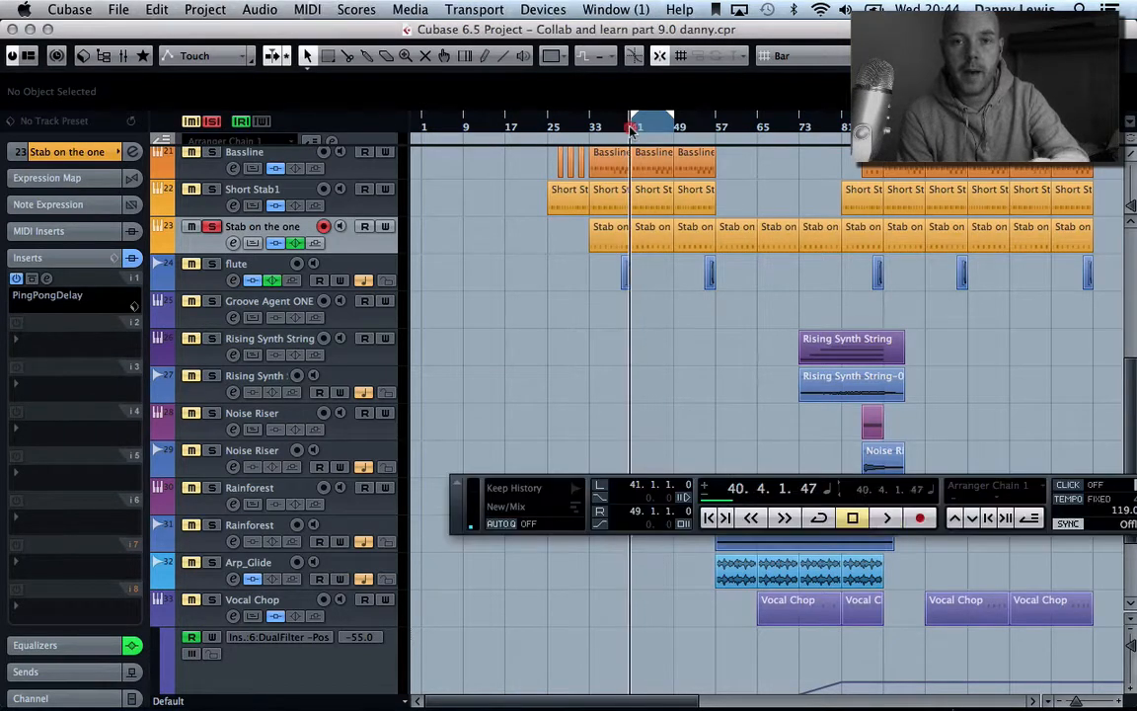
key(space)
key(space)
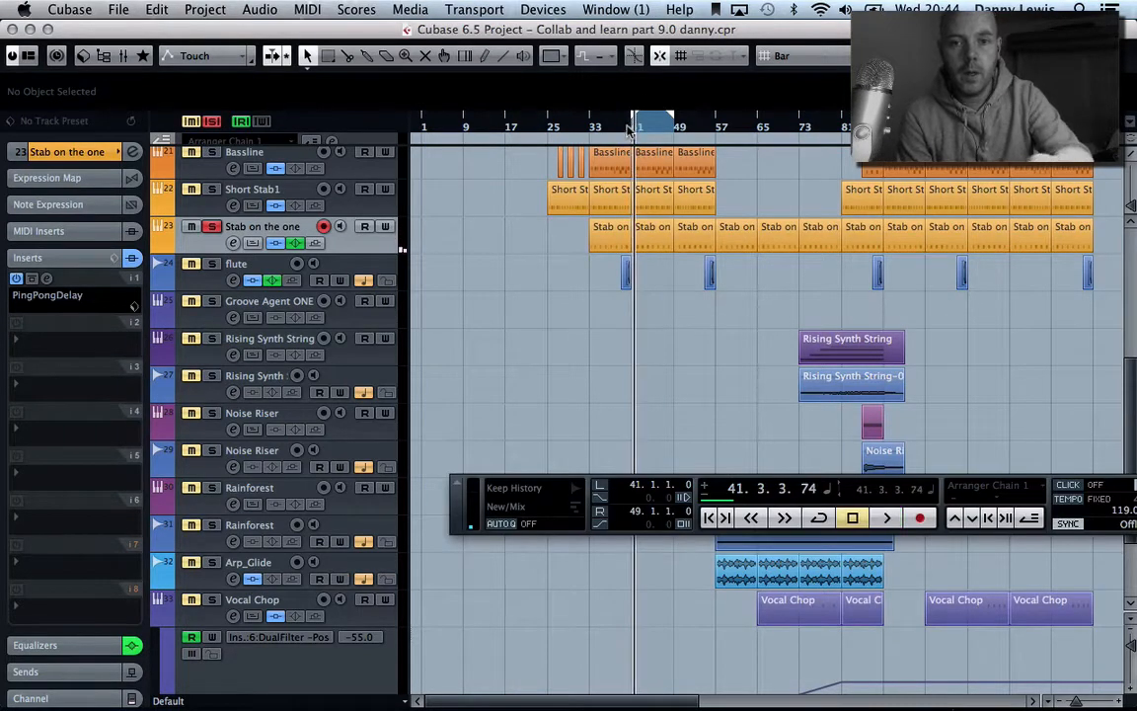
click(33, 279)
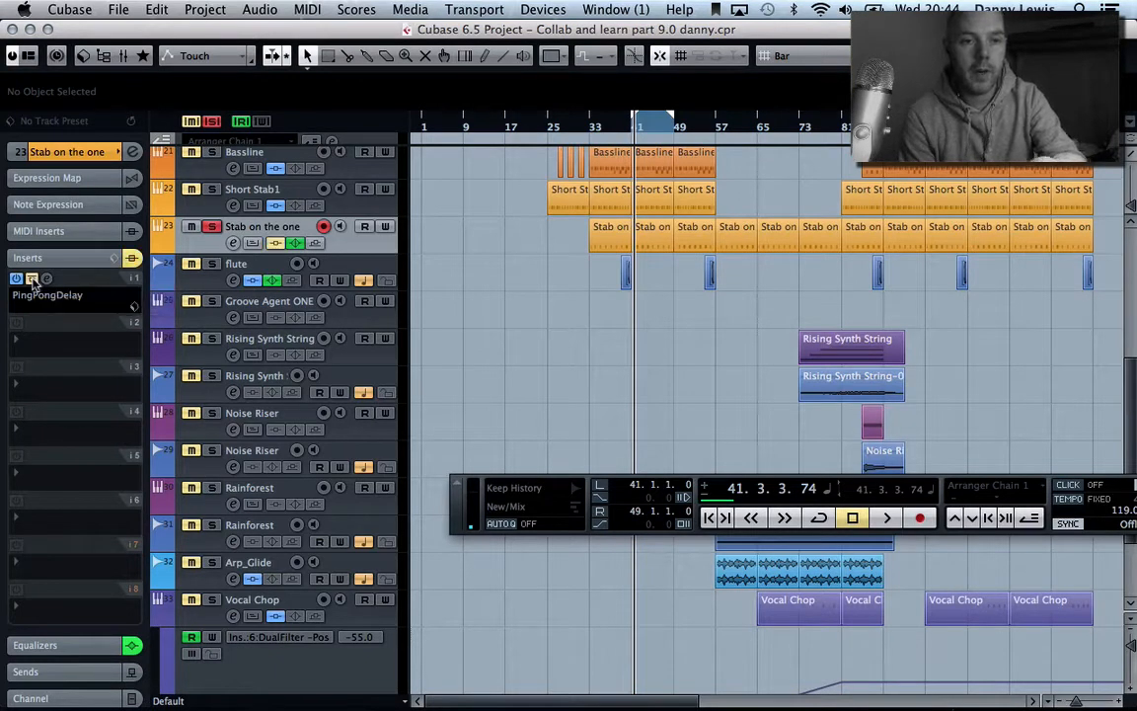
key(space)
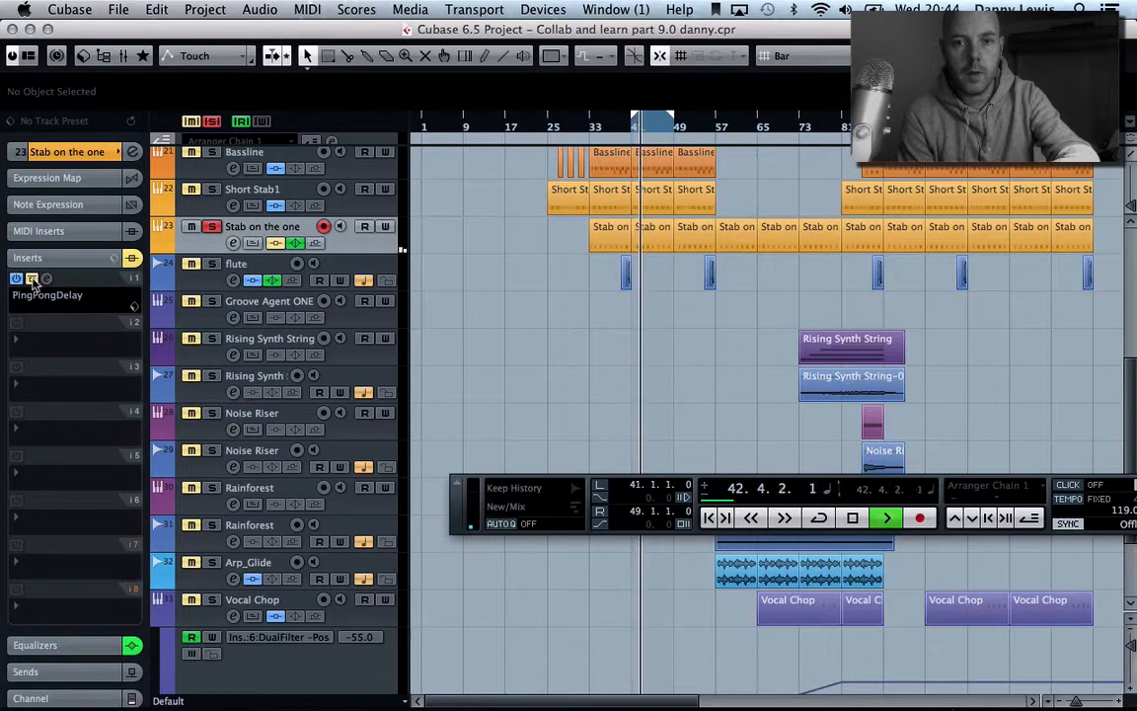
key(space)
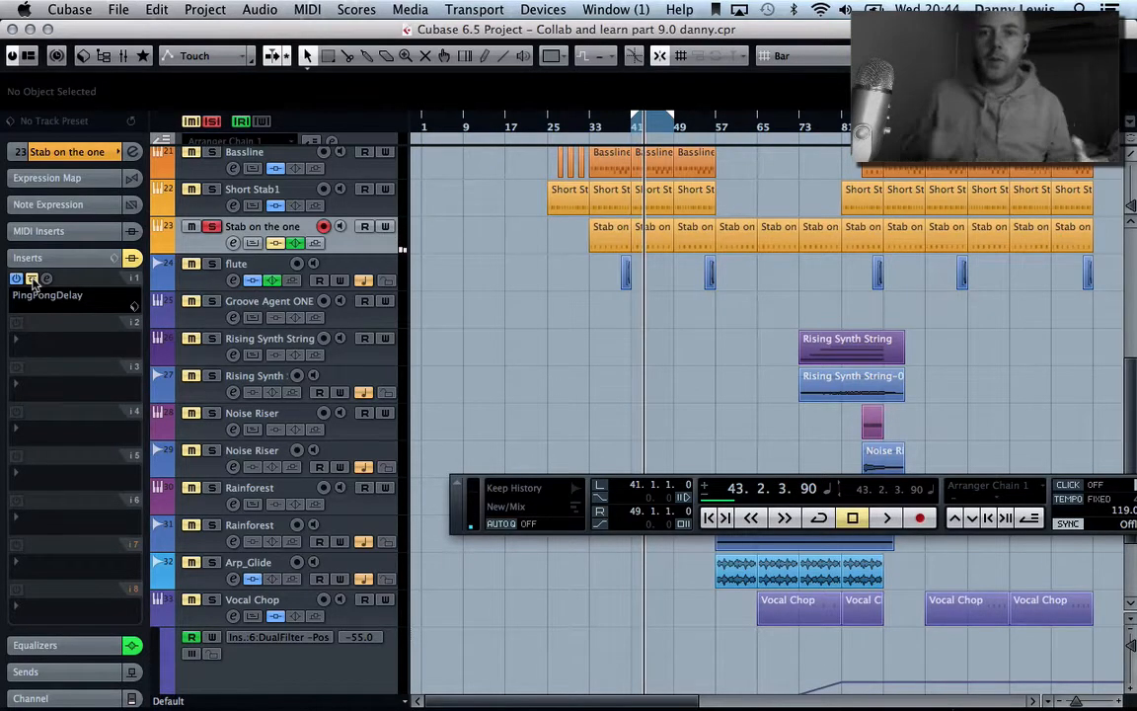
Step: Shorten the locator range to the single bar from 41 to 42 and play the soloed stab from bar 41
key(h)
key(h)
key(h)
key(h)
key(h)
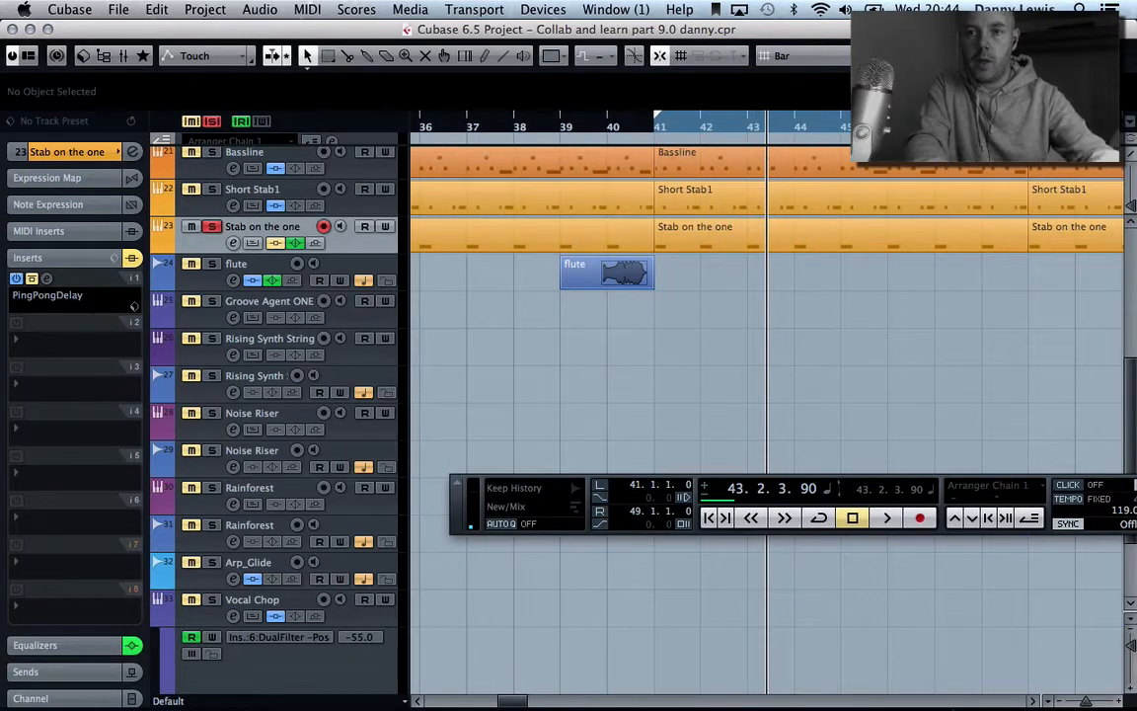
drag(1029, 117, 712, 136)
key(space)
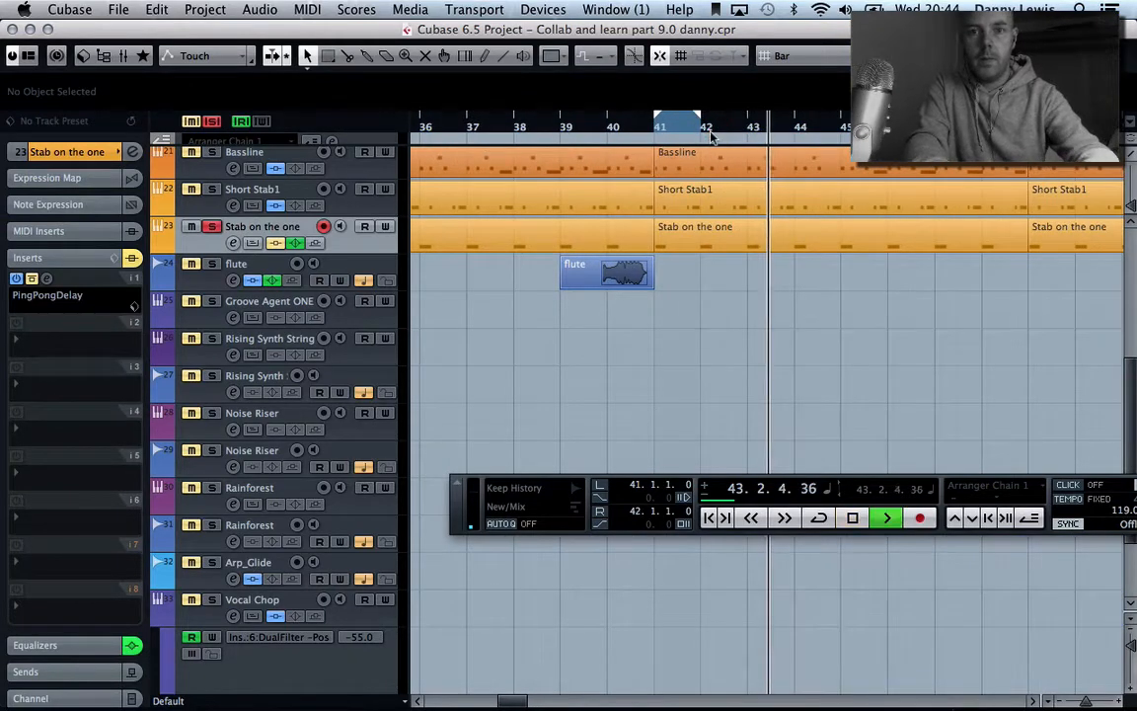
key(space)
click(654, 120)
key(space)
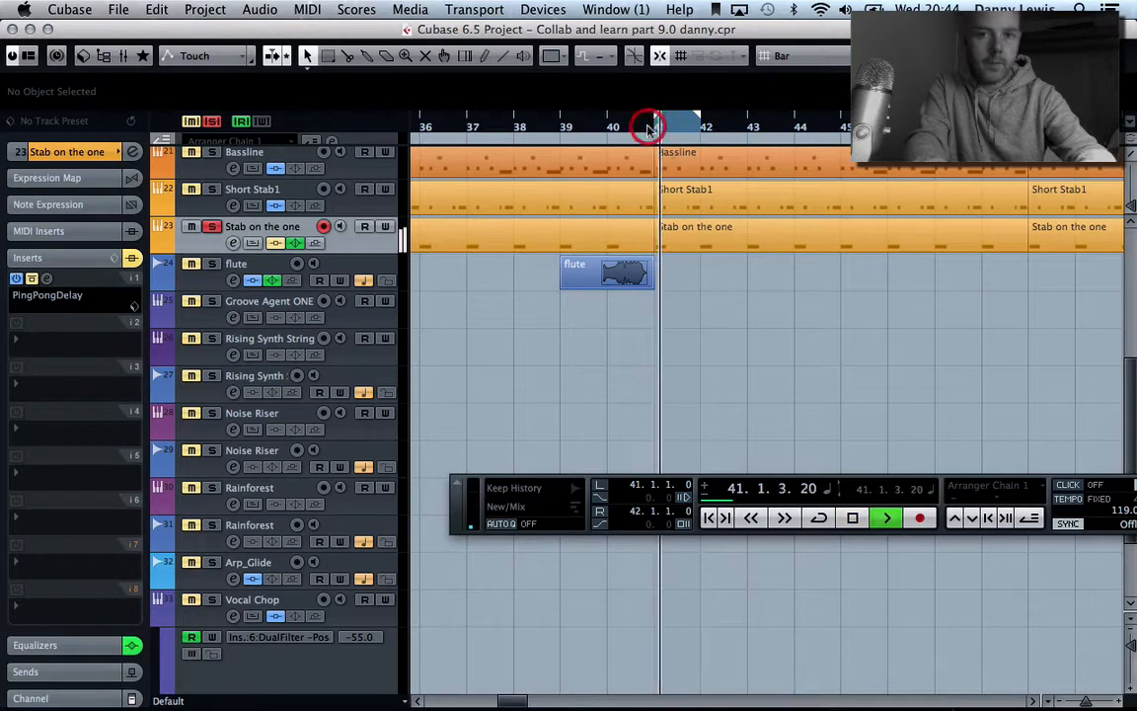
key(space)
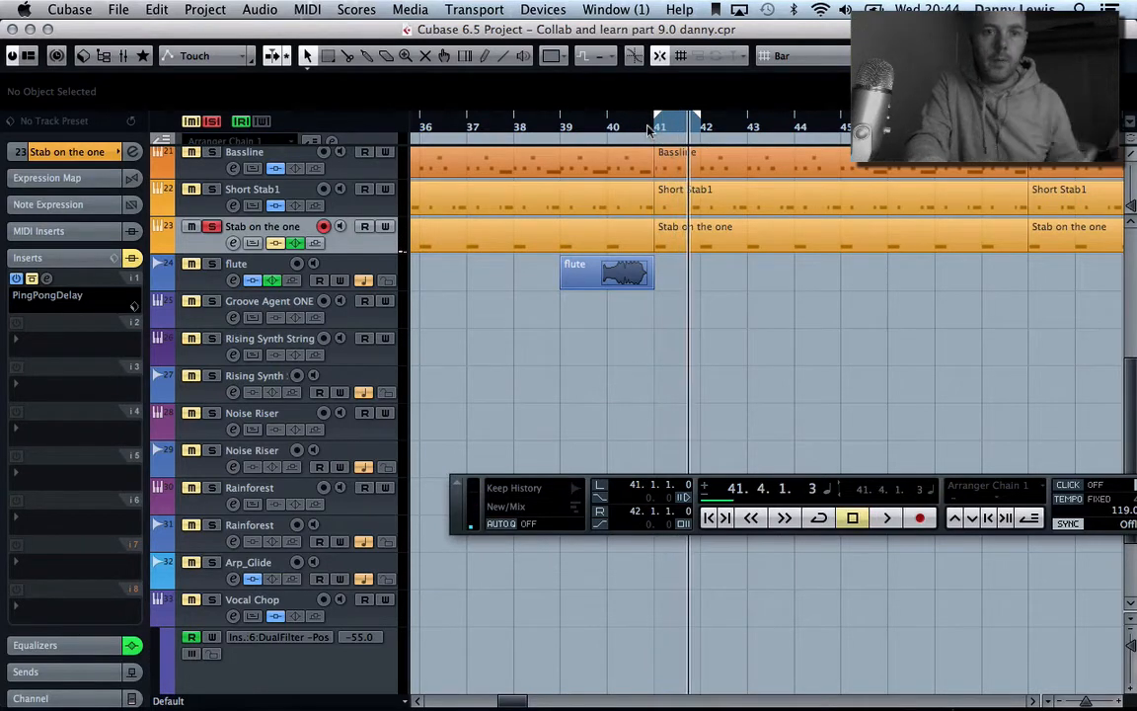
Step: Set the audio mixdown export to the Stereo Out channel with the name Stab 1, and close it without exporting
click(117, 9)
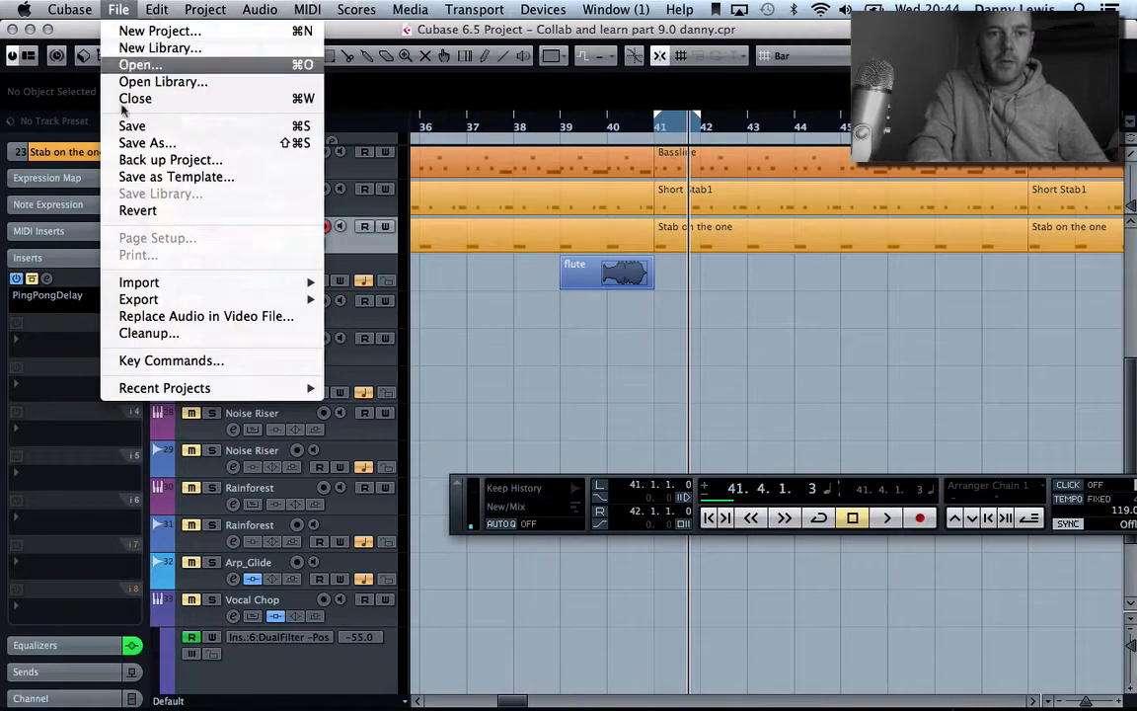
mouse_move(229, 299)
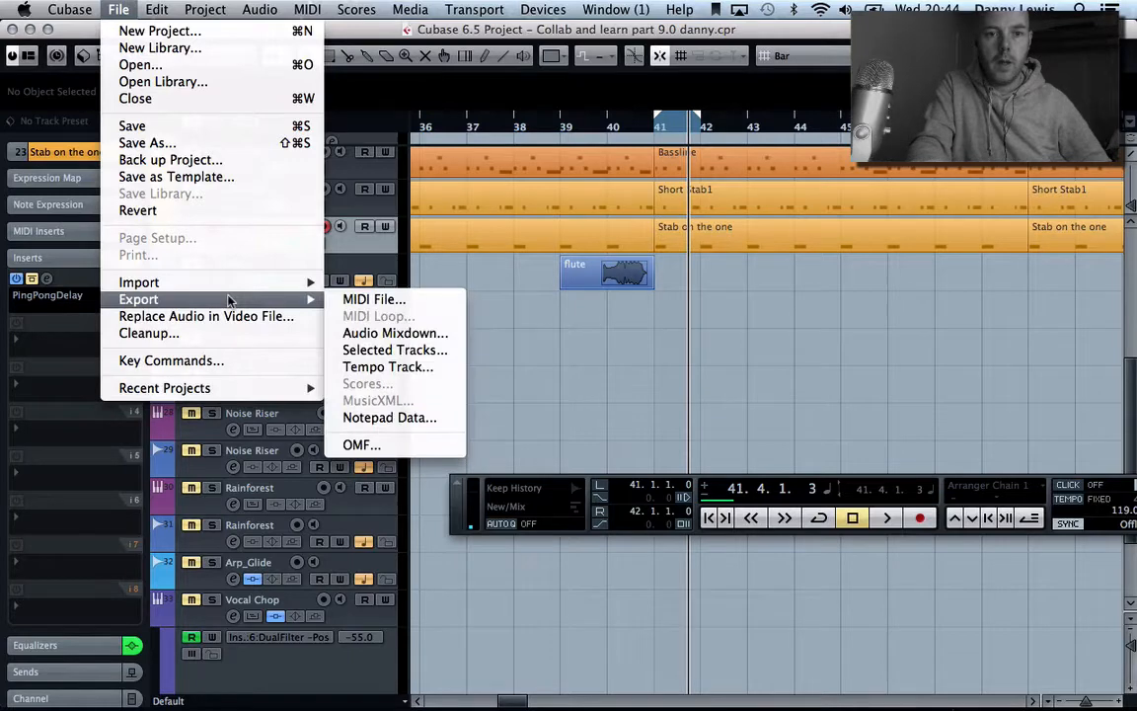
click(412, 340)
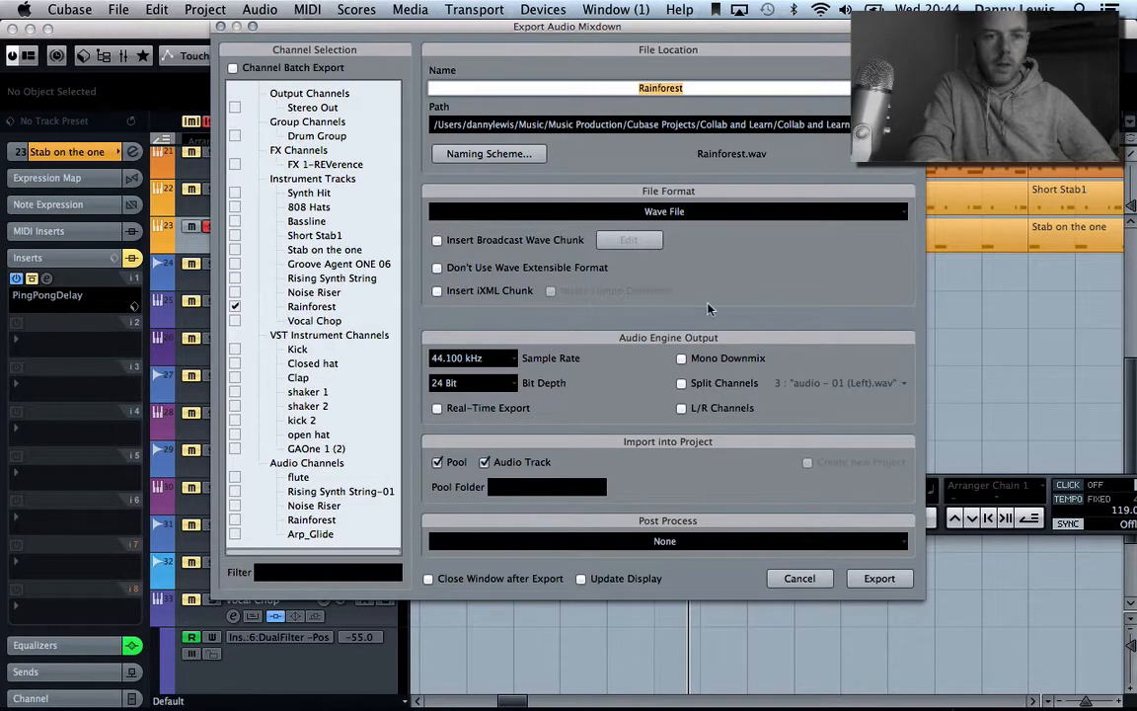
drag(714, 30, 737, 89)
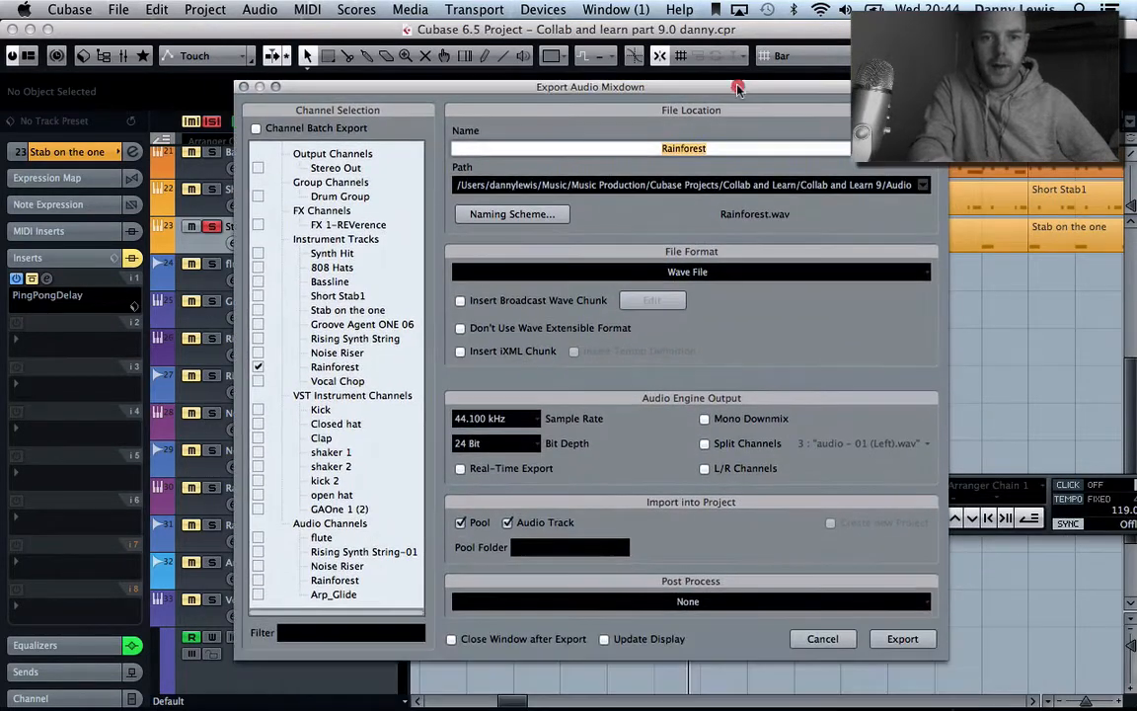
click(259, 367)
click(257, 367)
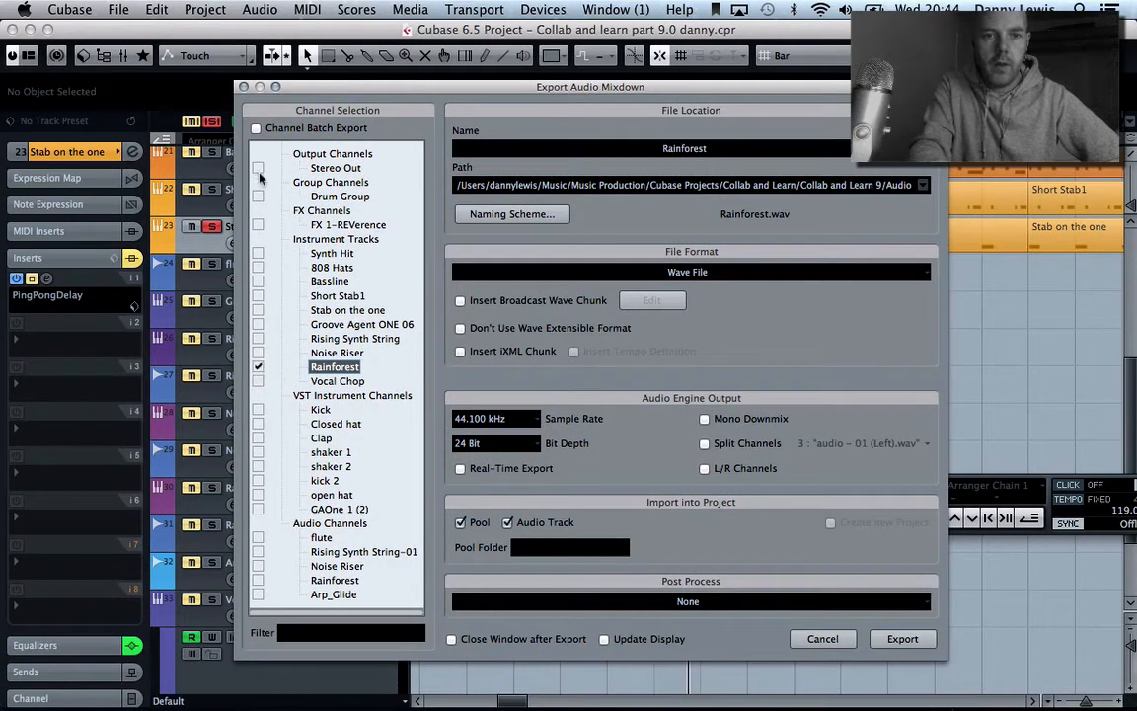
click(258, 169)
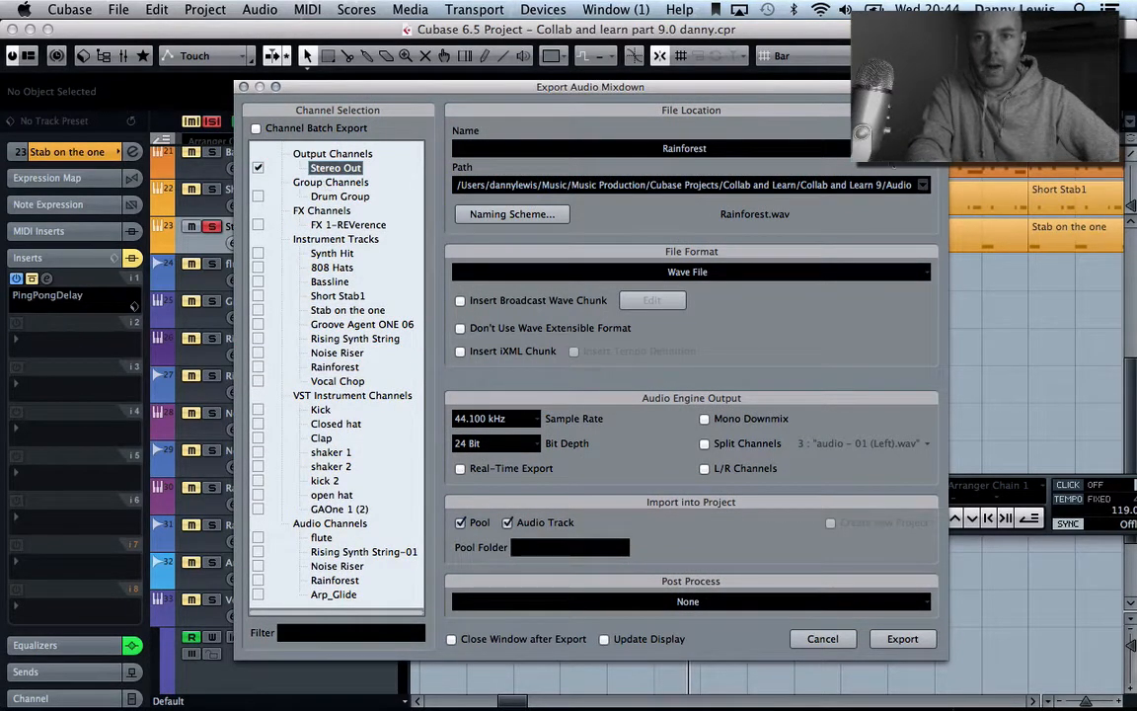
click(785, 150)
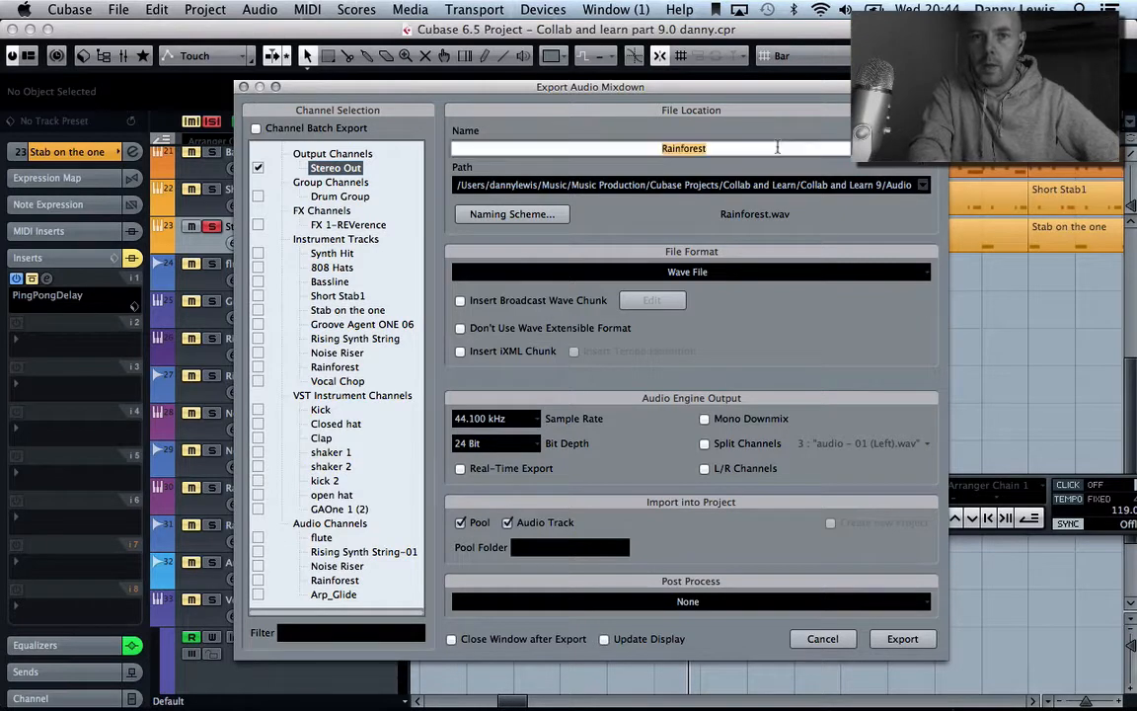
key(BackSpace)
text(Stab)
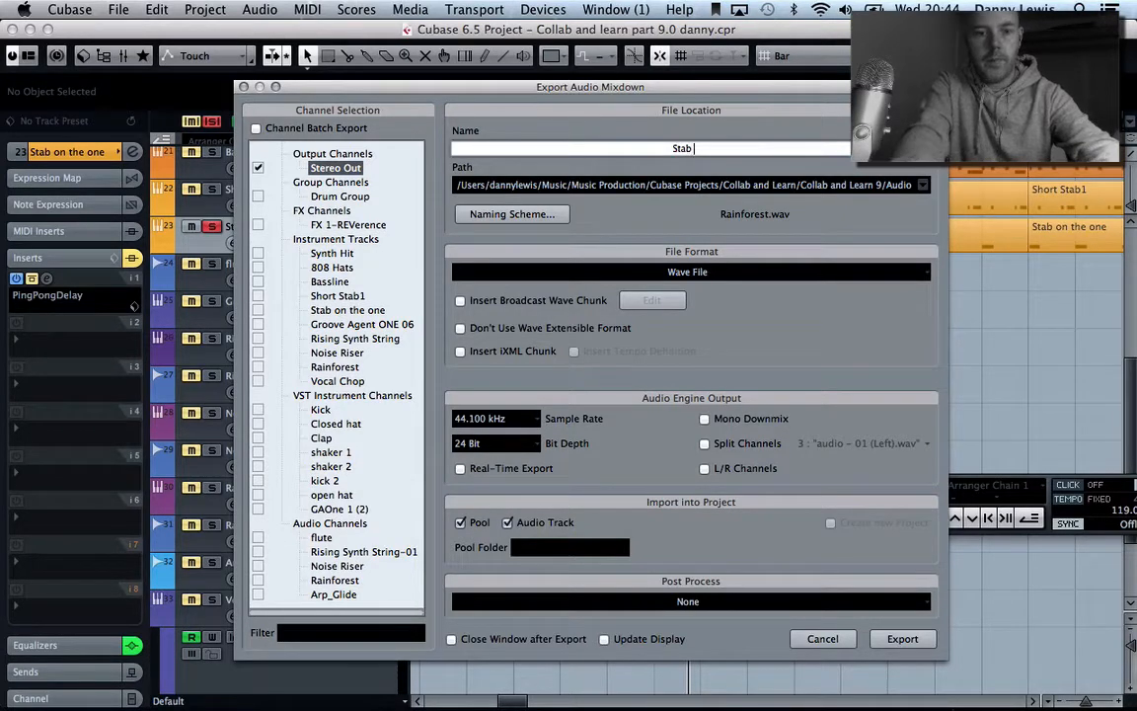
text( 1)
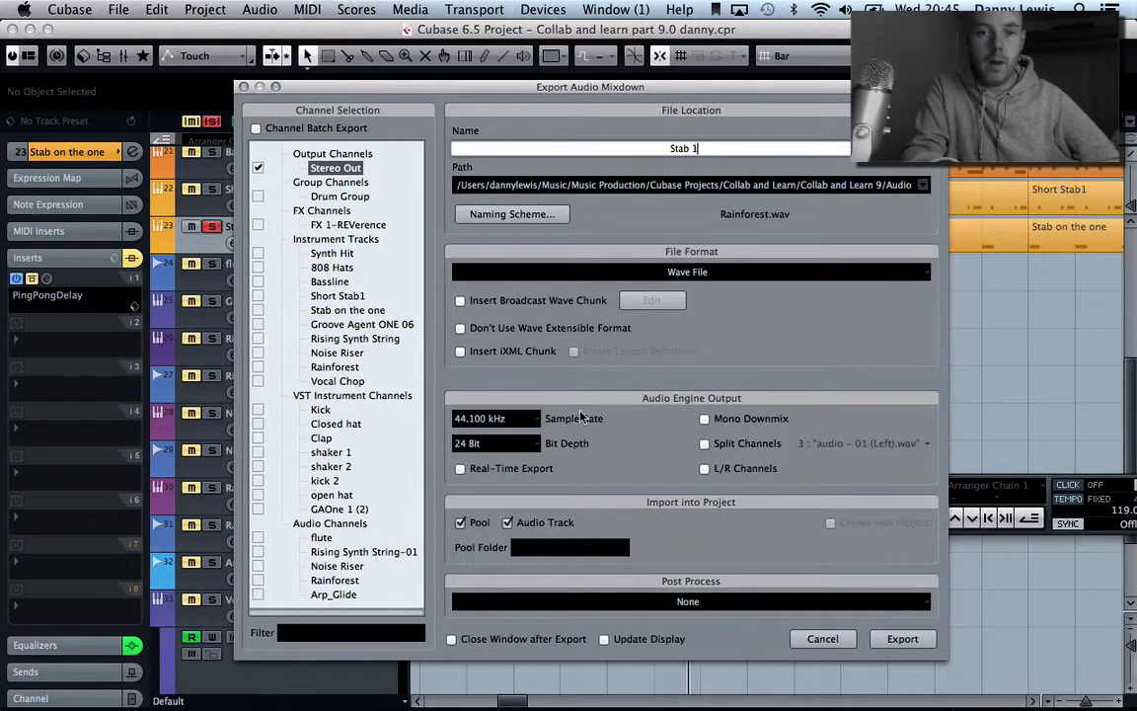
click(822, 638)
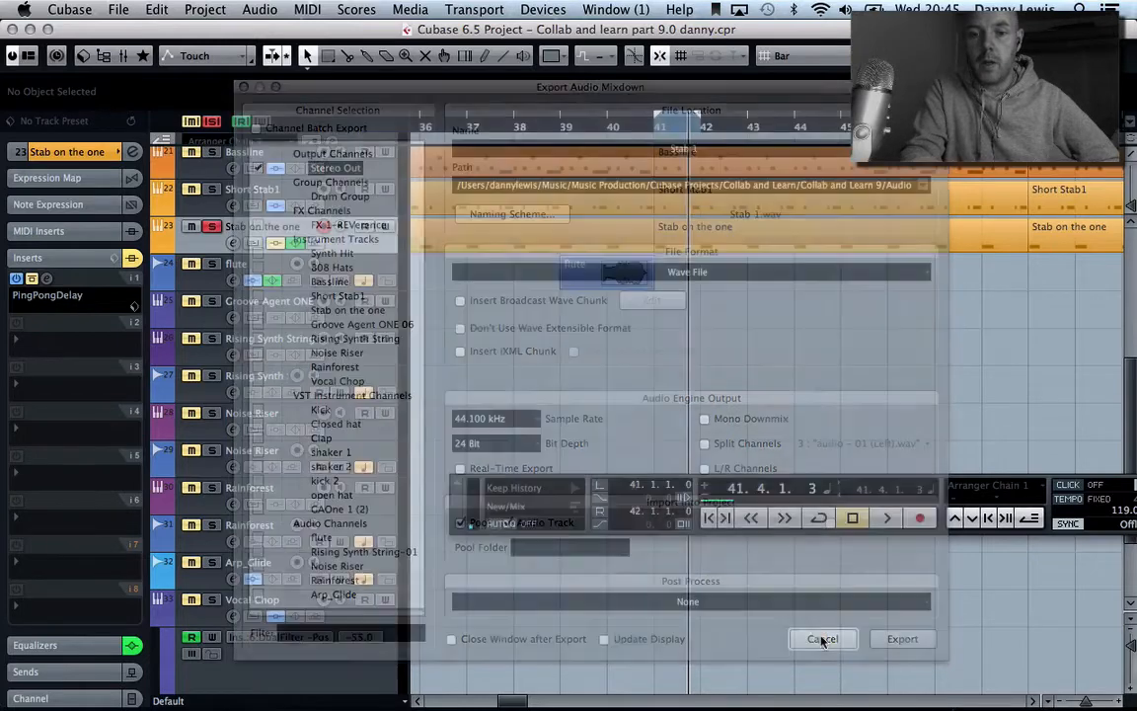
Step: Check the sample rate and bit resolution in Project Setup and leave the settings untouched
click(156, 9)
mouse_move(205, 8)
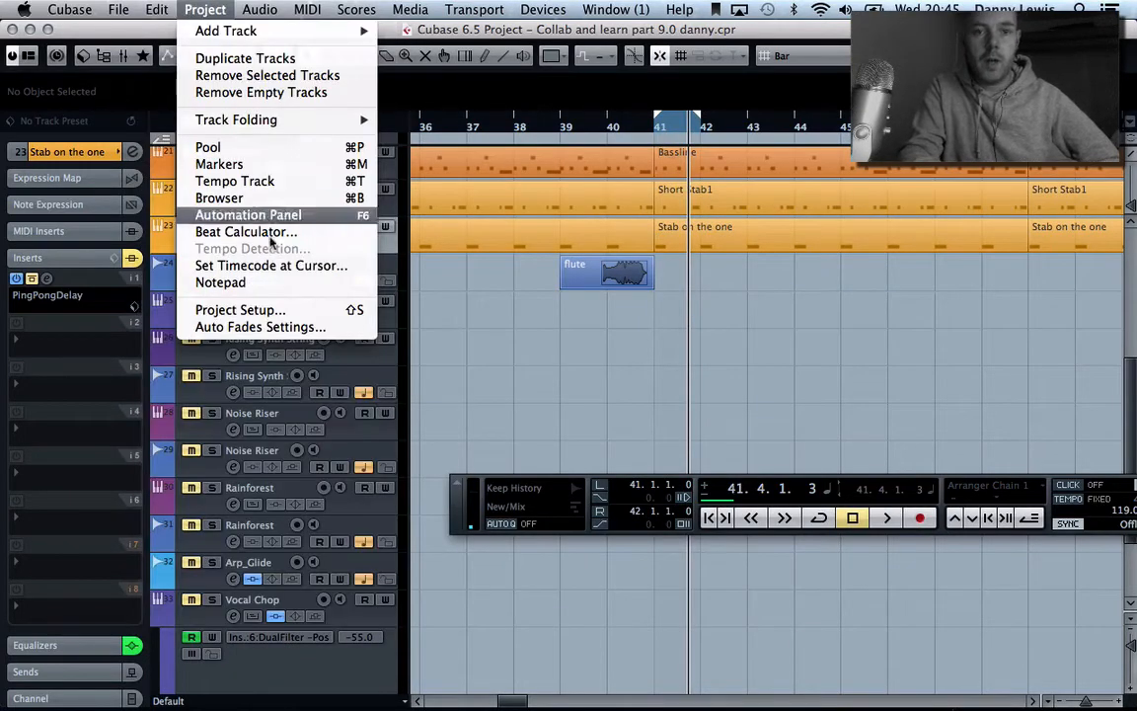
click(276, 309)
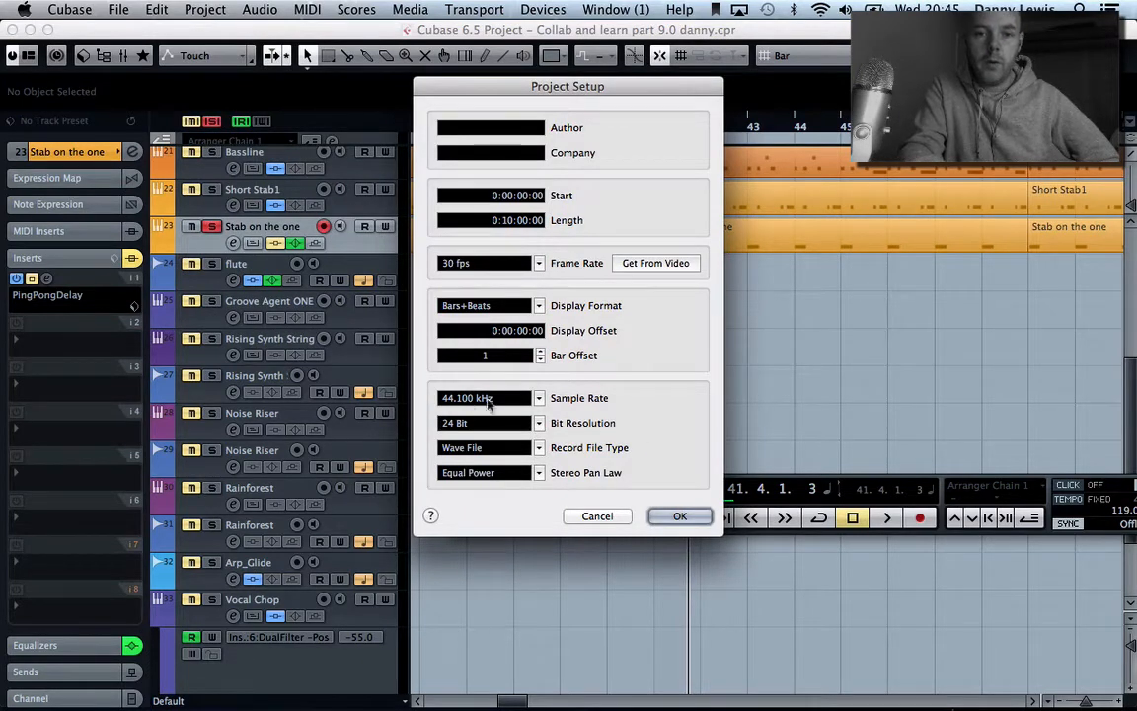
click(597, 516)
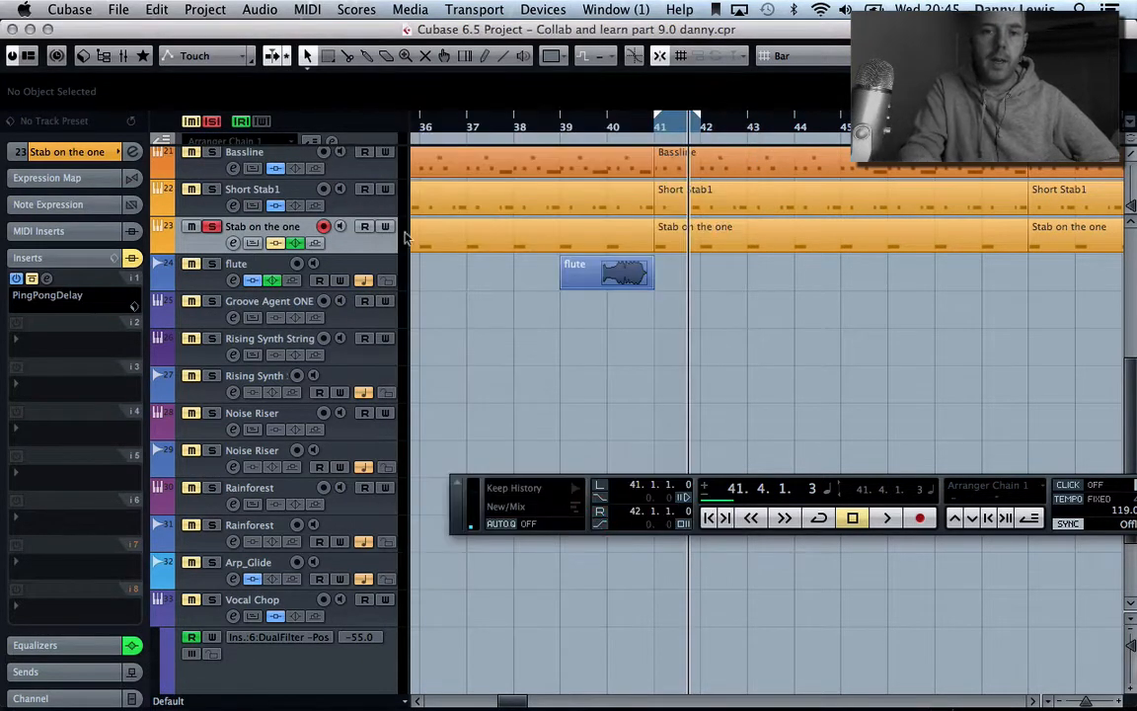
Step: Export the Stab 1 audio mixdown with import into both the Pool and an audio track, and close the export dialog
click(118, 8)
mouse_move(241, 301)
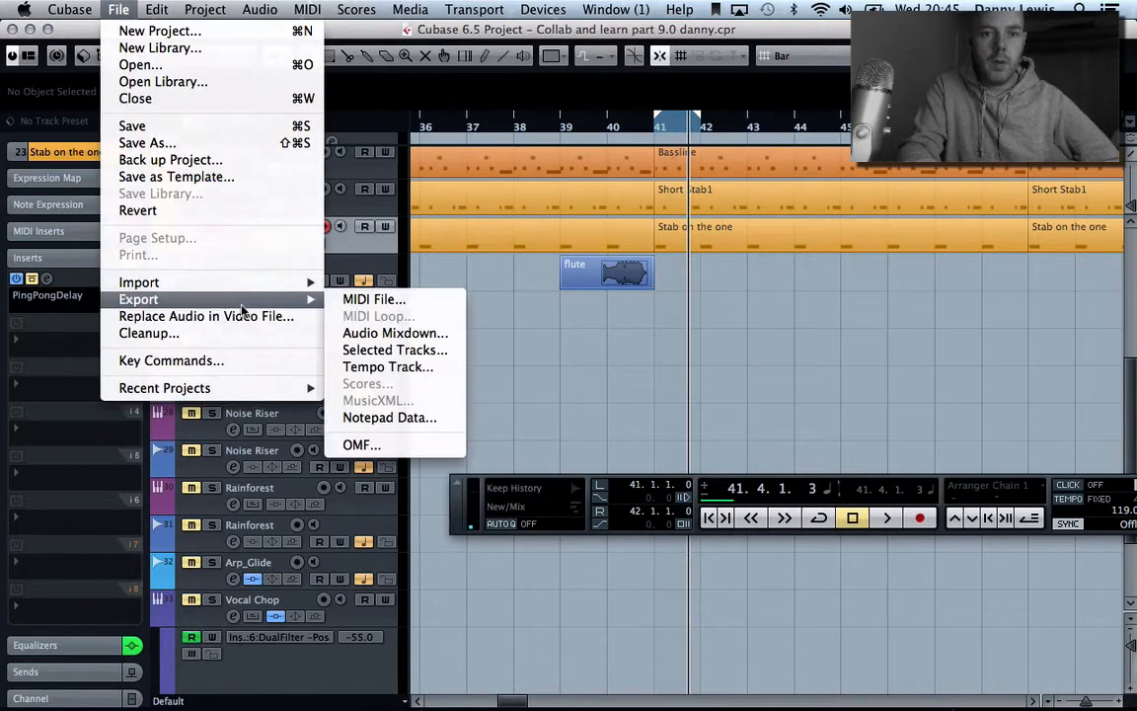
click(395, 333)
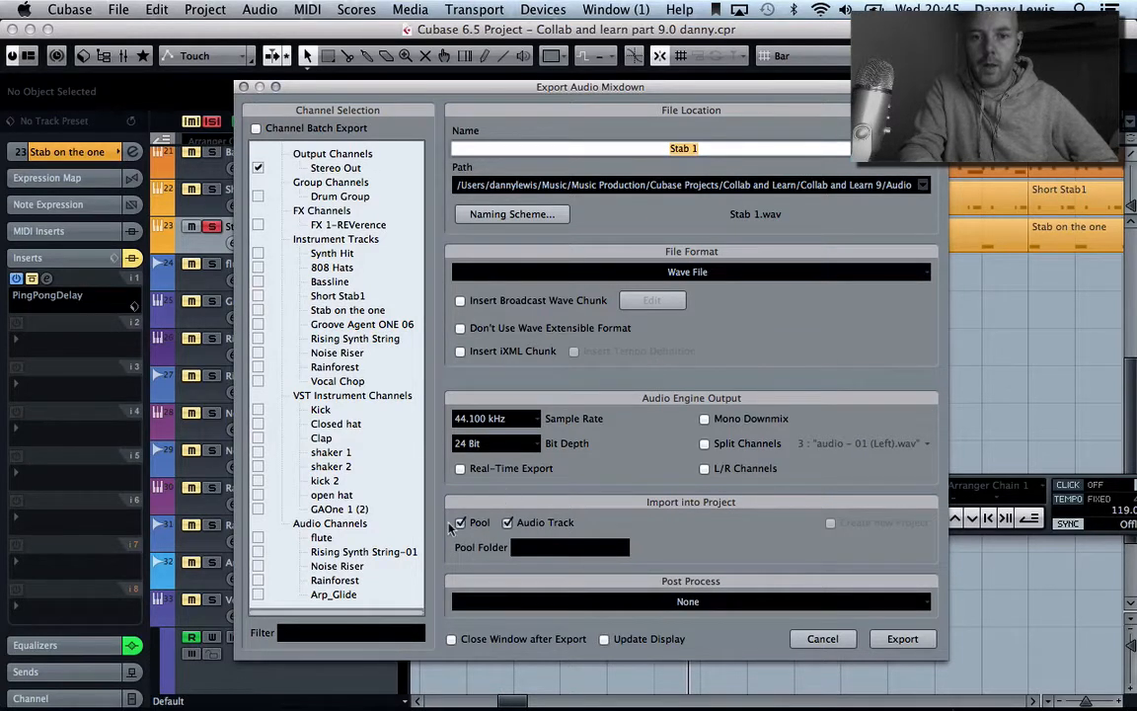
click(508, 523)
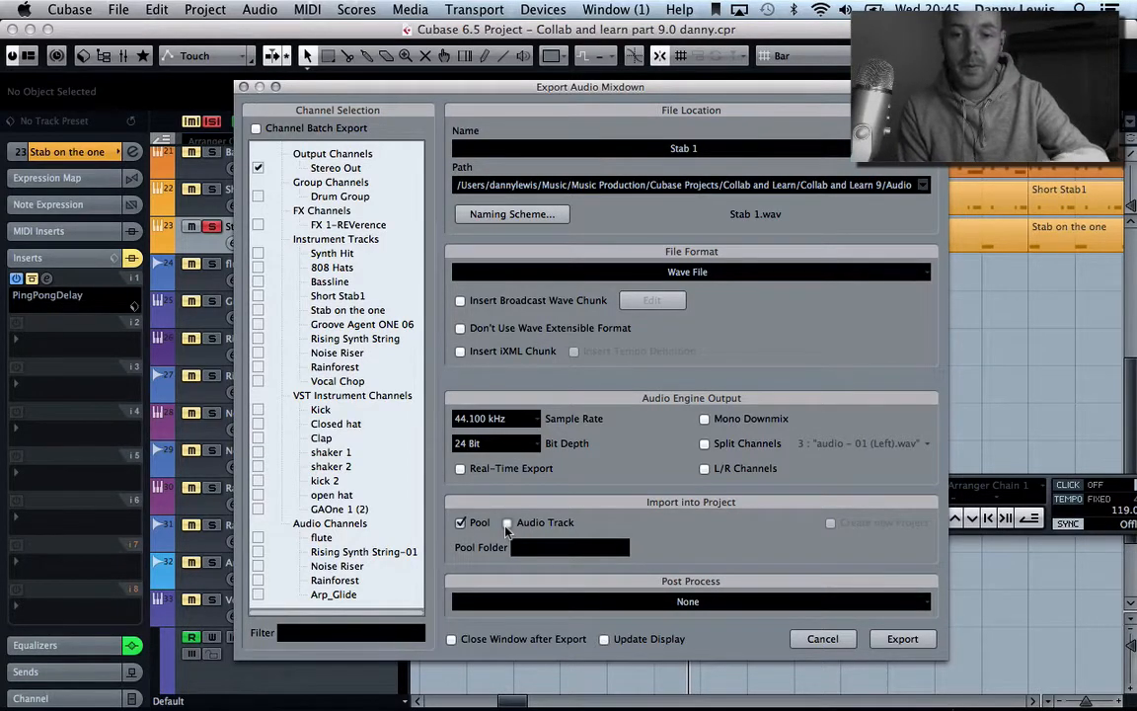
click(506, 525)
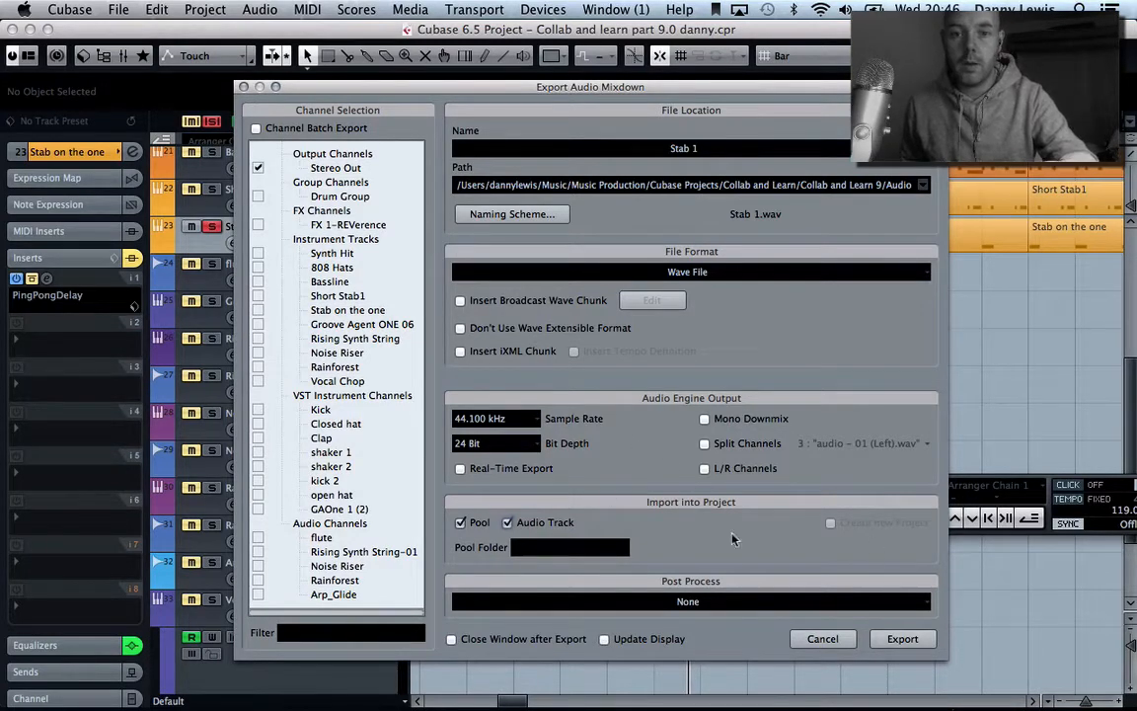
click(902, 639)
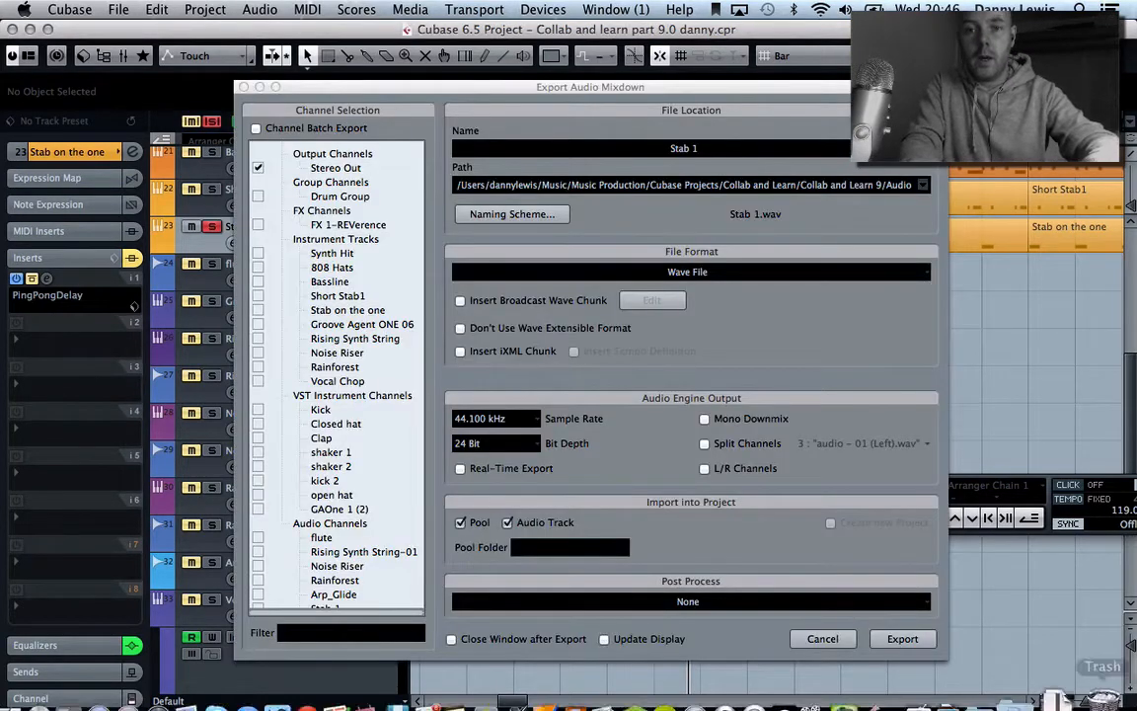
click(822, 639)
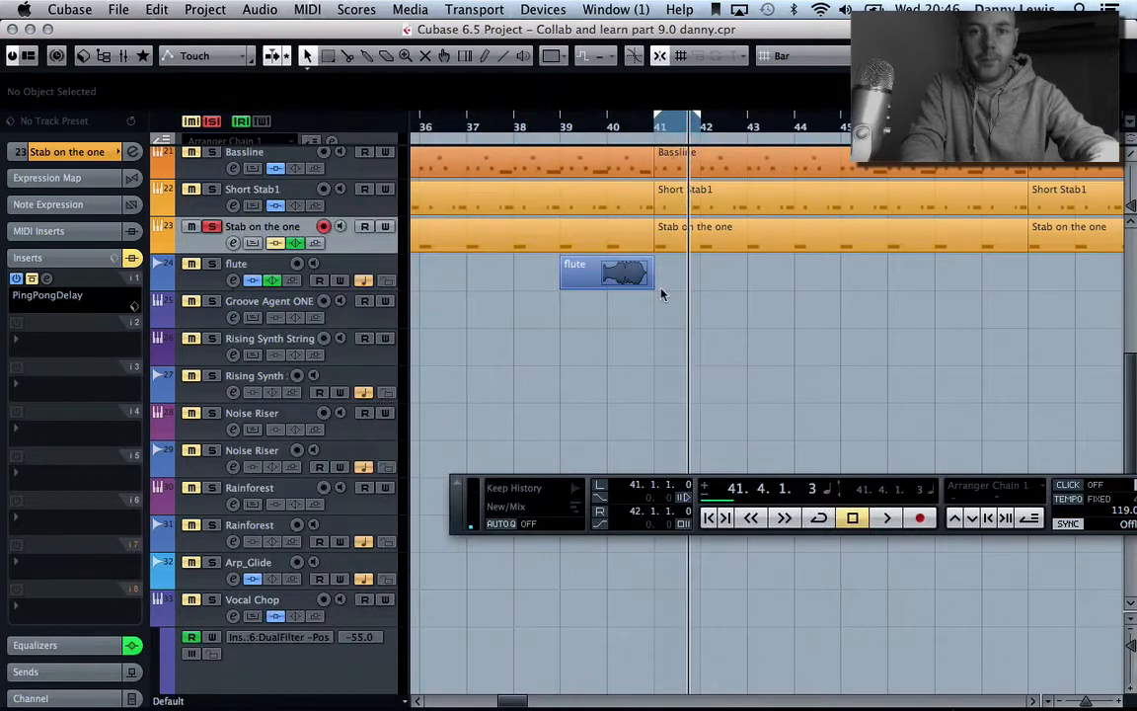
Step: Clear all existing solos, solo only the new Stab 1 audio track and play its clip from bar 41
scroll(589, 404, down, 5)
scroll(589, 404, right, 2)
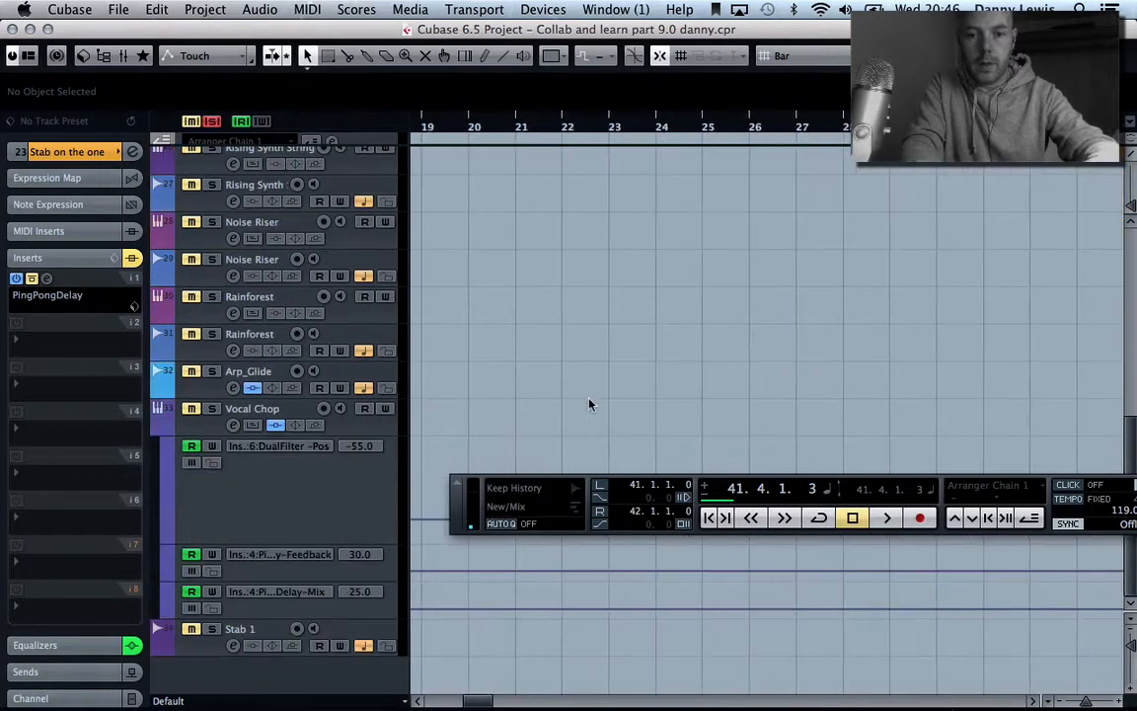
scroll(589, 404, up, 15)
scroll(590, 404, down, 5)
scroll(589, 404, down, 8)
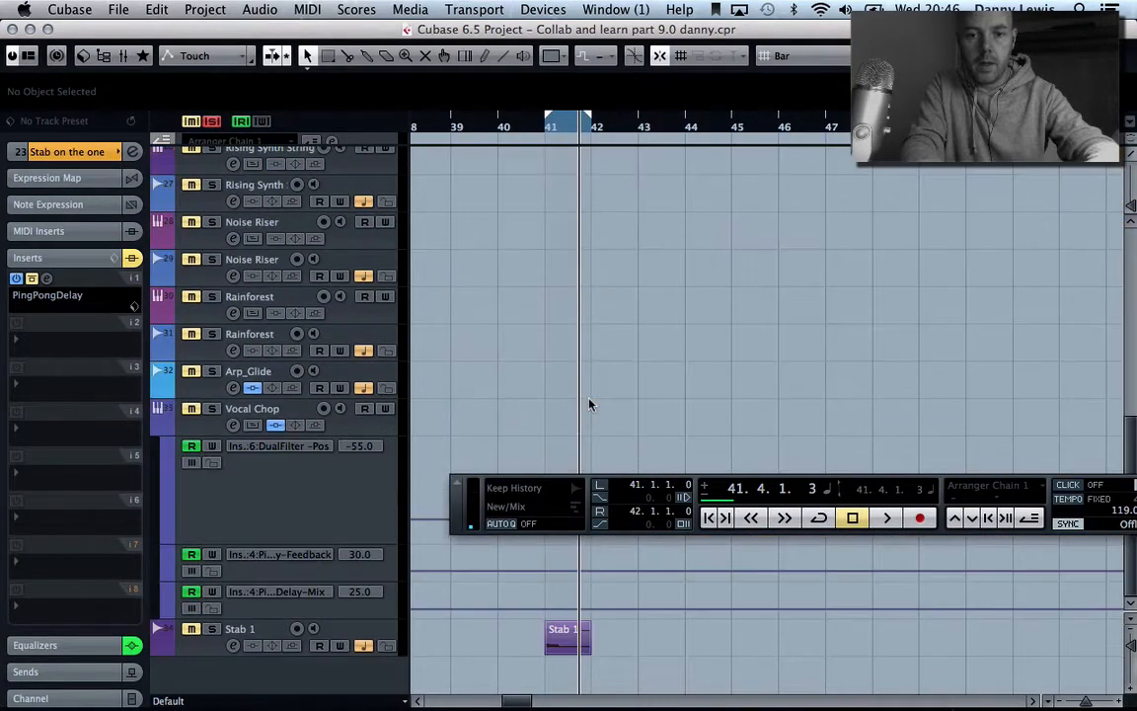
click(212, 629)
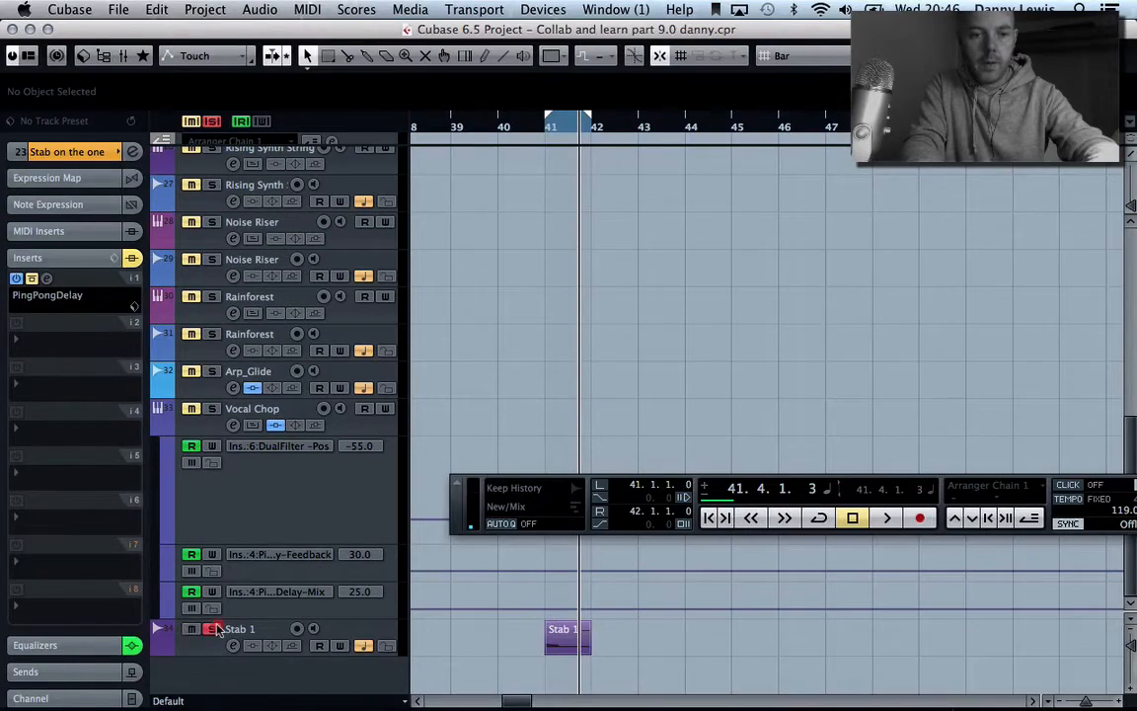
scroll(357, 316, up, 16)
scroll(358, 316, down, 2)
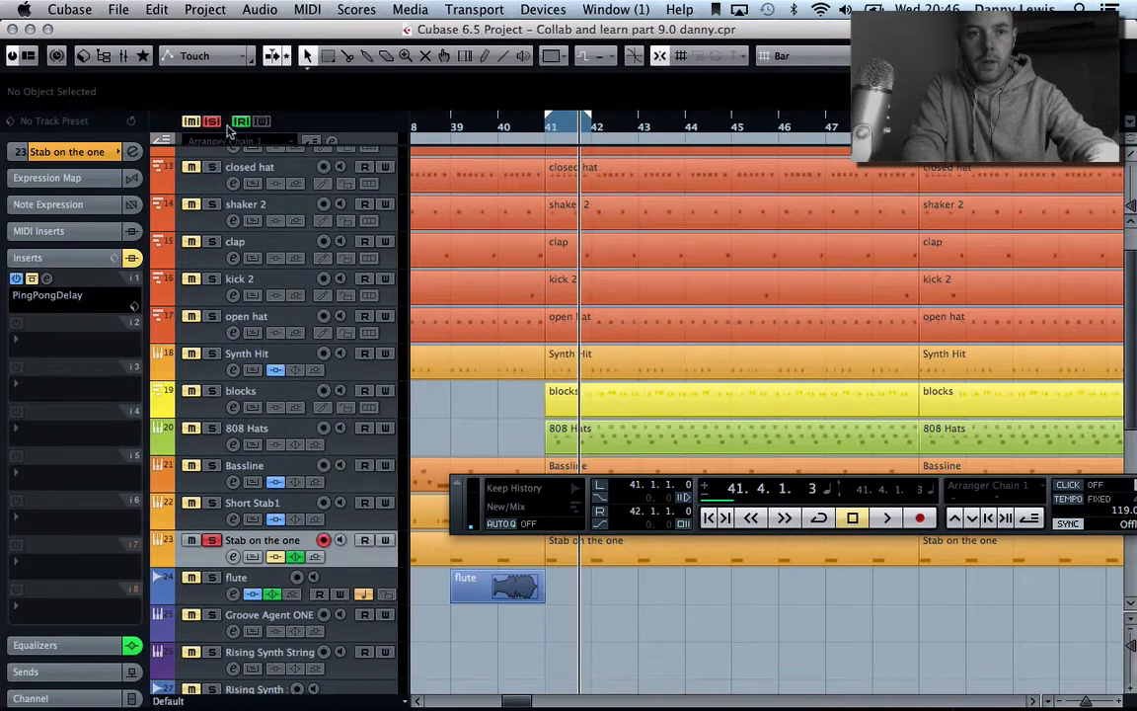
scroll(267, 445, down, 10)
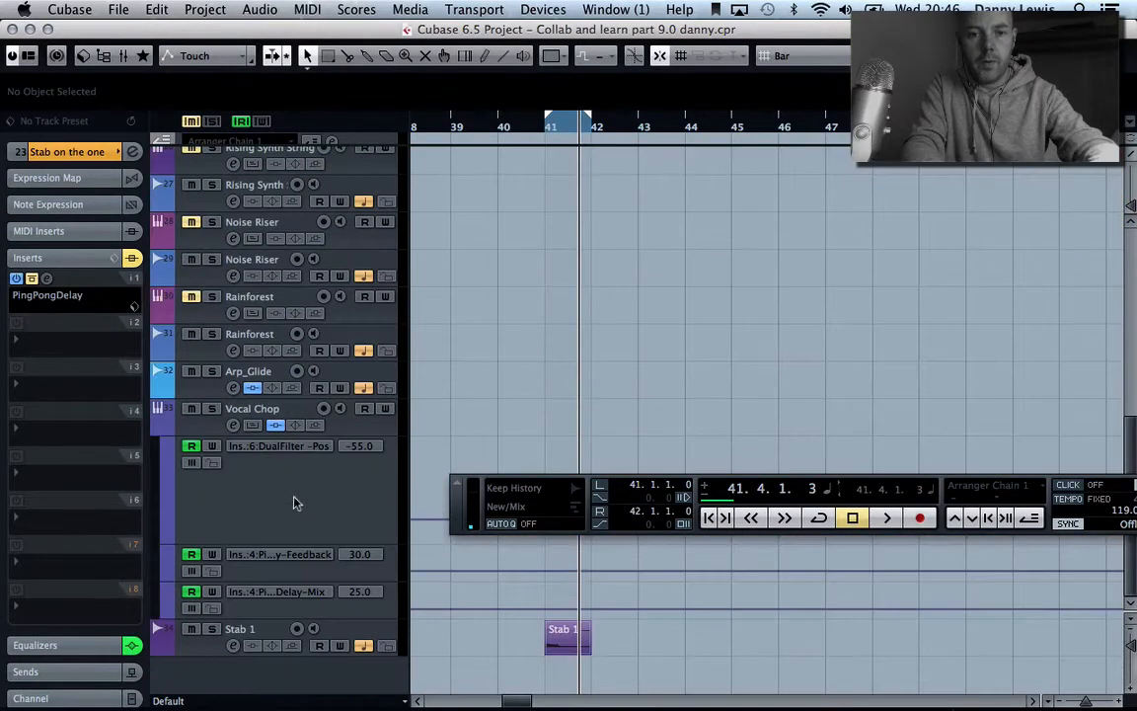
click(211, 629)
key(space)
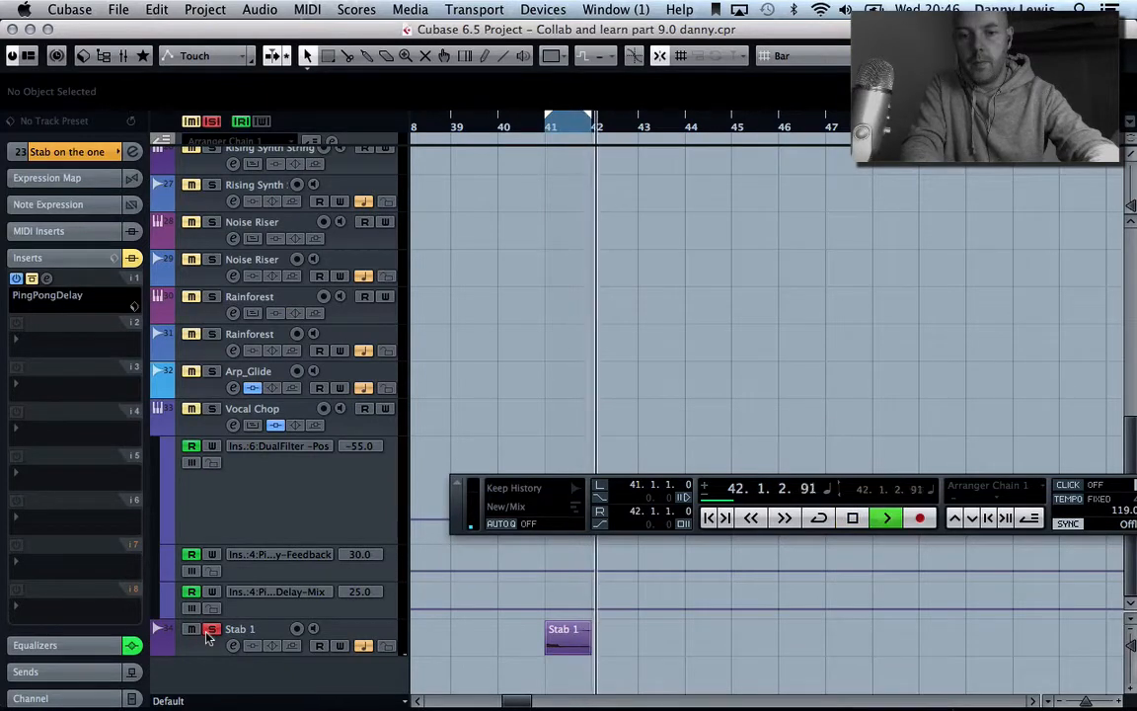
click(543, 128)
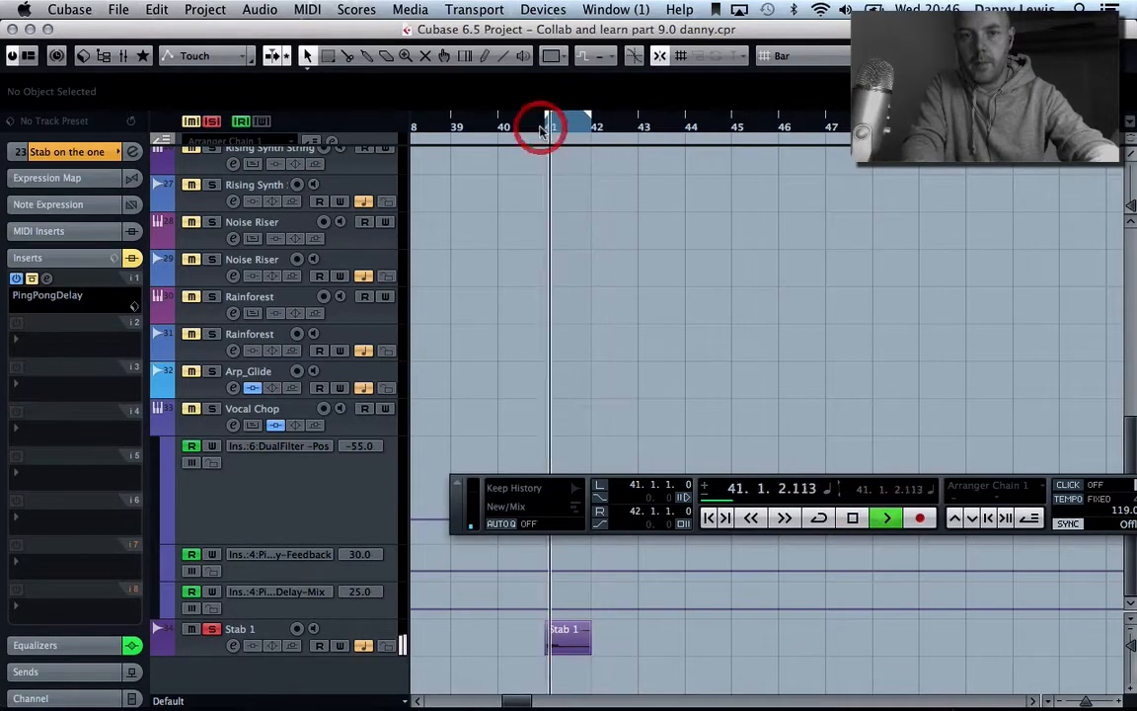
Step: Stop playback, then remove the solo from the Stab 1 audio track and mute it
key(space)
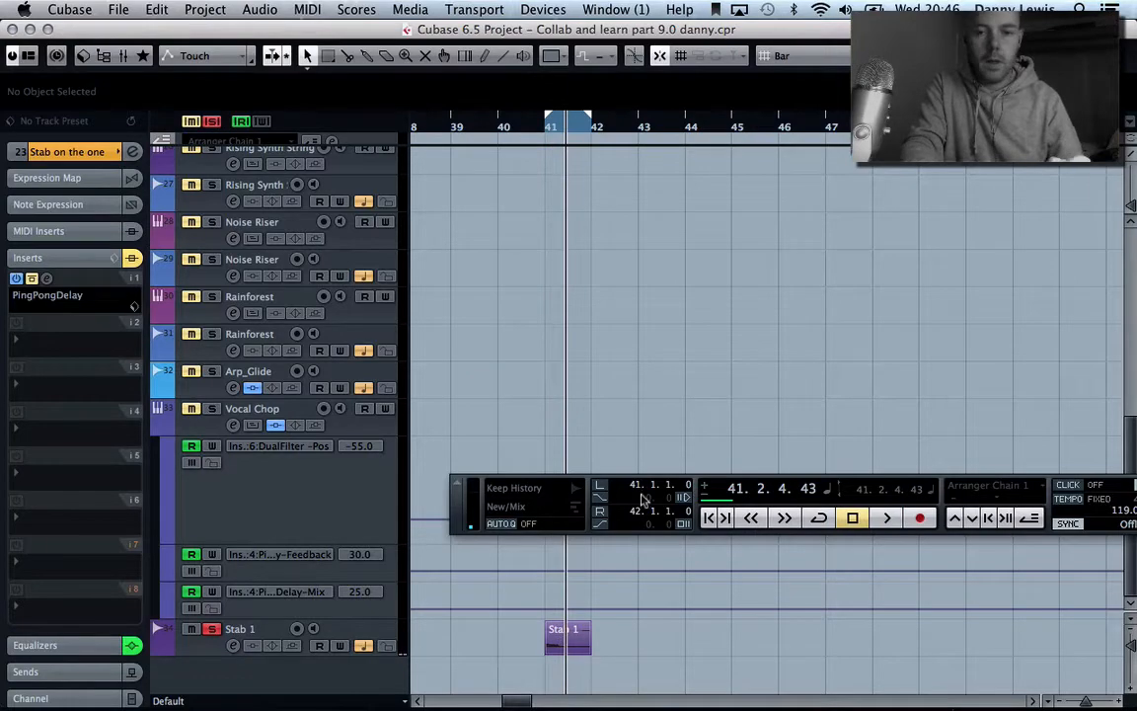
click(211, 628)
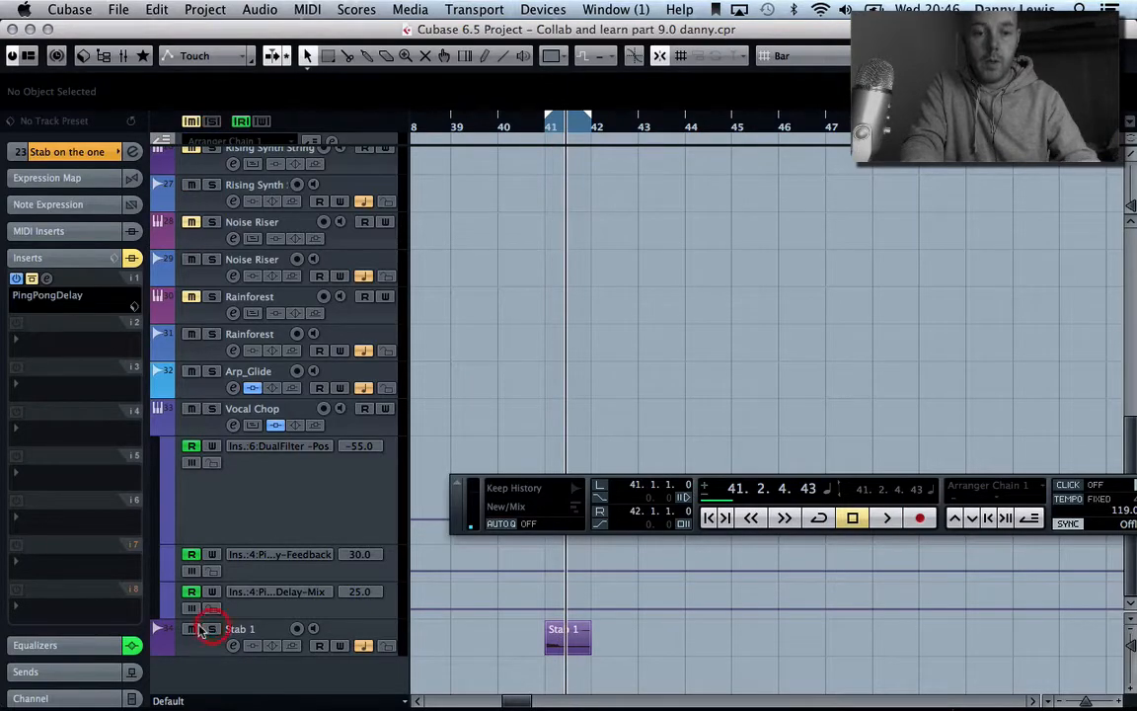
Step: Solo the Short Stab1 track and play a short passage of it around bars 41 to 43
scroll(498, 386, up, 10)
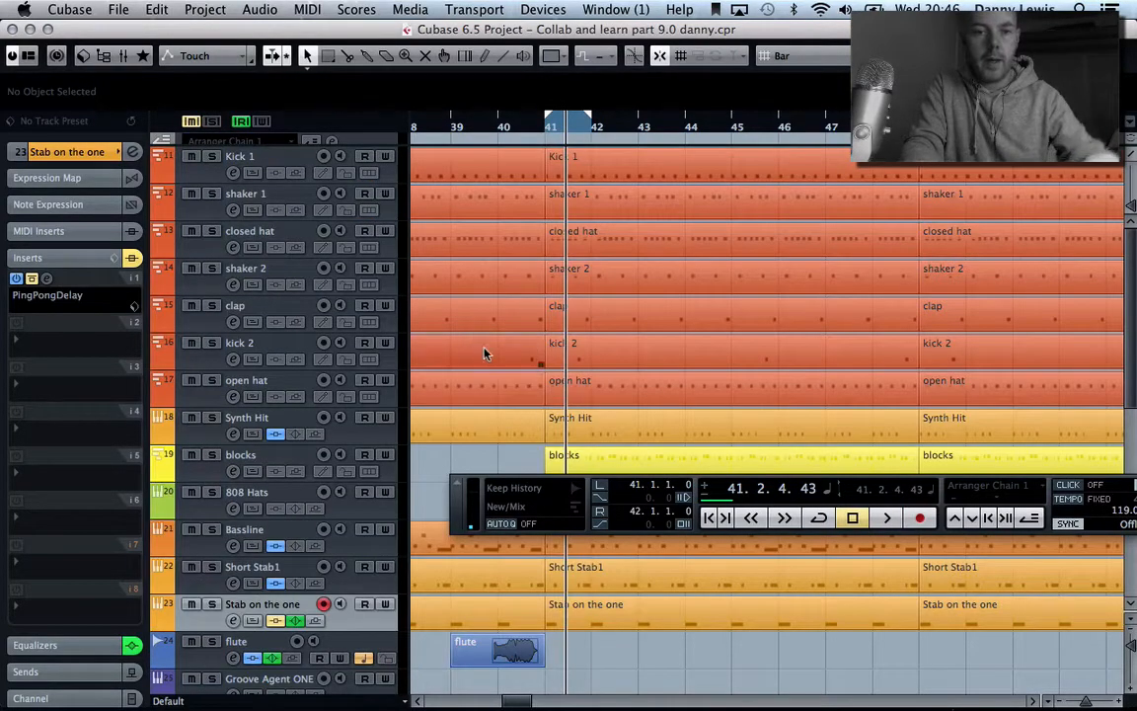
scroll(471, 339, down, 10)
scroll(471, 339, left, 2)
scroll(471, 338, up, 10)
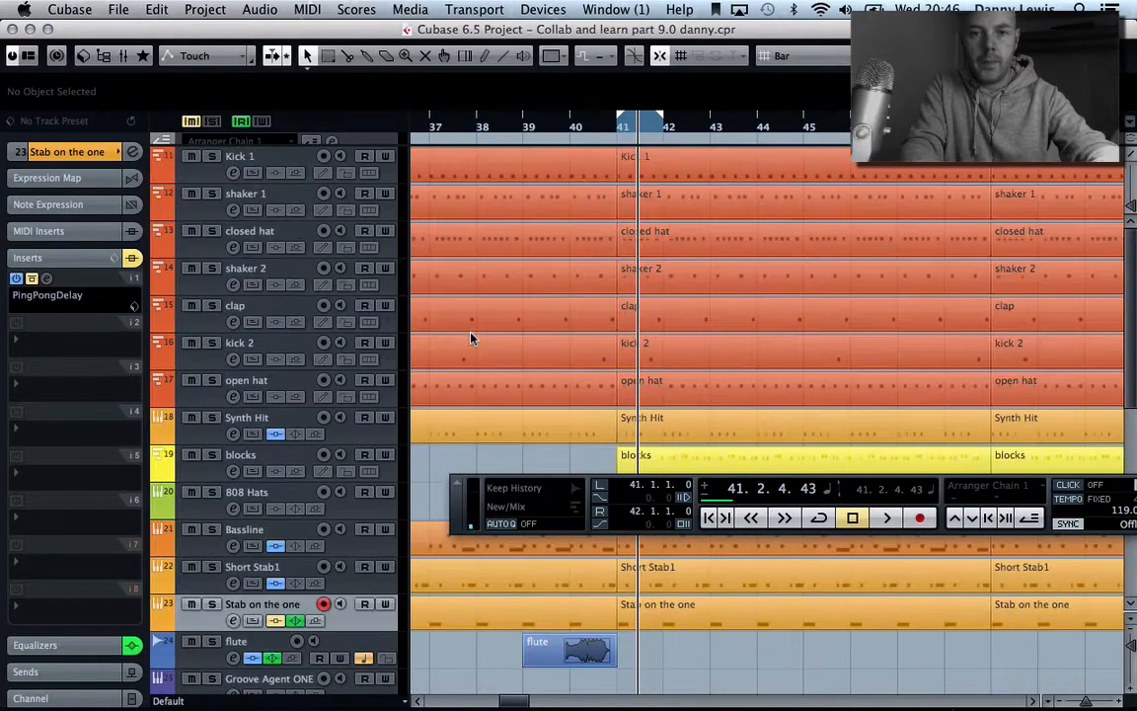
click(211, 567)
key(space)
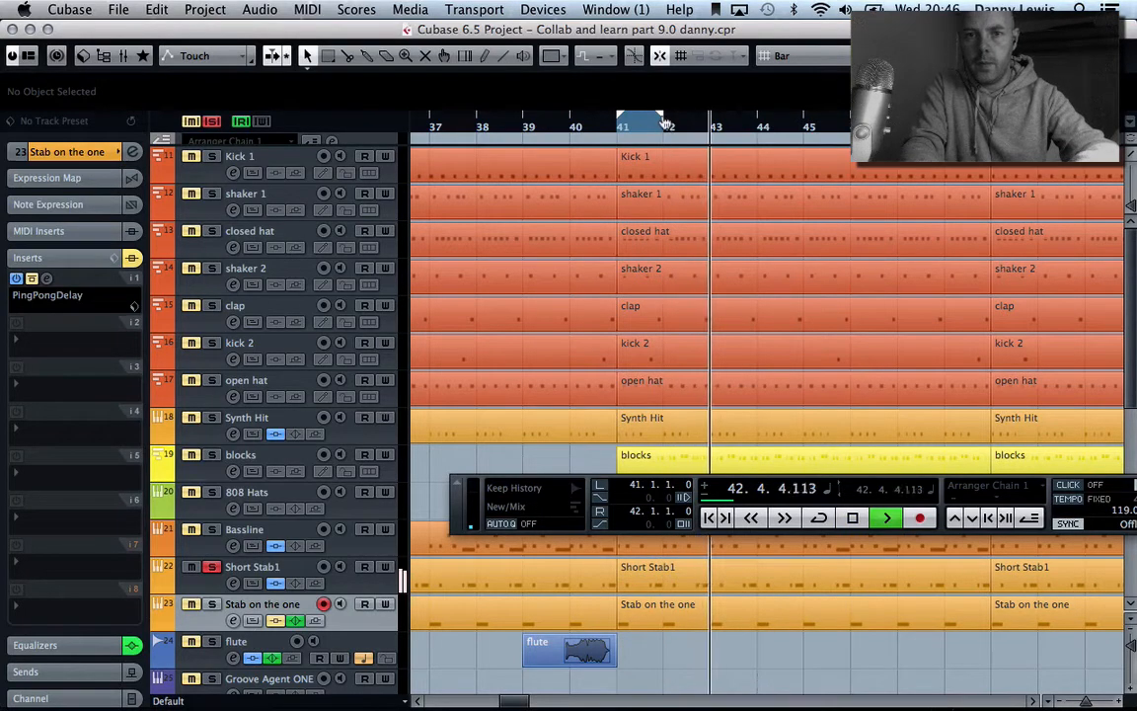
key(space)
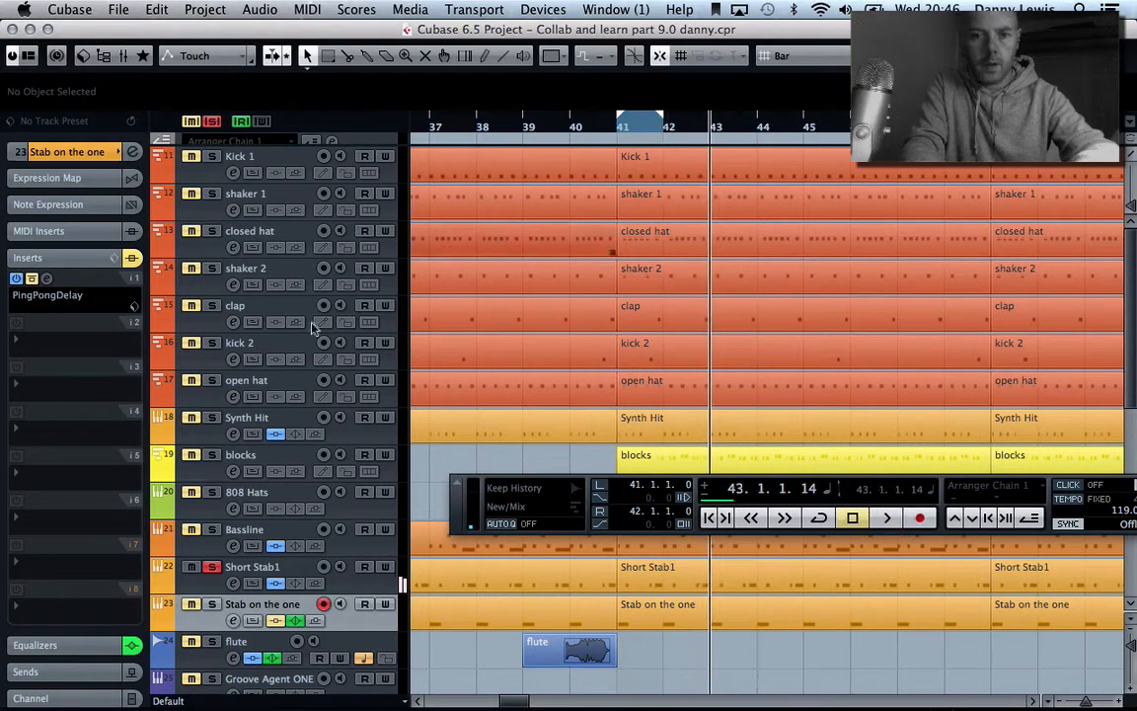
Step: Bypass the PingPongDelay insert on the Short Stab1 track and audition the dry stab from bar 41
click(274, 578)
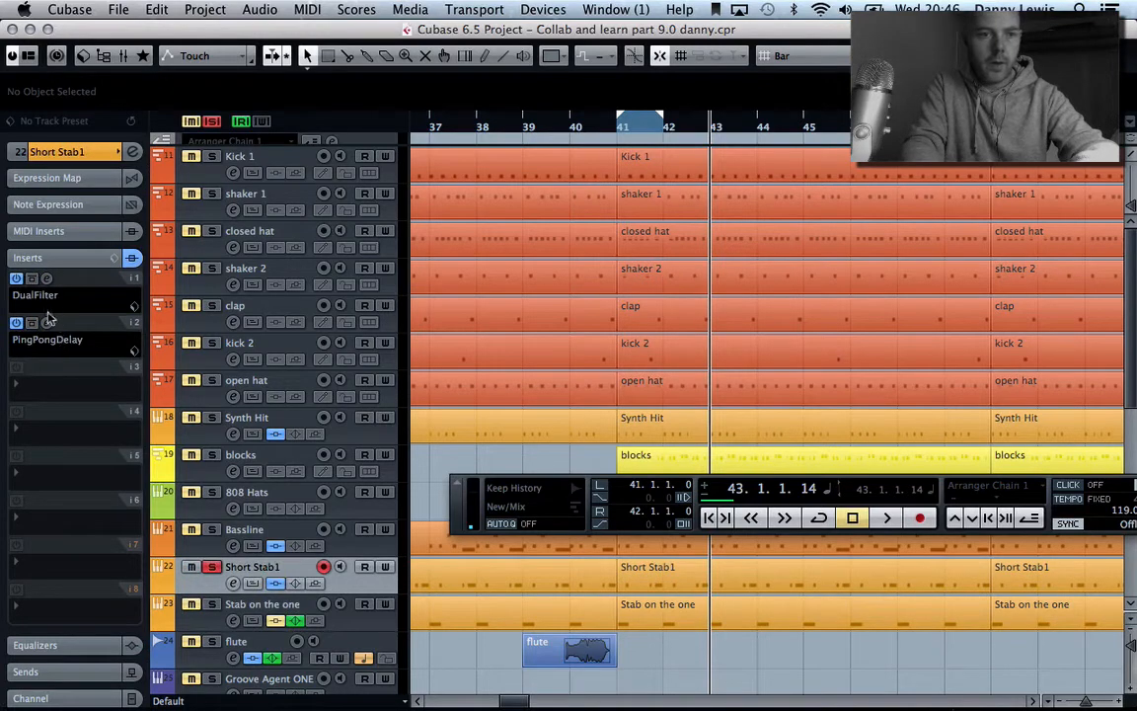
key(space)
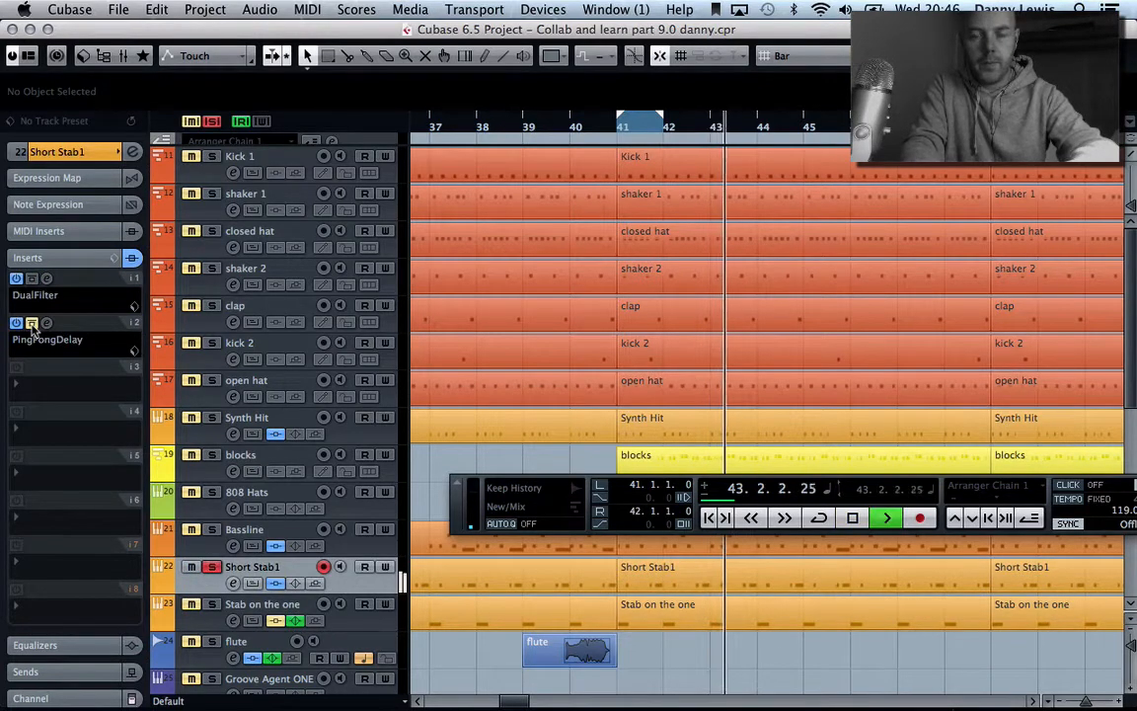
click(621, 130)
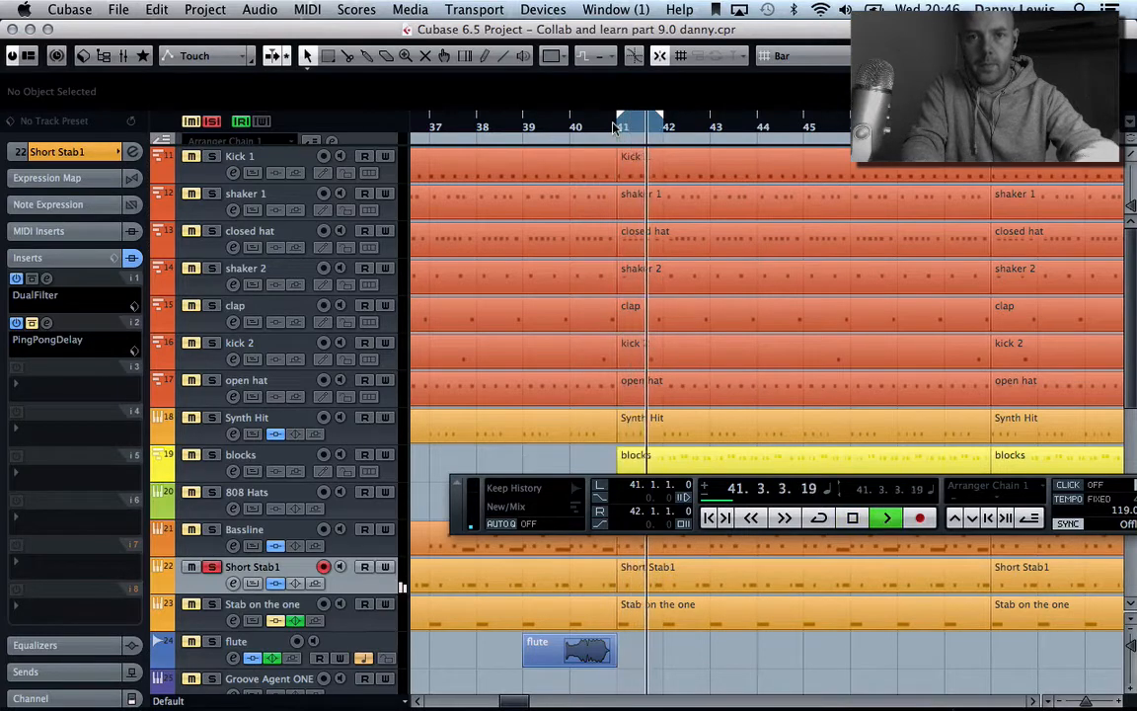
key(space)
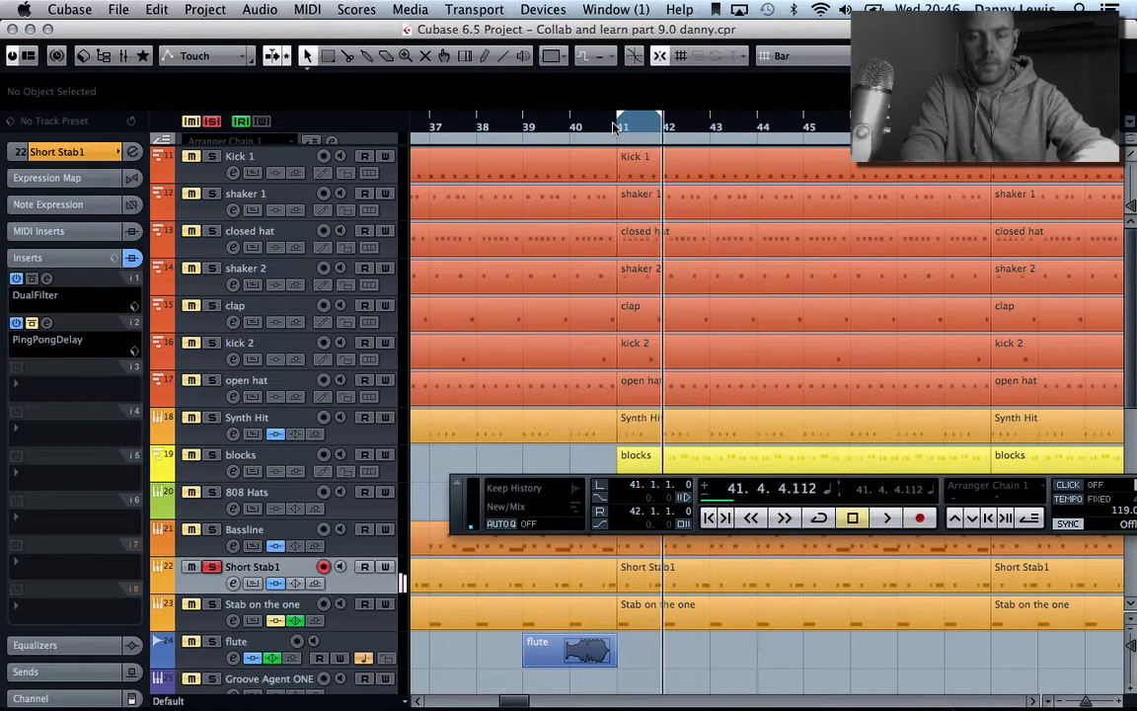
Step: Export an audio mixdown of the Stereo Out named Stab 2, imported into the Pool and an audio track, and close the export dialog
click(117, 9)
mouse_move(217, 300)
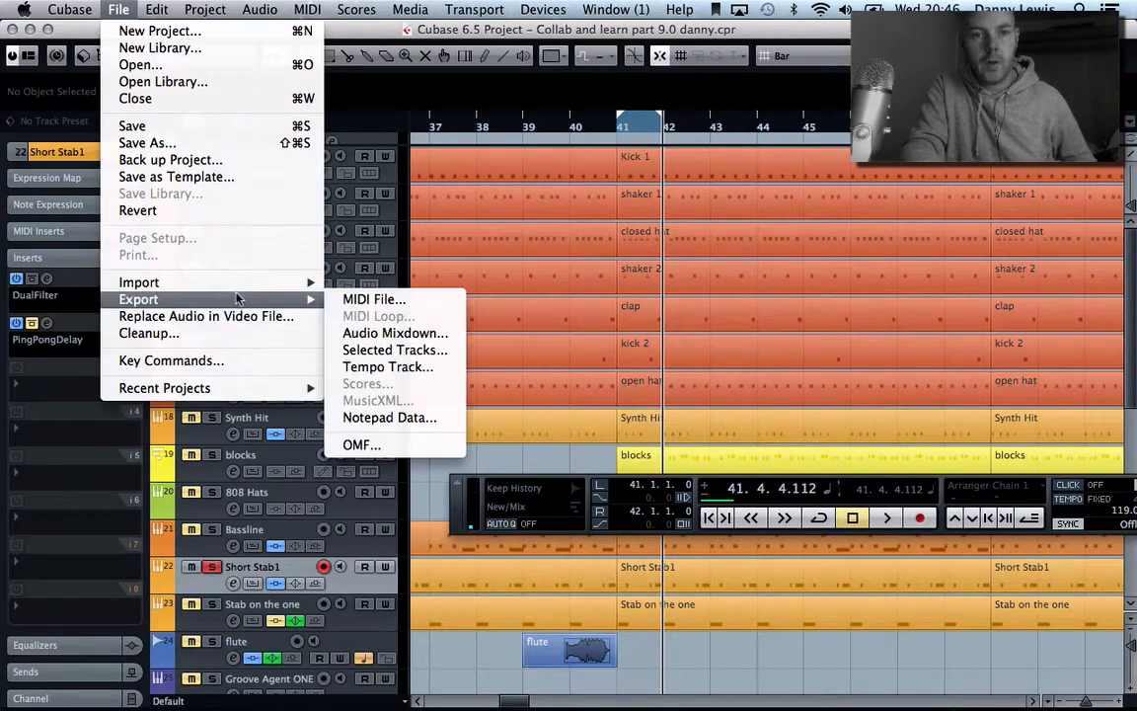
click(348, 332)
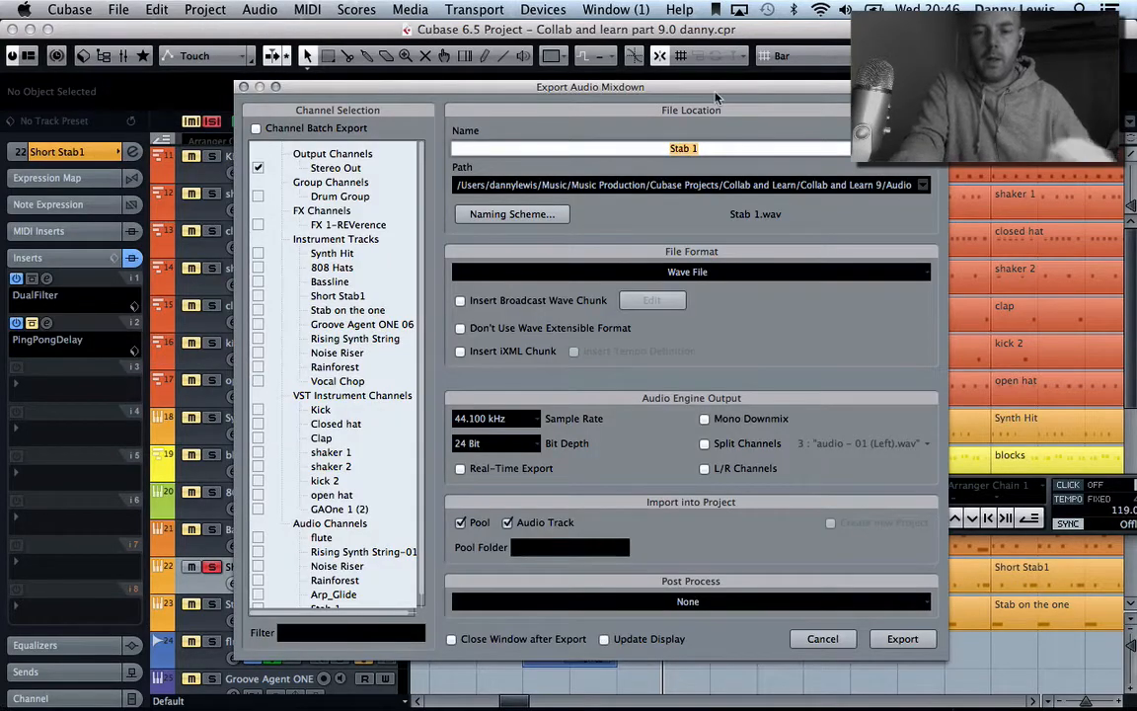
text(Stab 2)
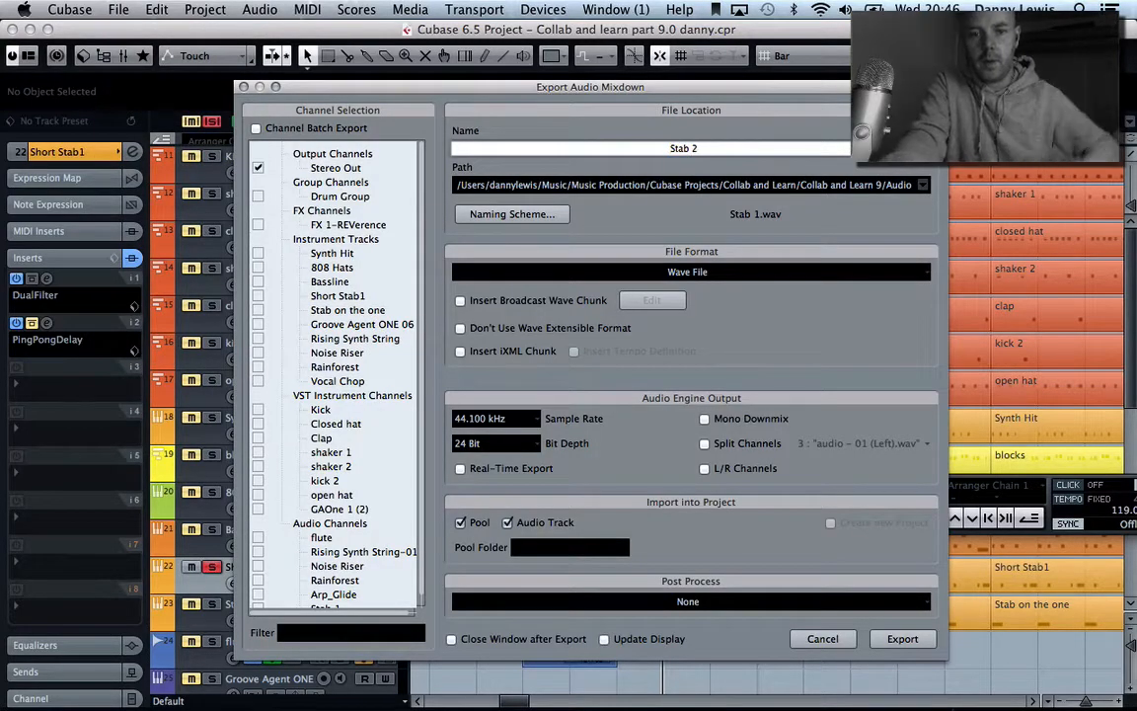
key(Return)
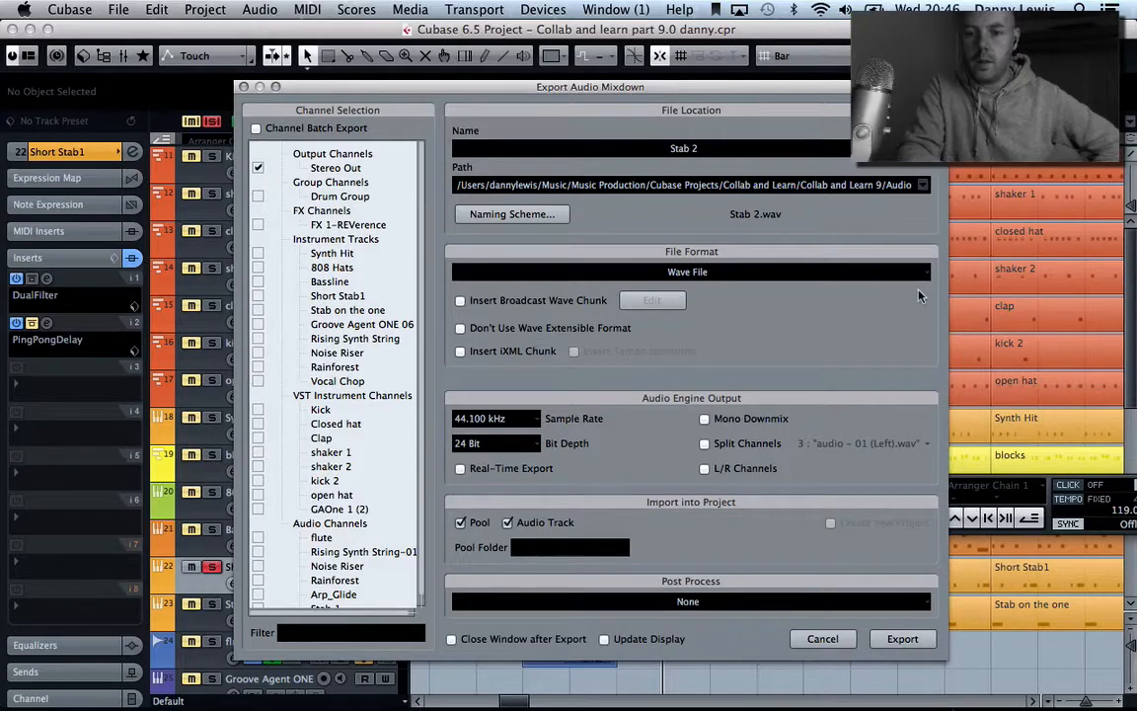
click(889, 639)
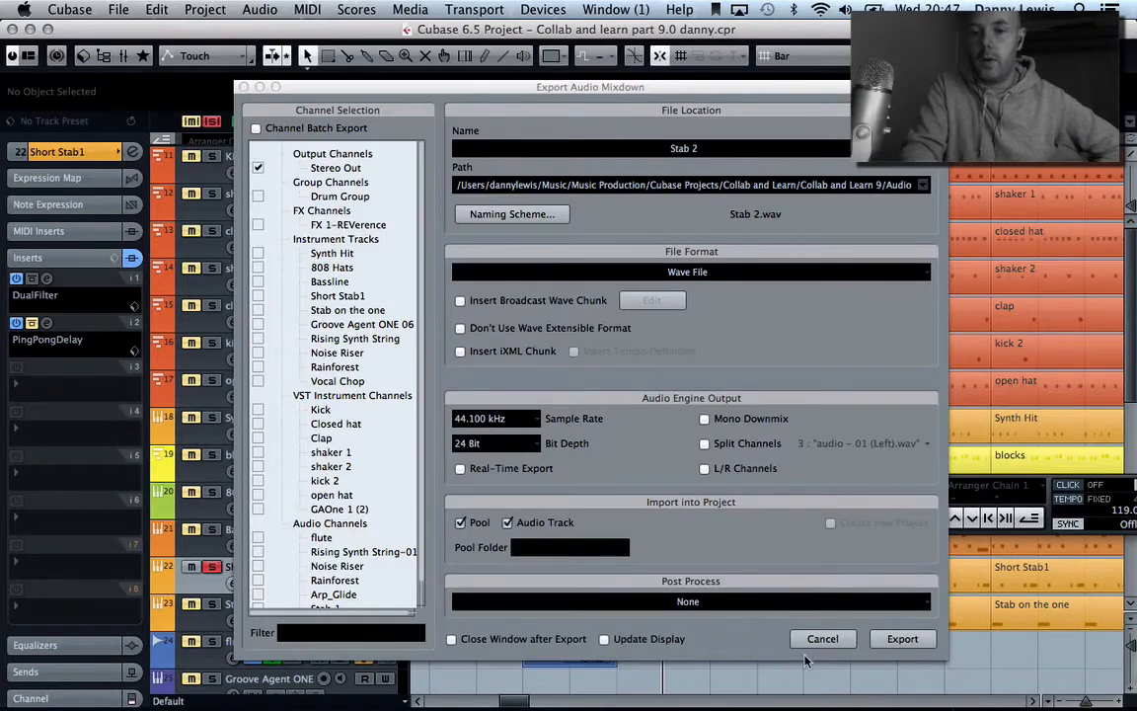
click(817, 640)
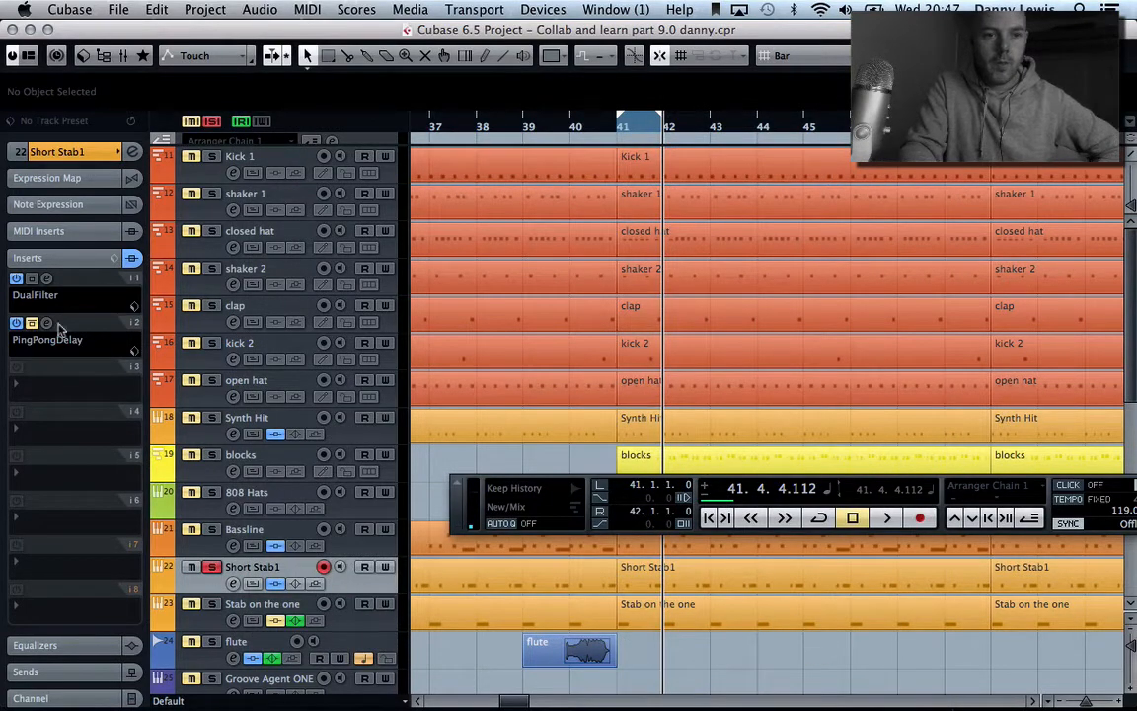
Step: Take the bypass off Short Stab1's PingPongDelay, clear all solos and mute the new Stab 2 audio track
scroll(482, 360, down, 6)
scroll(481, 360, down, 5)
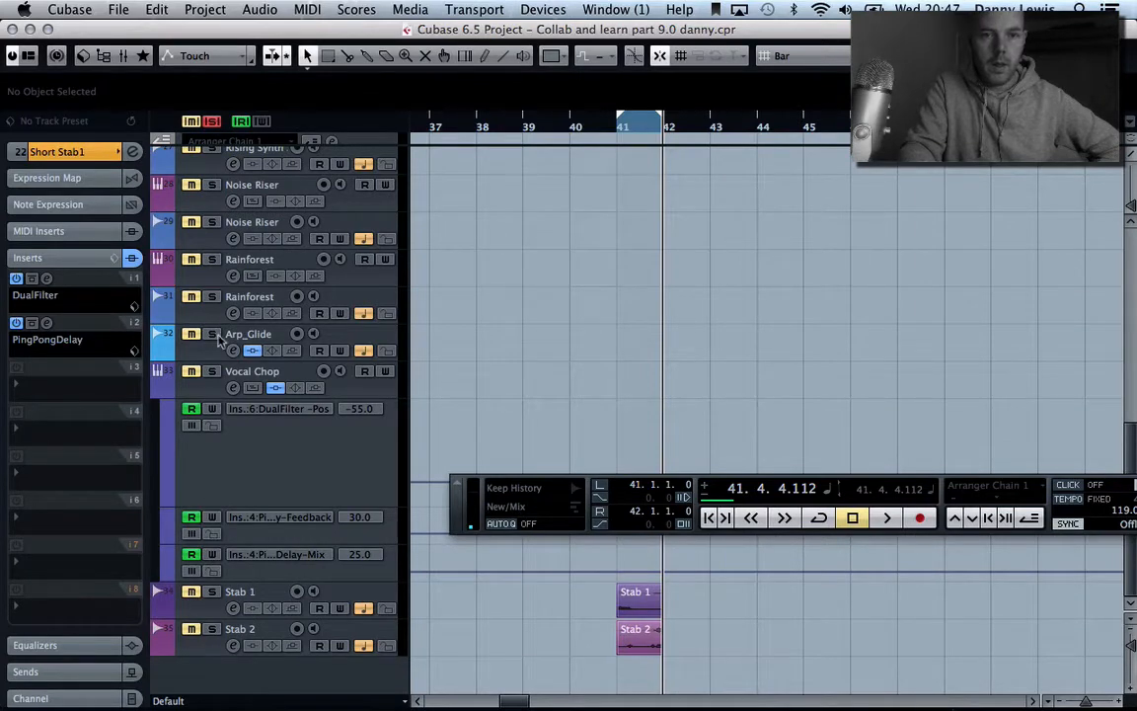
click(212, 121)
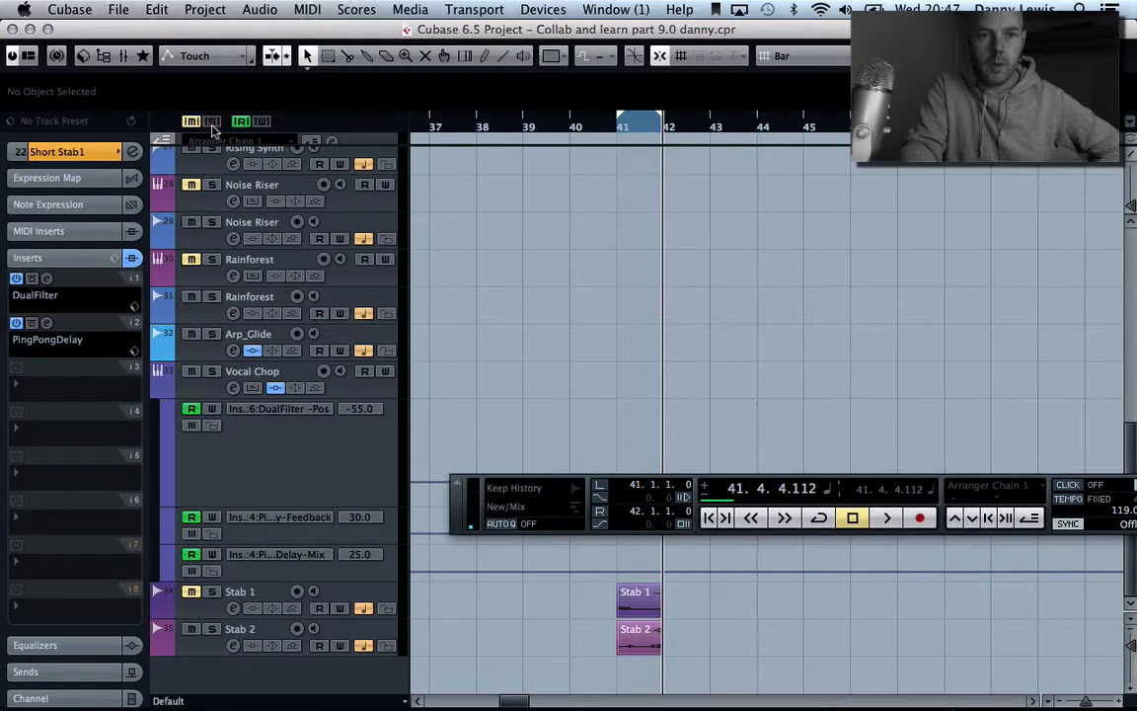
click(191, 629)
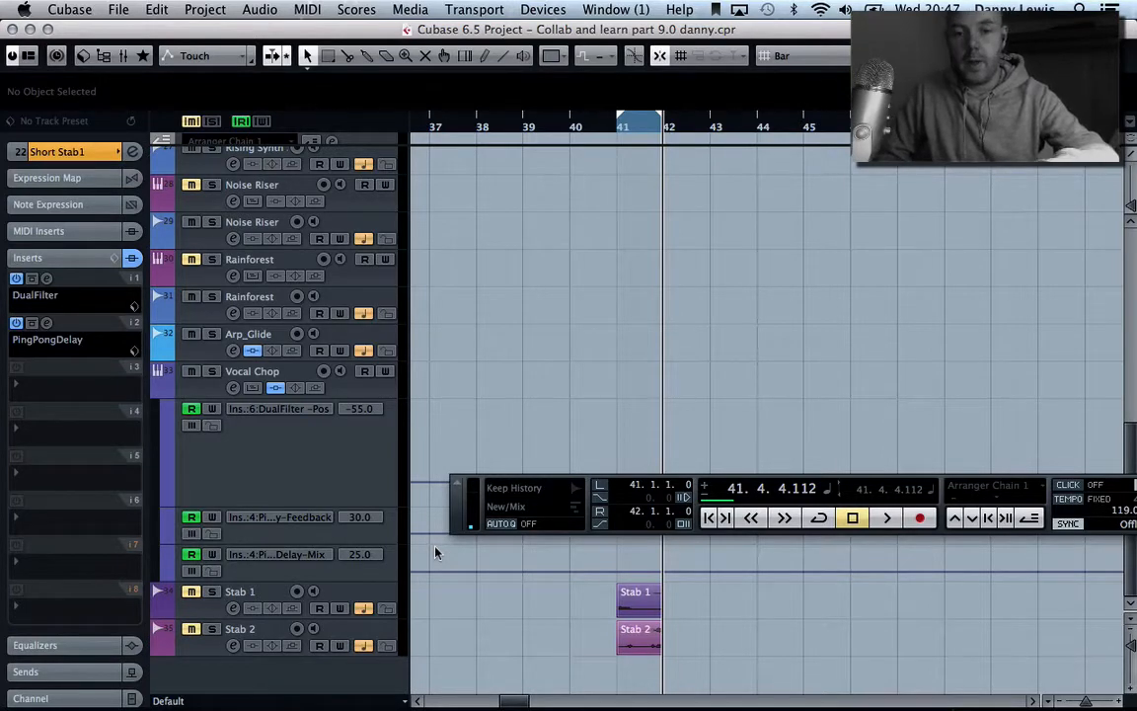
Step: Play the full arrangement from bar 80 with the whole song in view
key(g)
key(g)
key(g)
key(g)
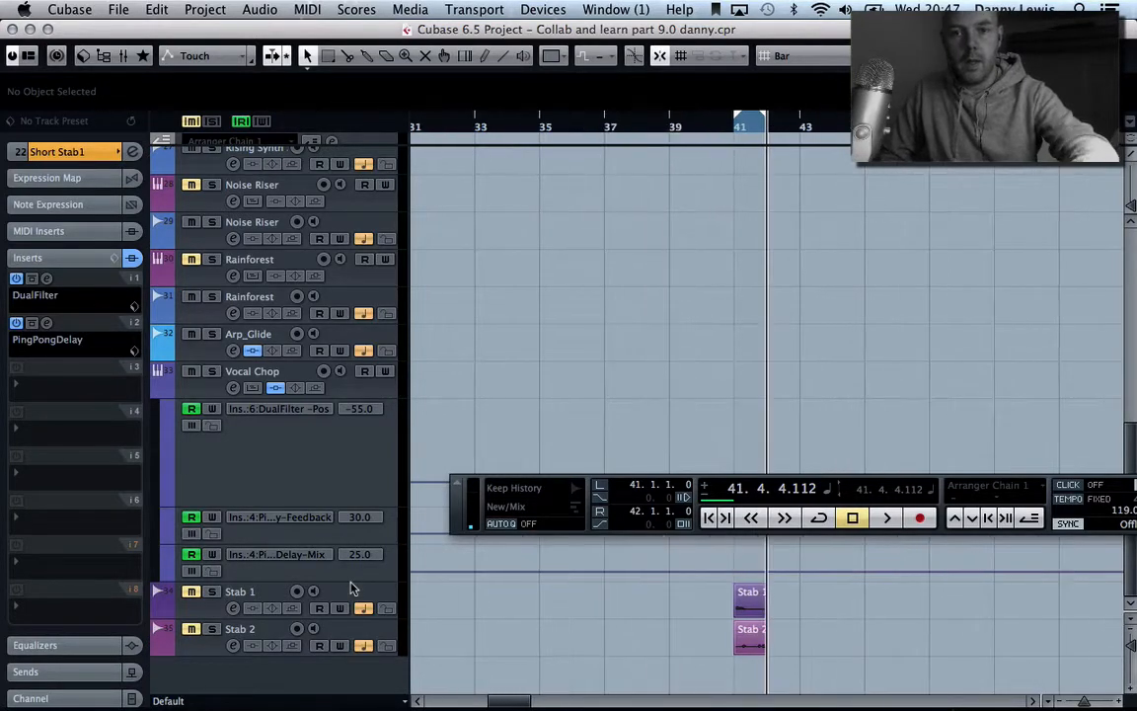
key(g)
key(g)
key(g)
key(g)
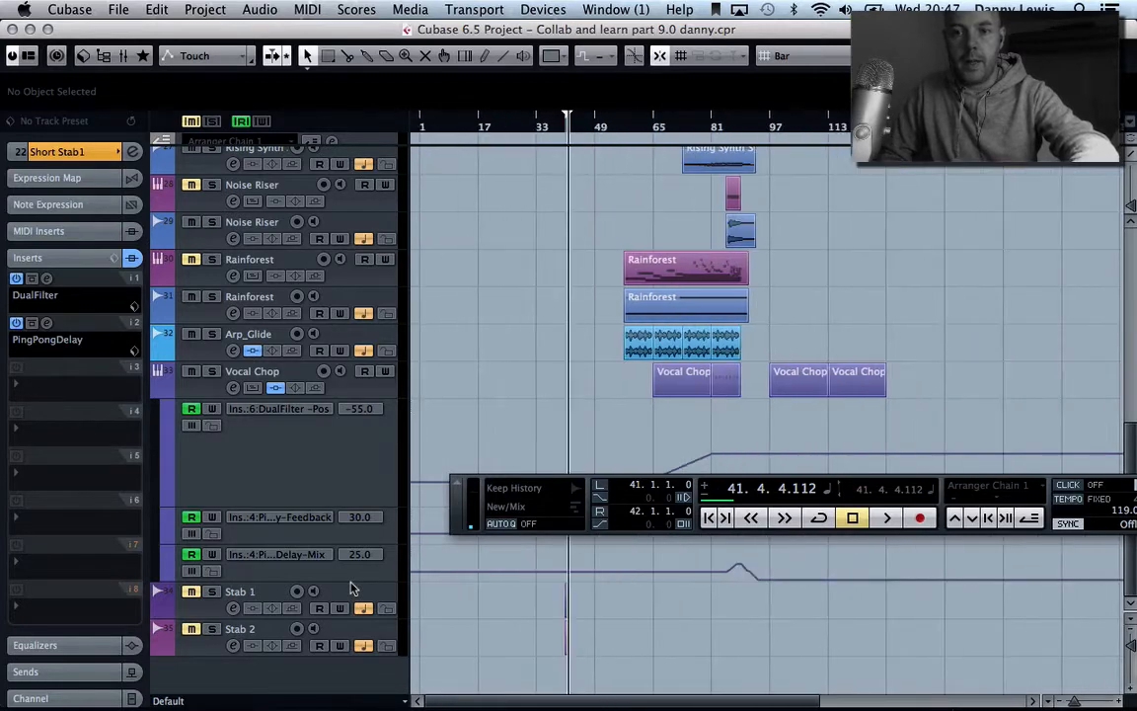
click(661, 134)
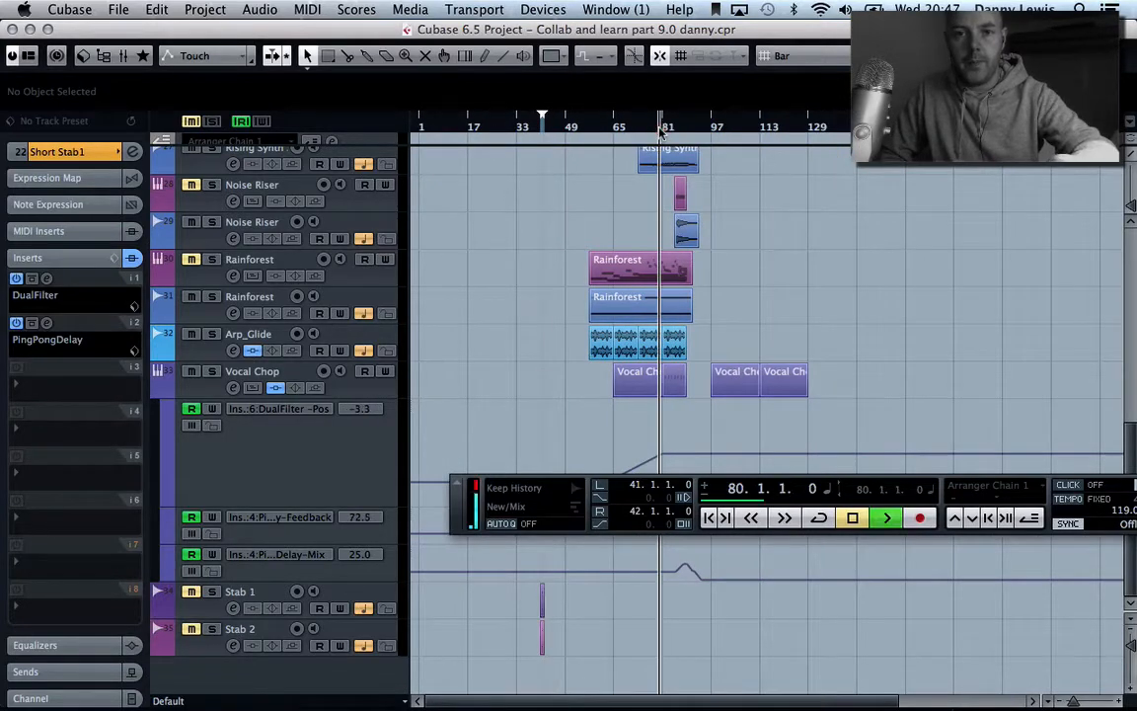
key(space)
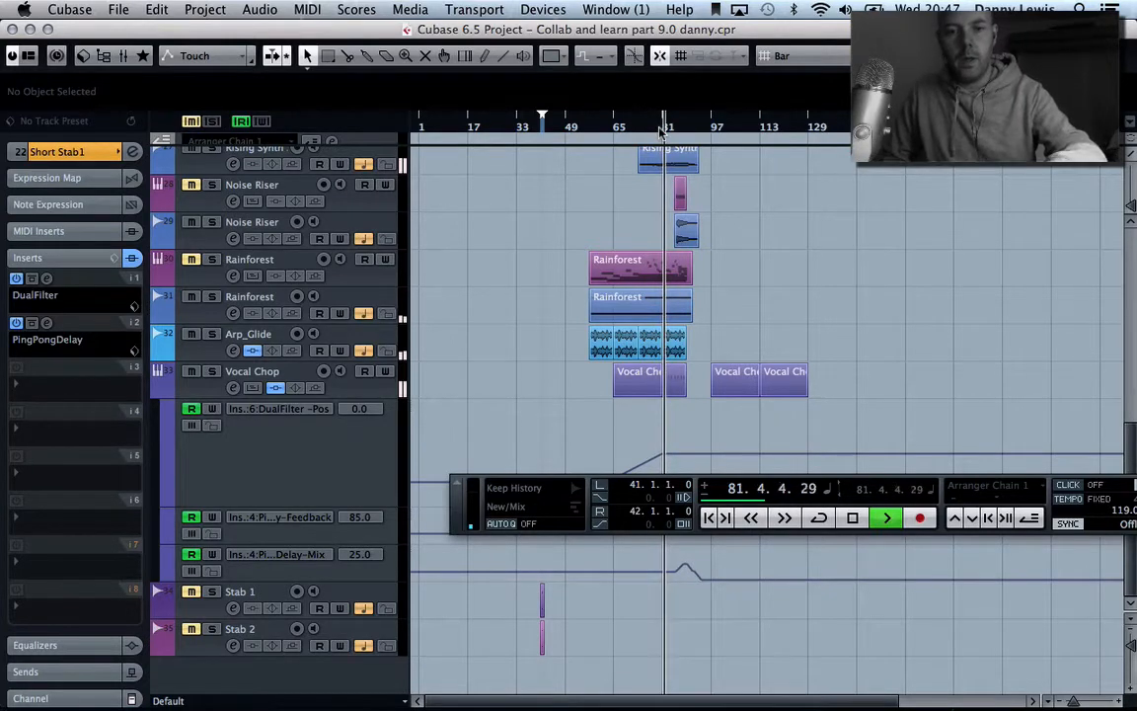
Step: Hide the Vocal Chop track's automation lanes and select the Groove Agent ONE track
click(365, 336)
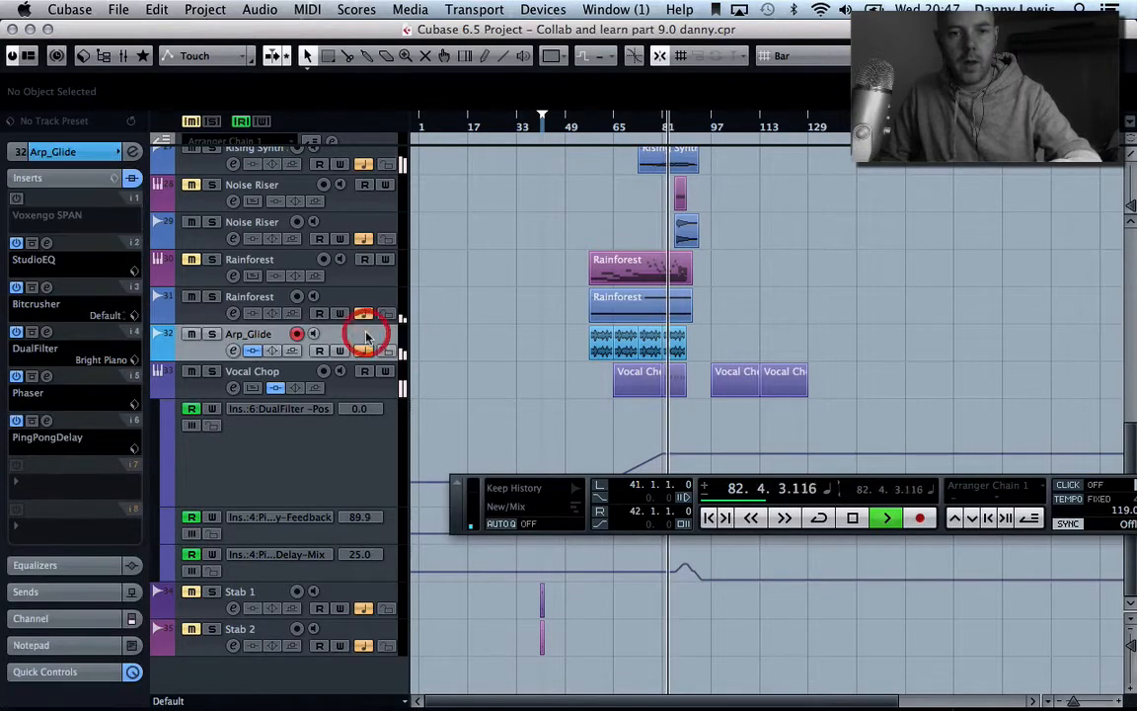
click(158, 389)
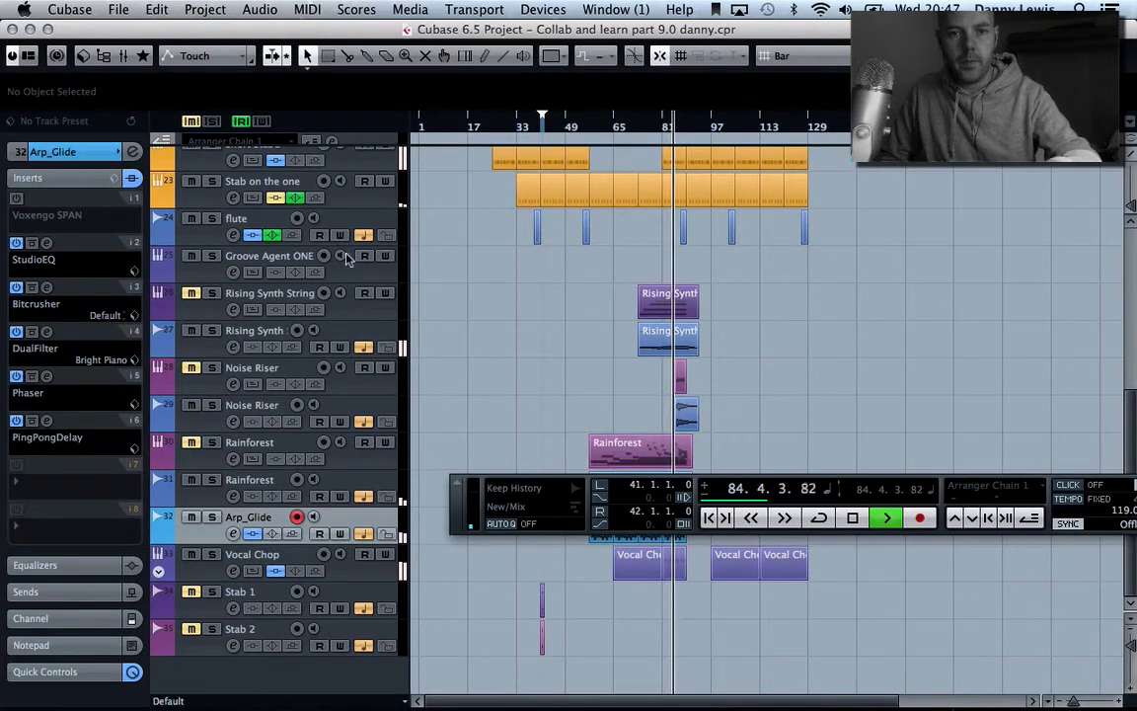
click(314, 246)
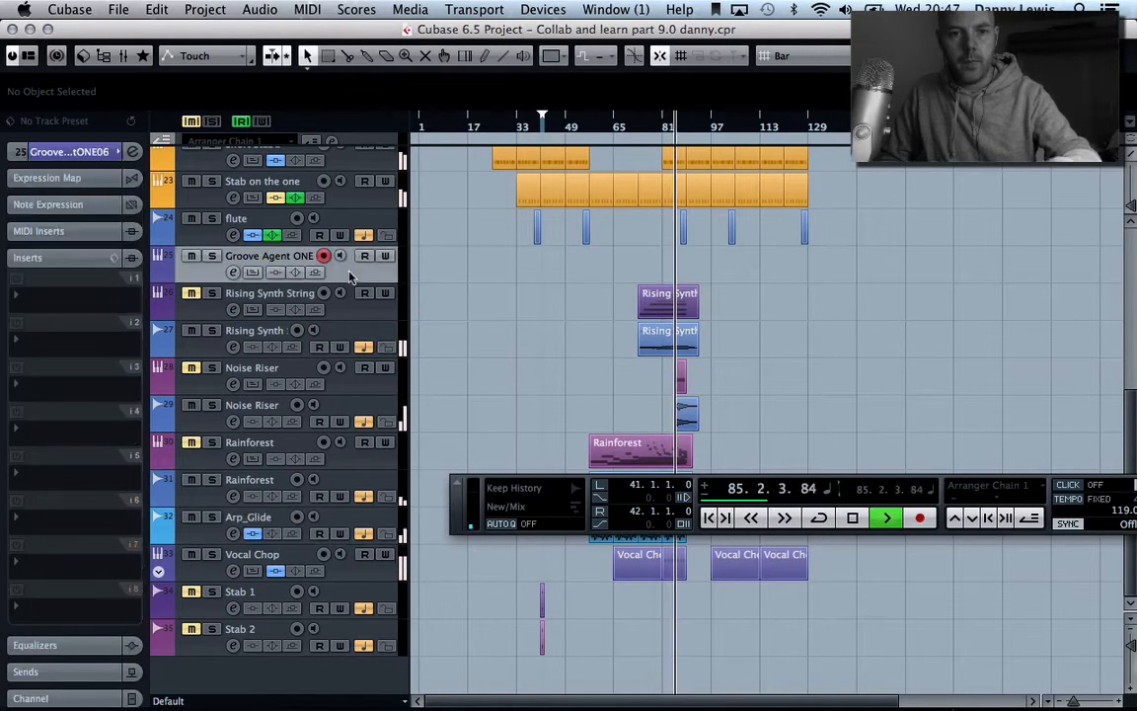
click(91, 152)
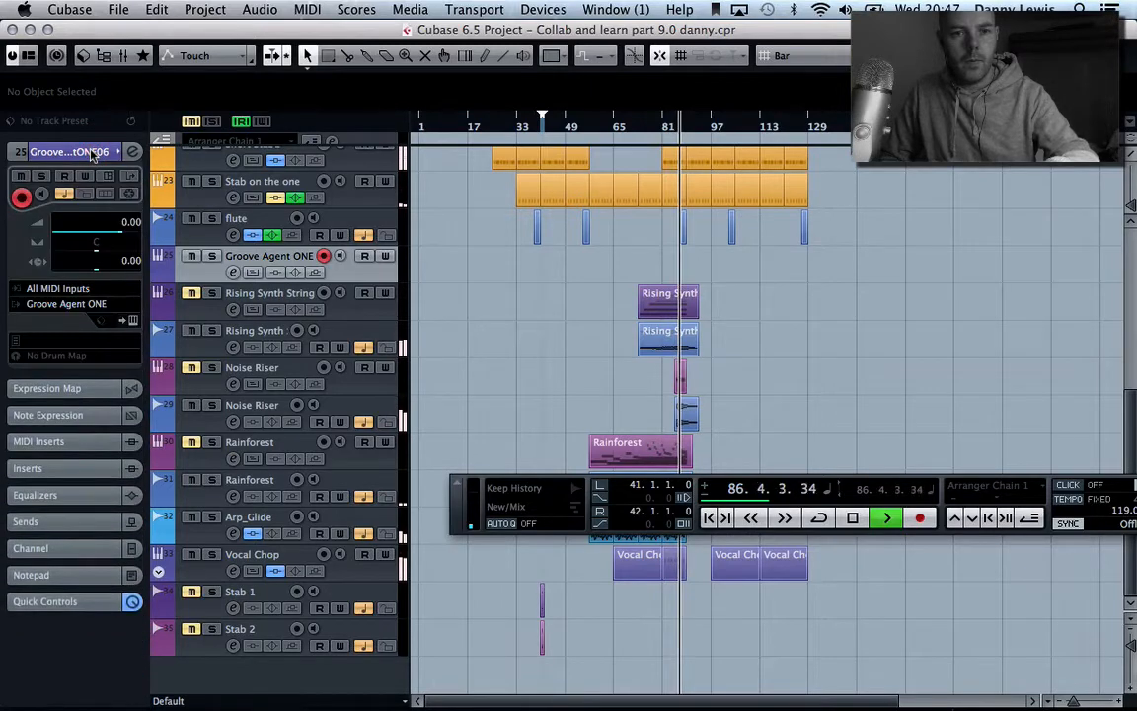
click(91, 152)
Step: Add one instrument track that uses UVIWorkstationVST below the Groove Agent ONE track
click(225, 10)
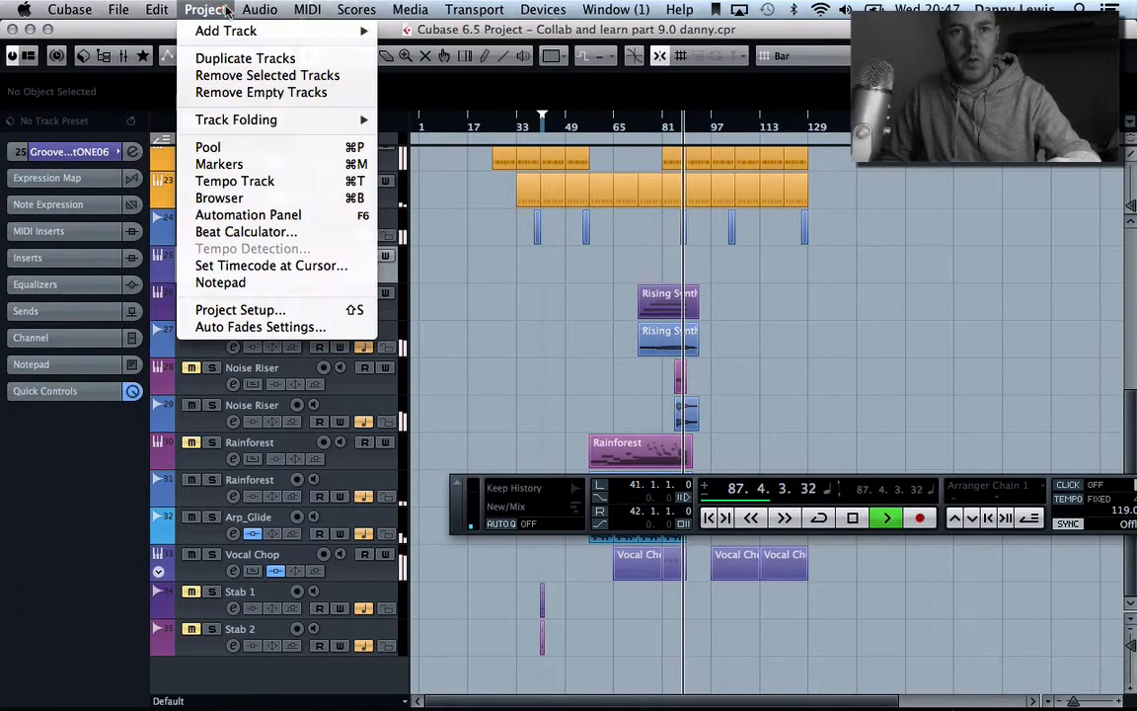
mouse_move(222, 31)
click(449, 61)
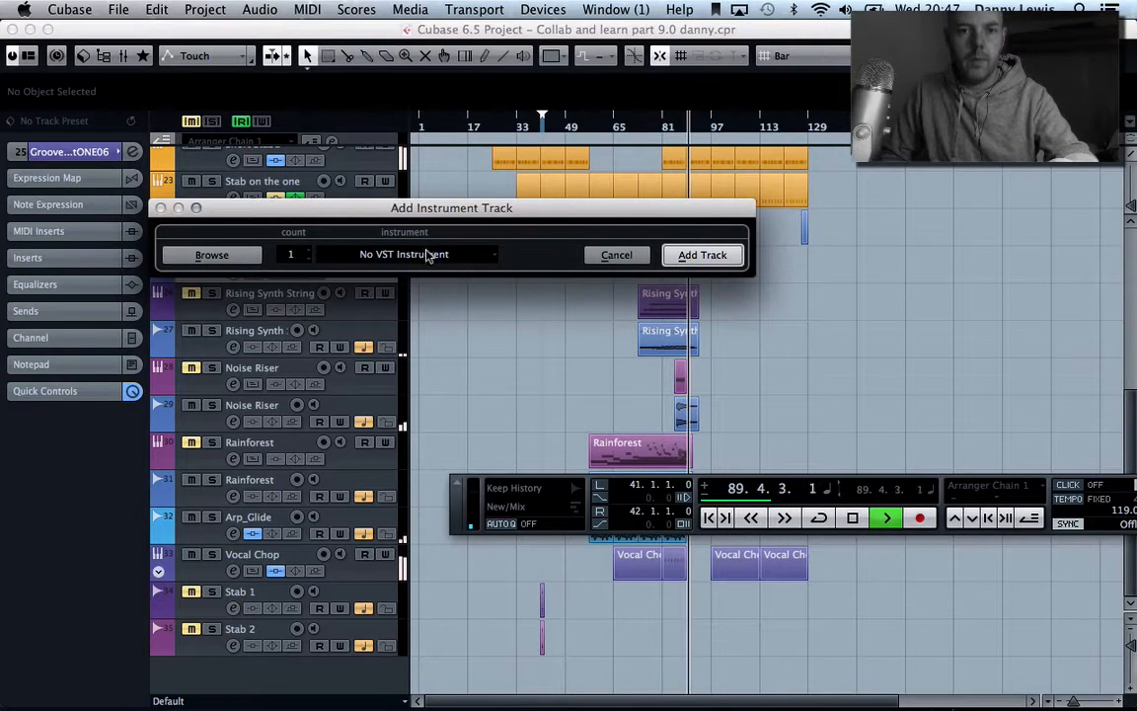
click(427, 256)
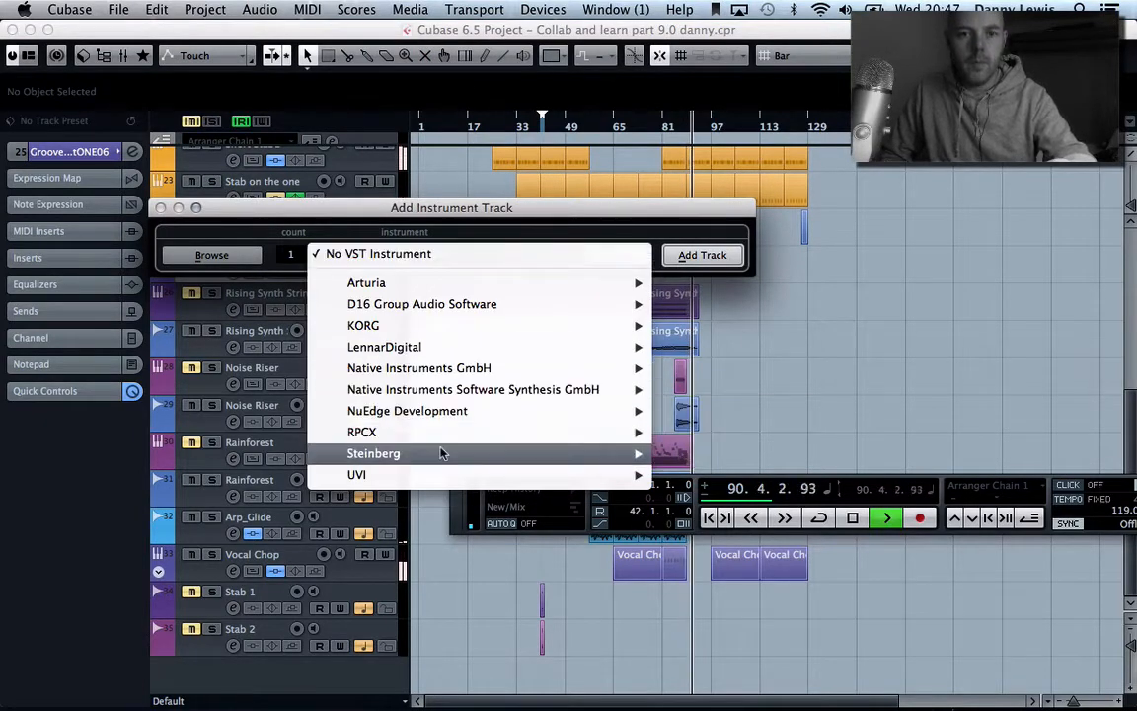
mouse_move(642, 476)
click(709, 477)
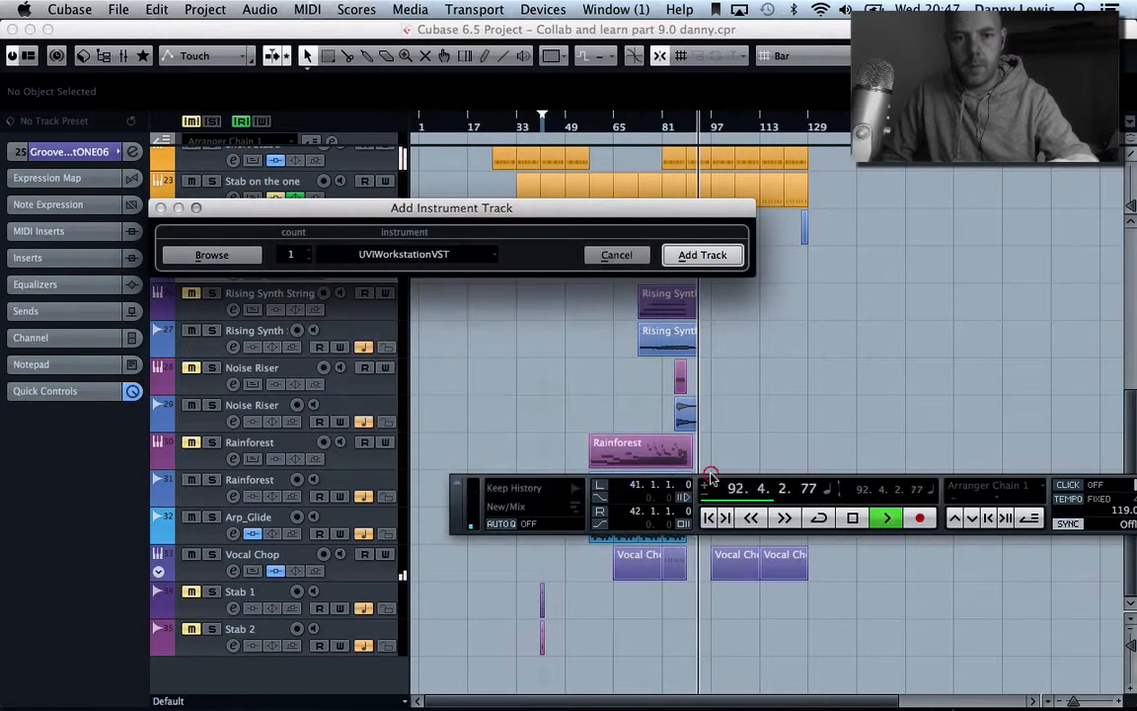
click(692, 255)
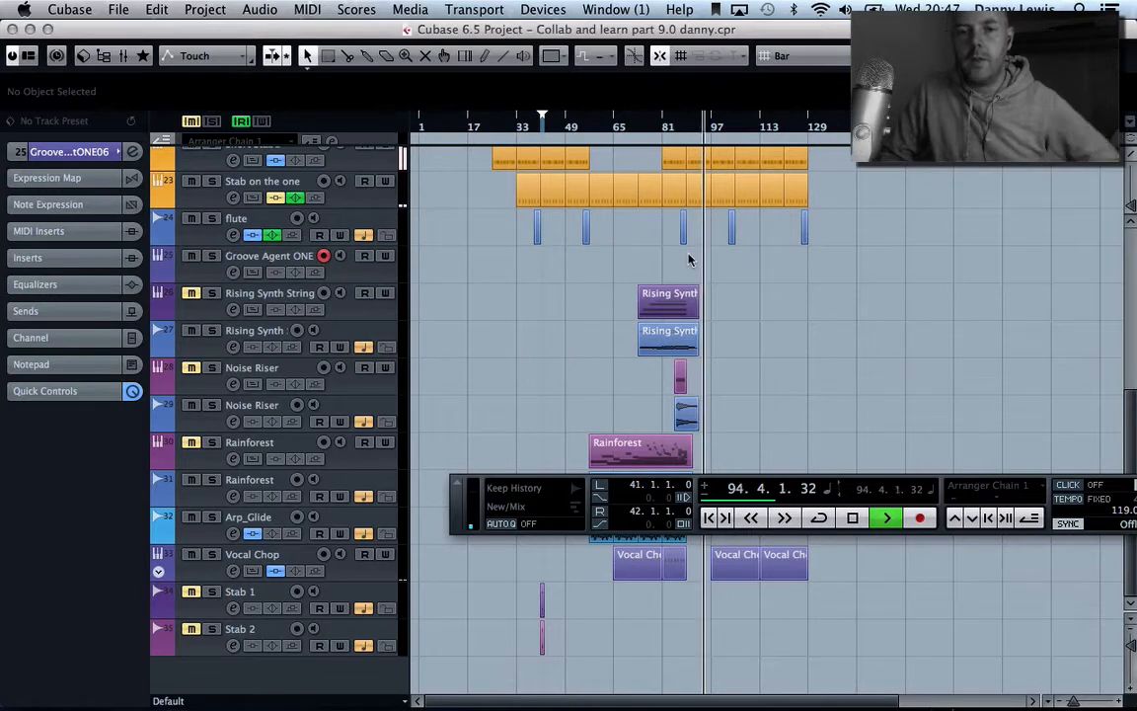
Step: Stop playback and open the instrument editor of the new UVIWorkstationVST track
key(space)
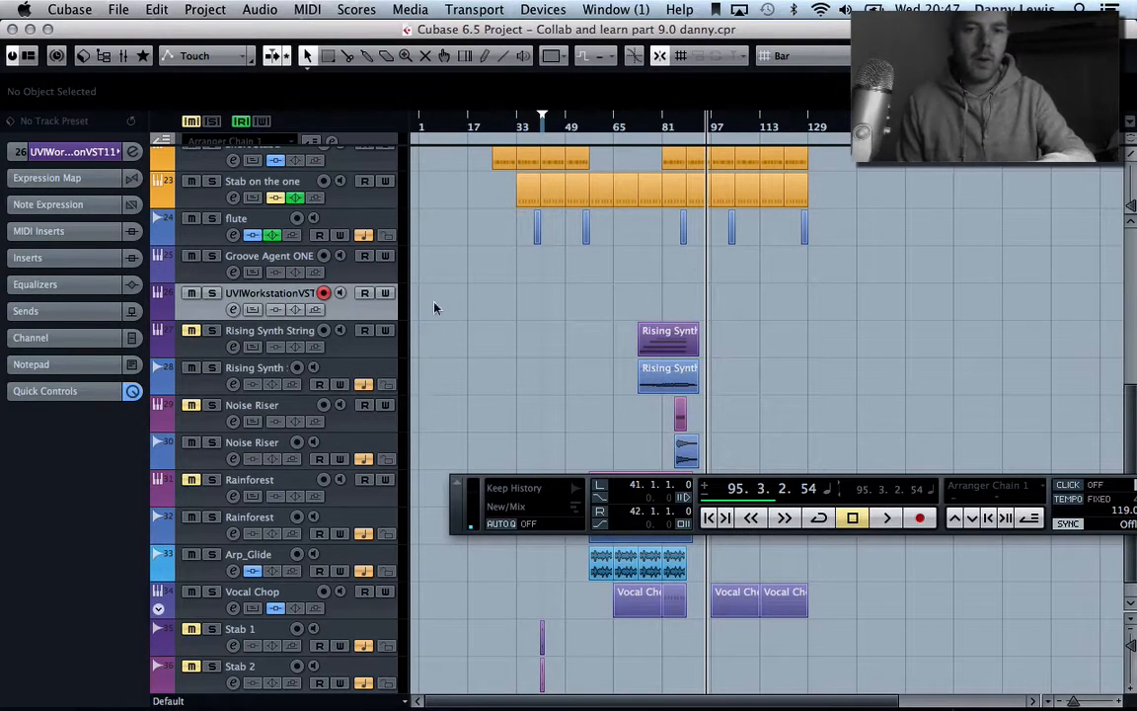
click(62, 151)
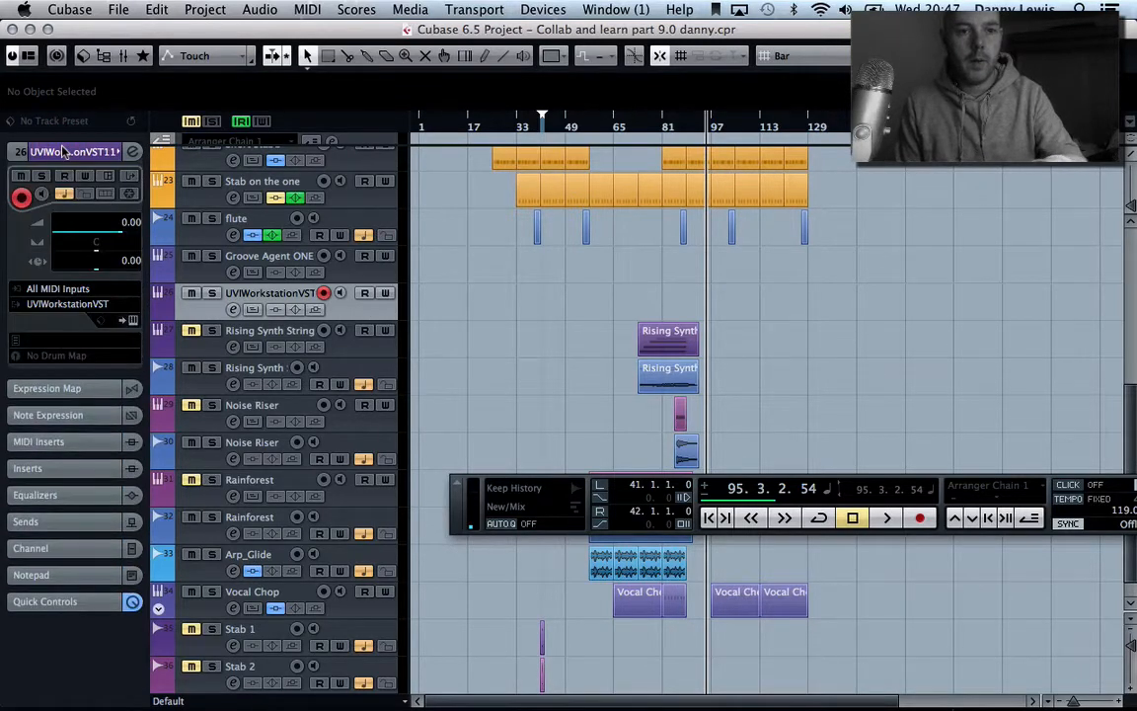
click(133, 321)
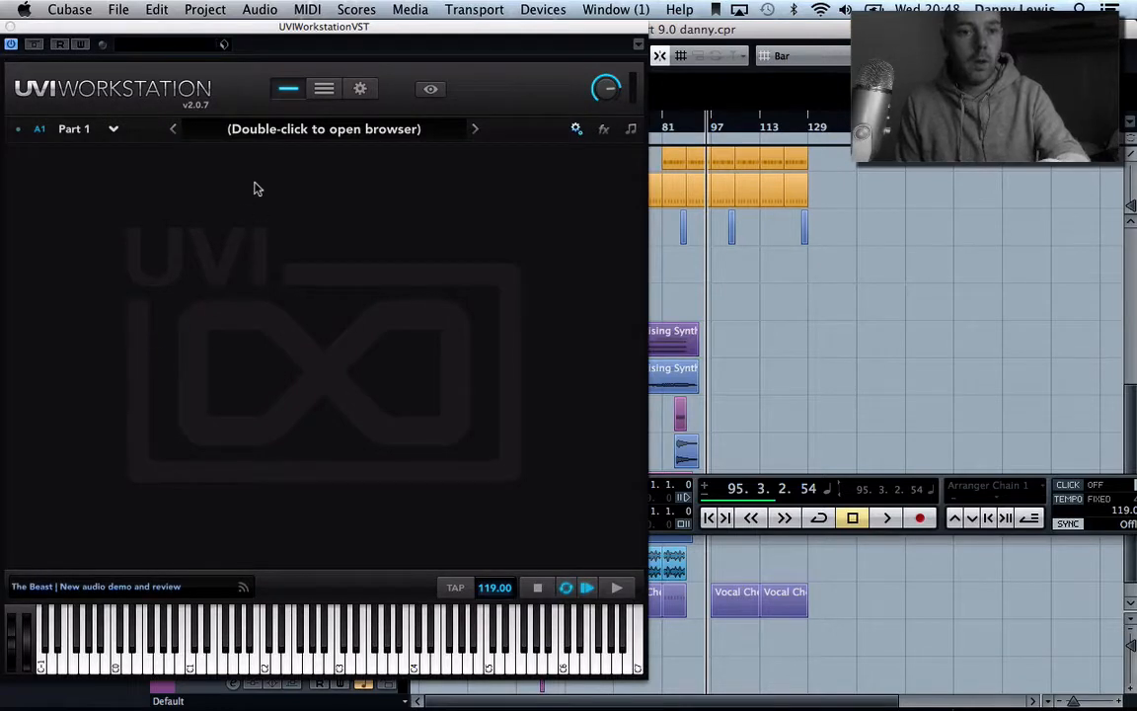
Step: Browse the Music folder's Cubase Projects in the instrument's file browser for the bounced stab samples
double_click(299, 129)
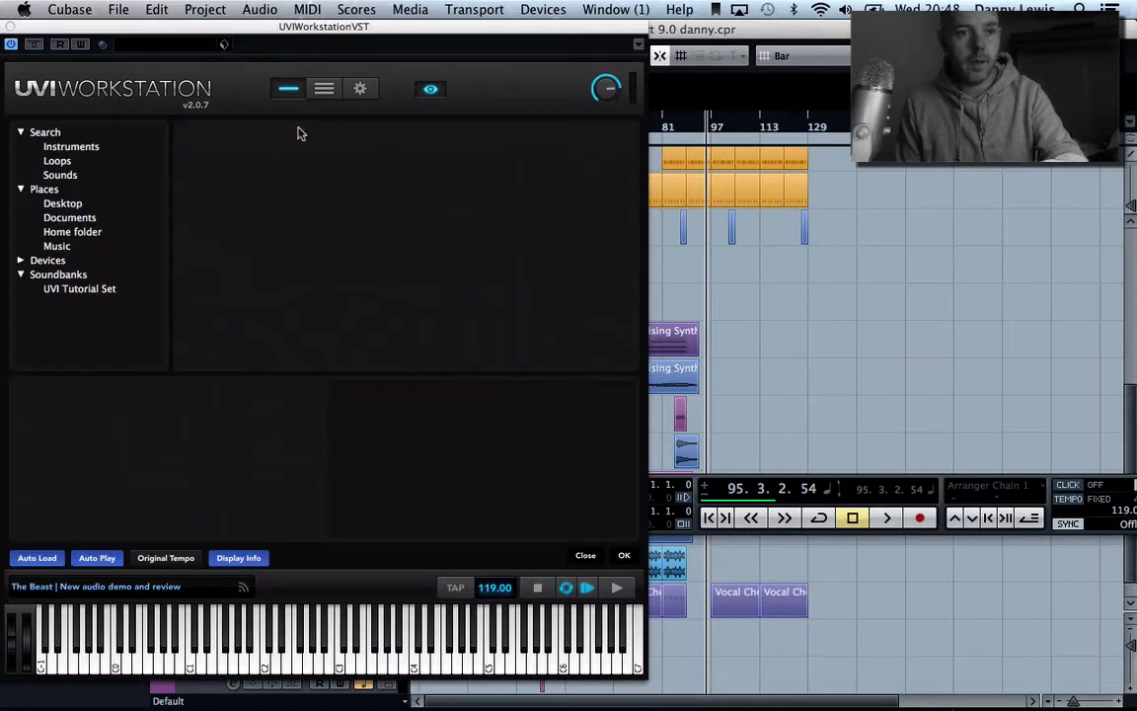
click(45, 204)
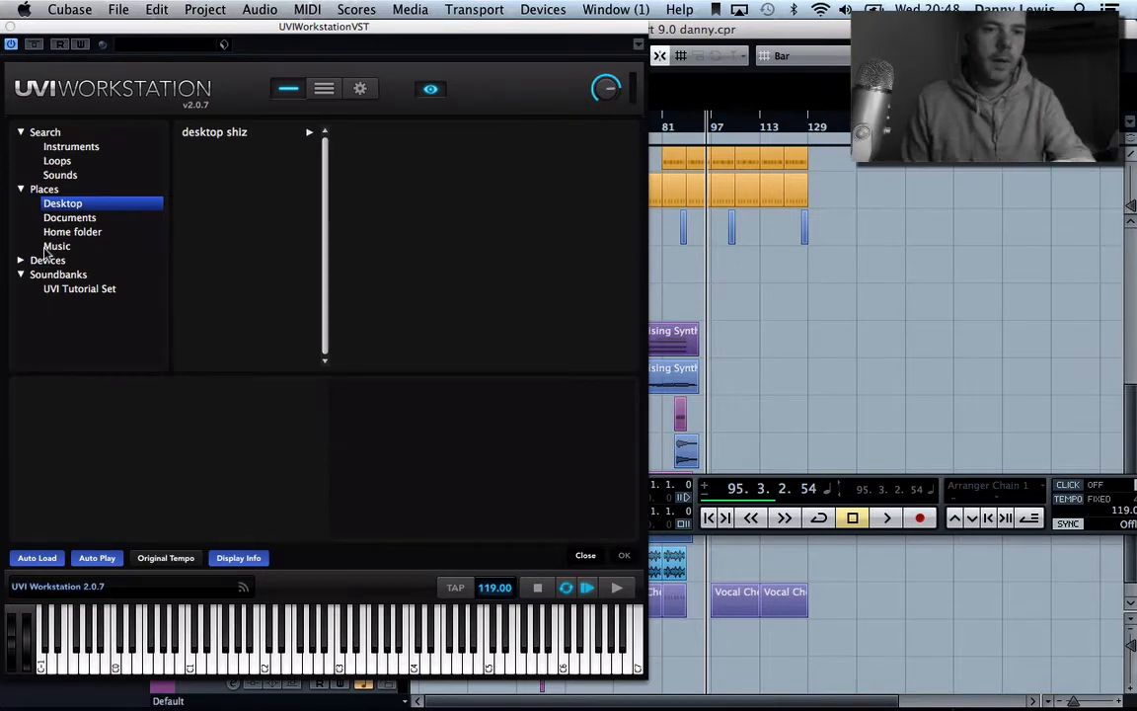
click(57, 246)
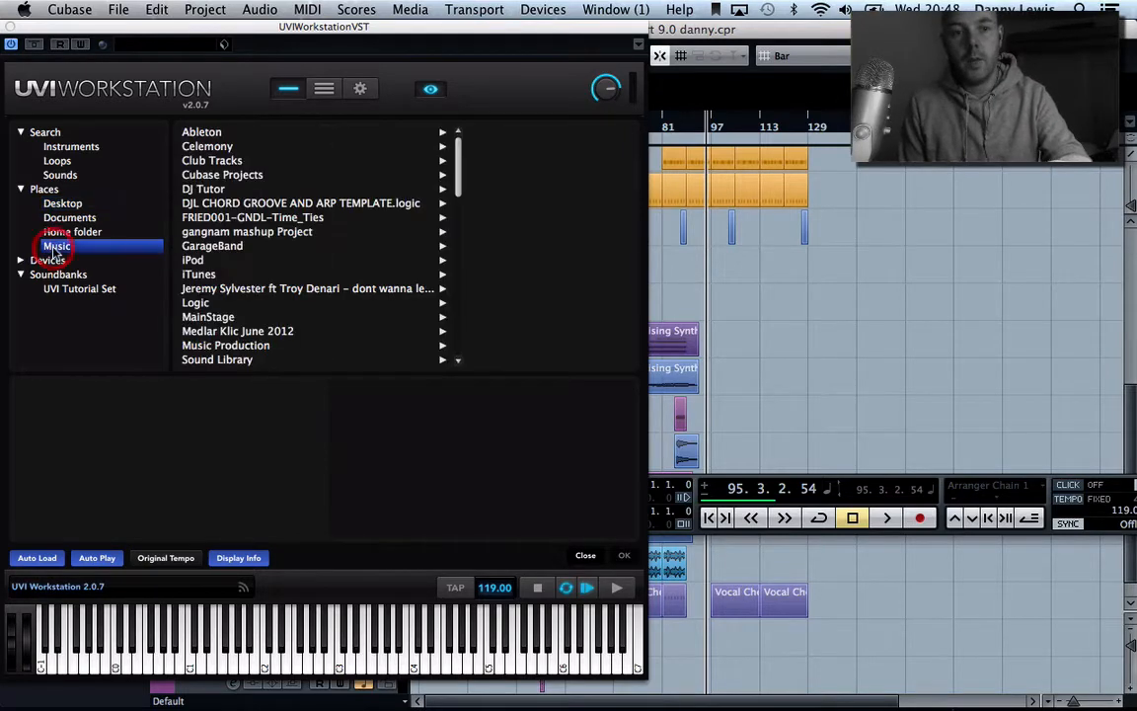
click(221, 176)
click(530, 149)
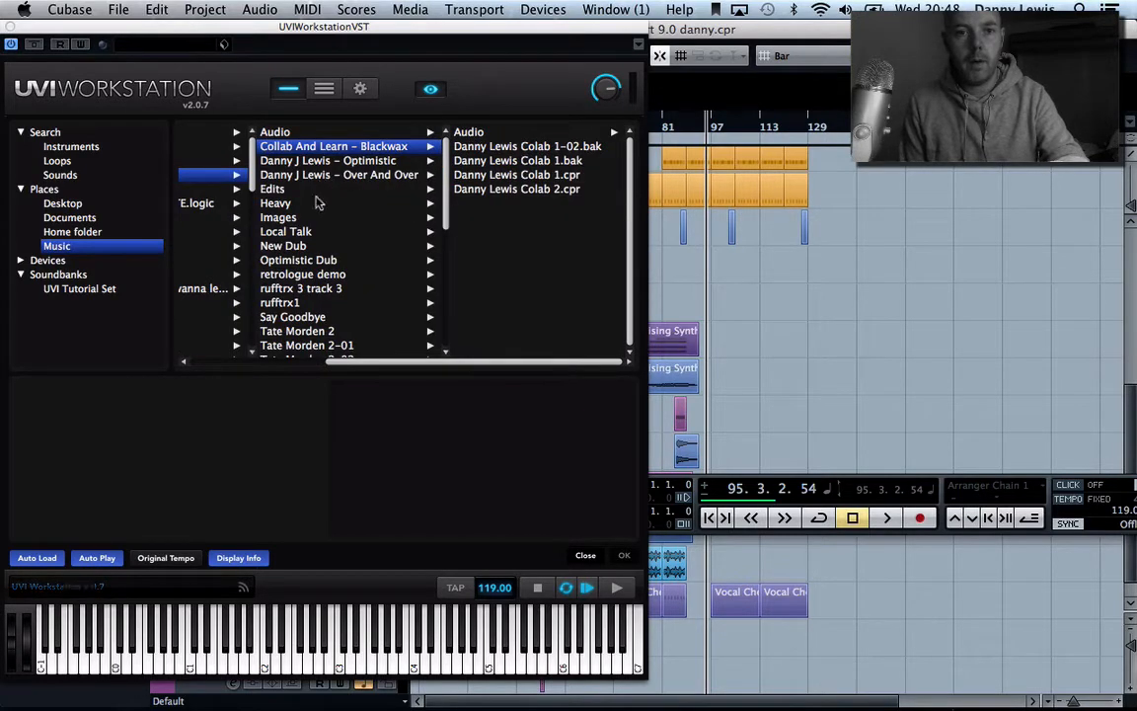
scroll(315, 244, down, 8)
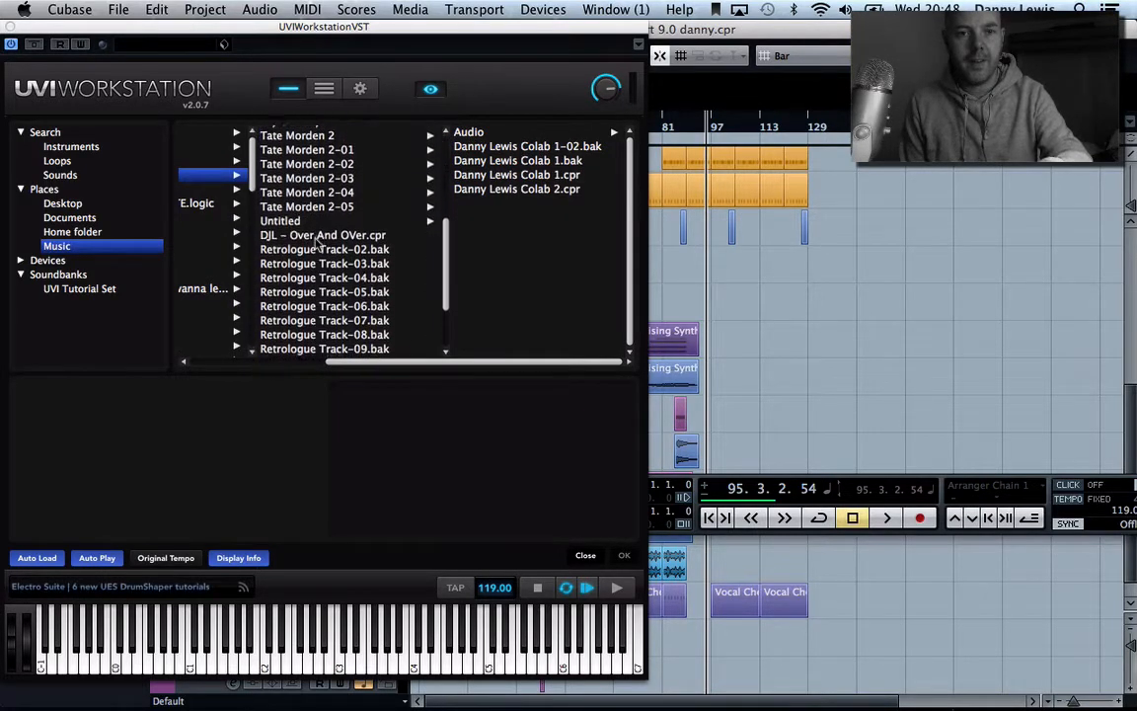
scroll(317, 243, down, 2)
scroll(316, 243, up, 10)
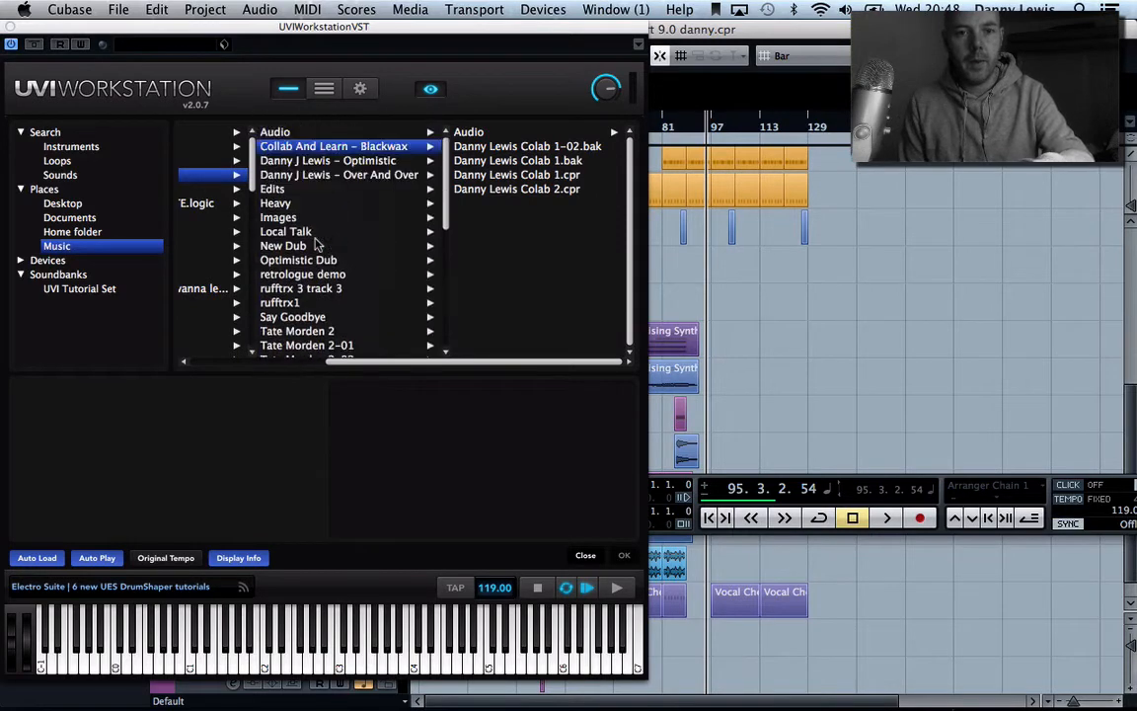
scroll(316, 244, left, 4)
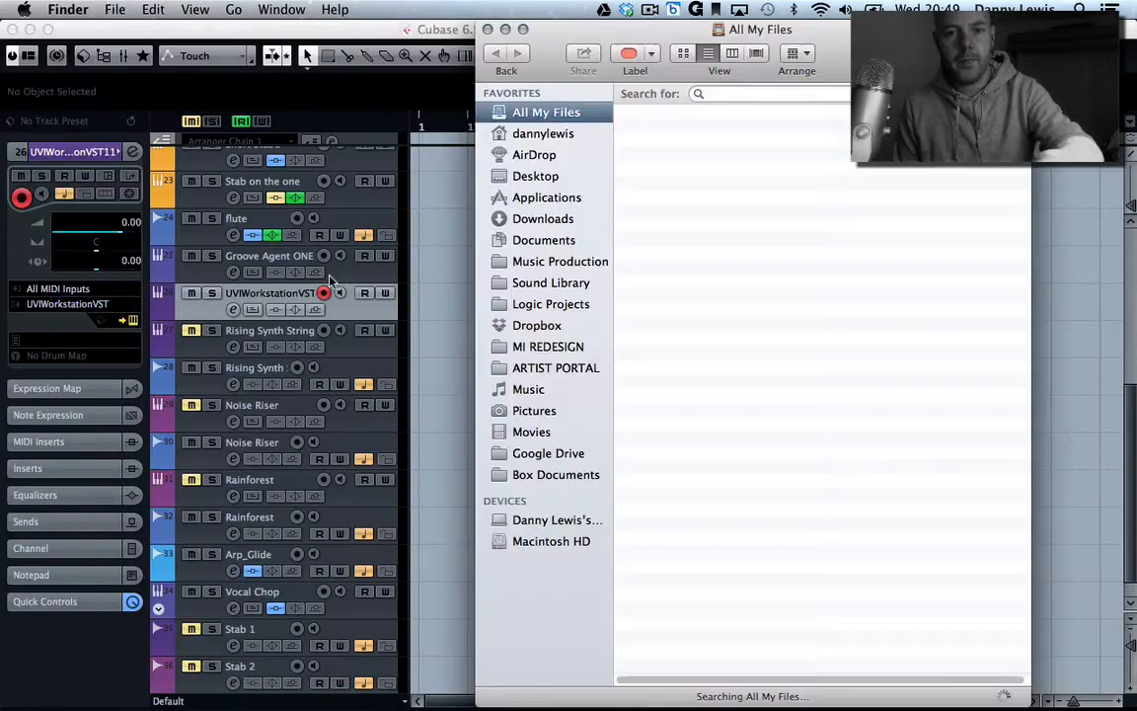
Step: In Finder, open Music Production > Cubase Projects > Collab and Learn > Collab and Learn 9 > Audio and move the window aside
click(551, 265)
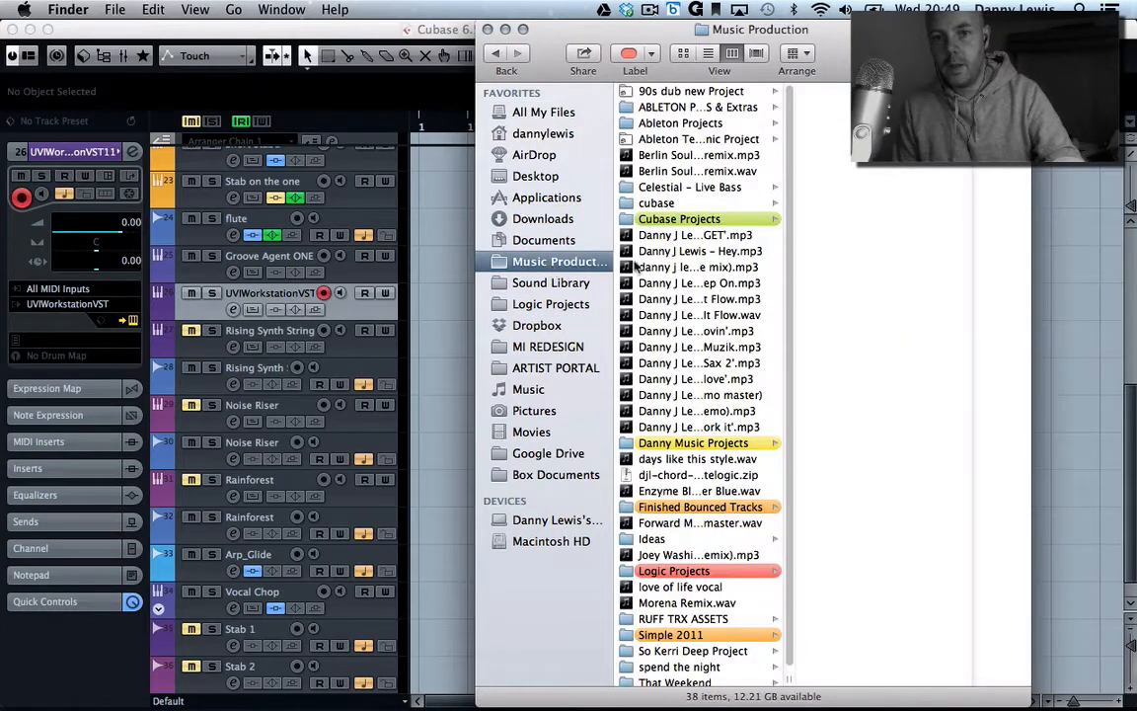
click(676, 219)
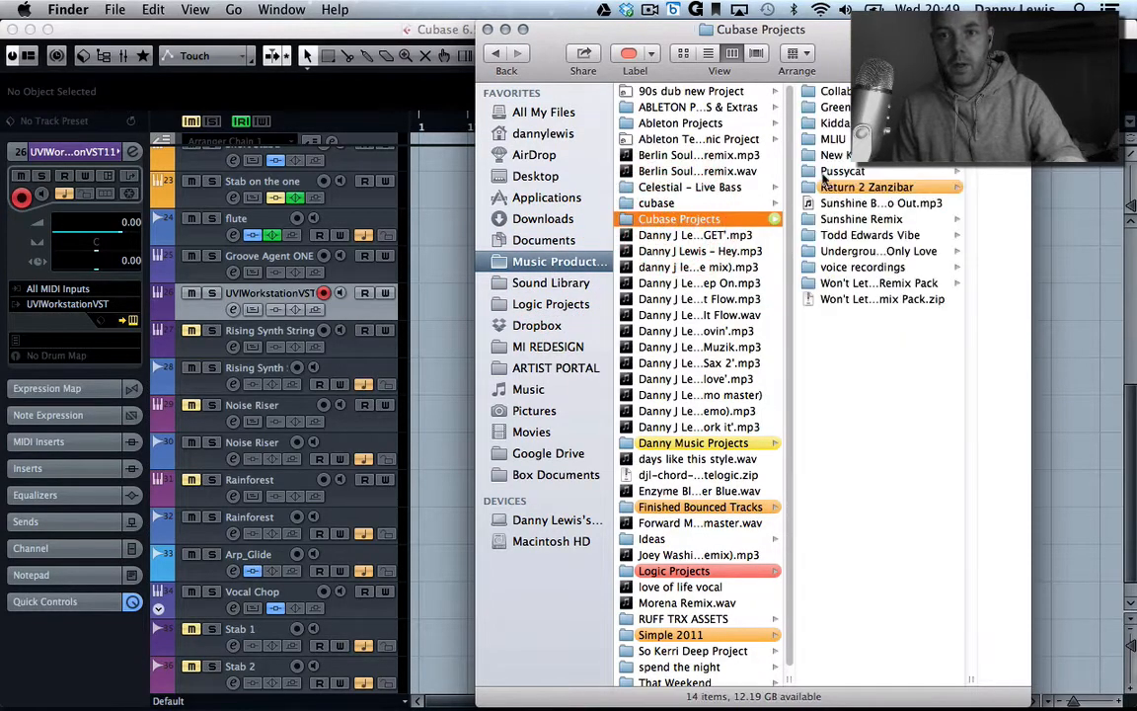
key(Right)
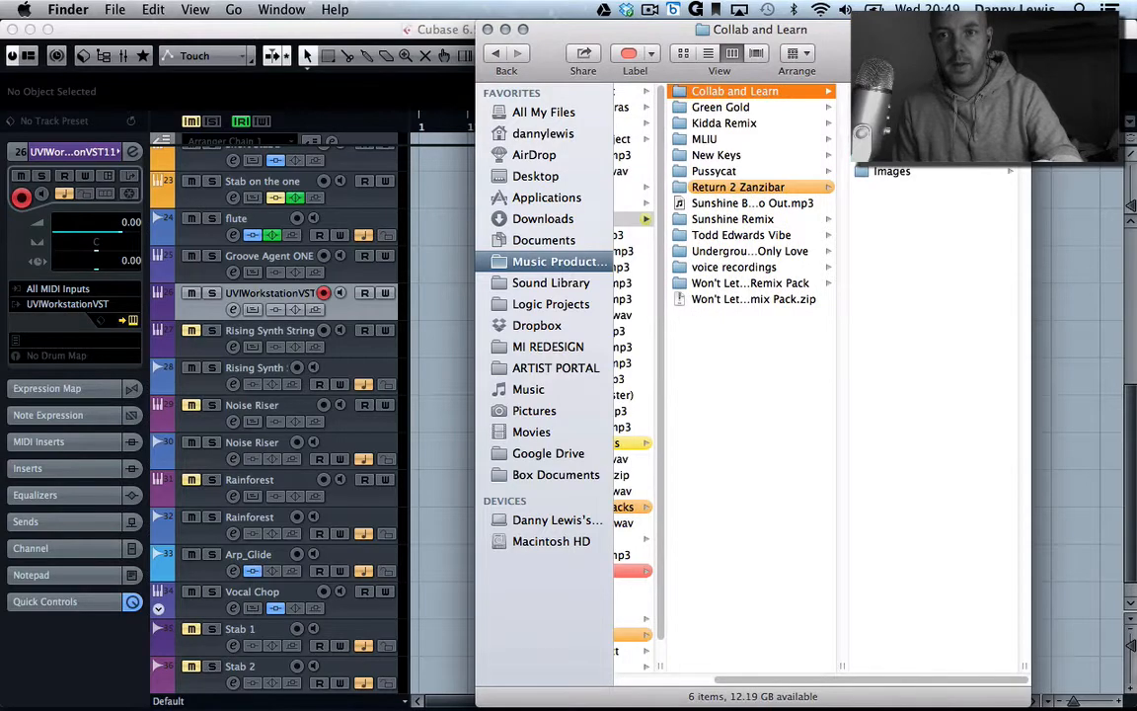
click(922, 123)
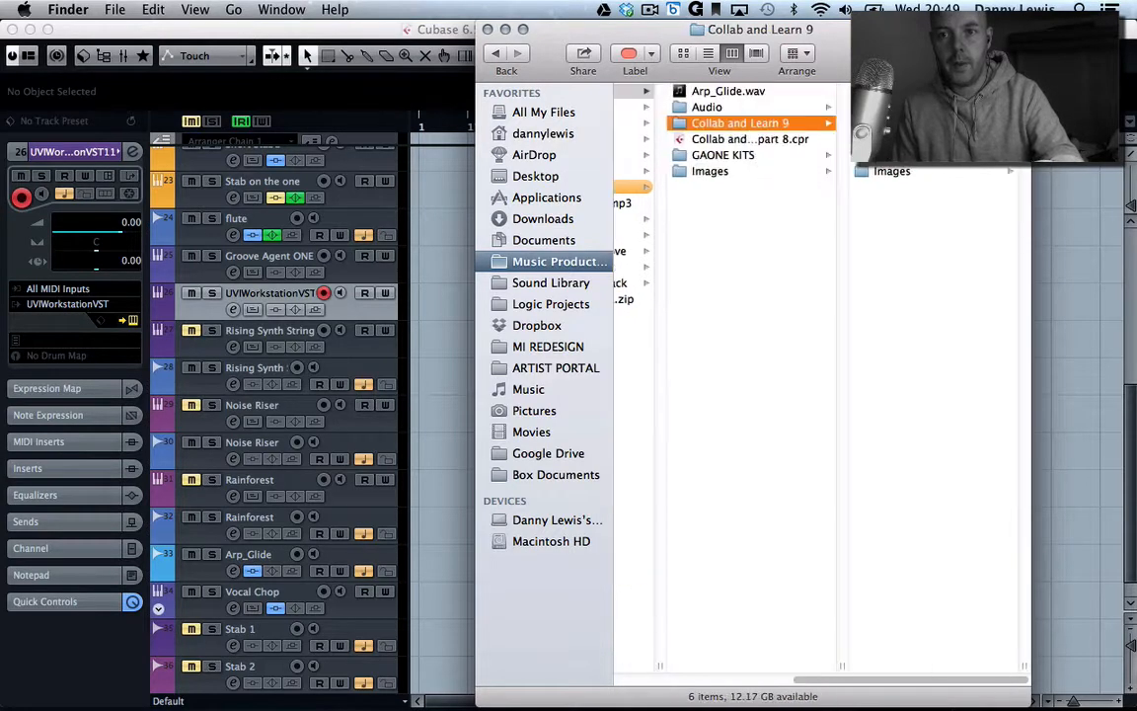
key(Right)
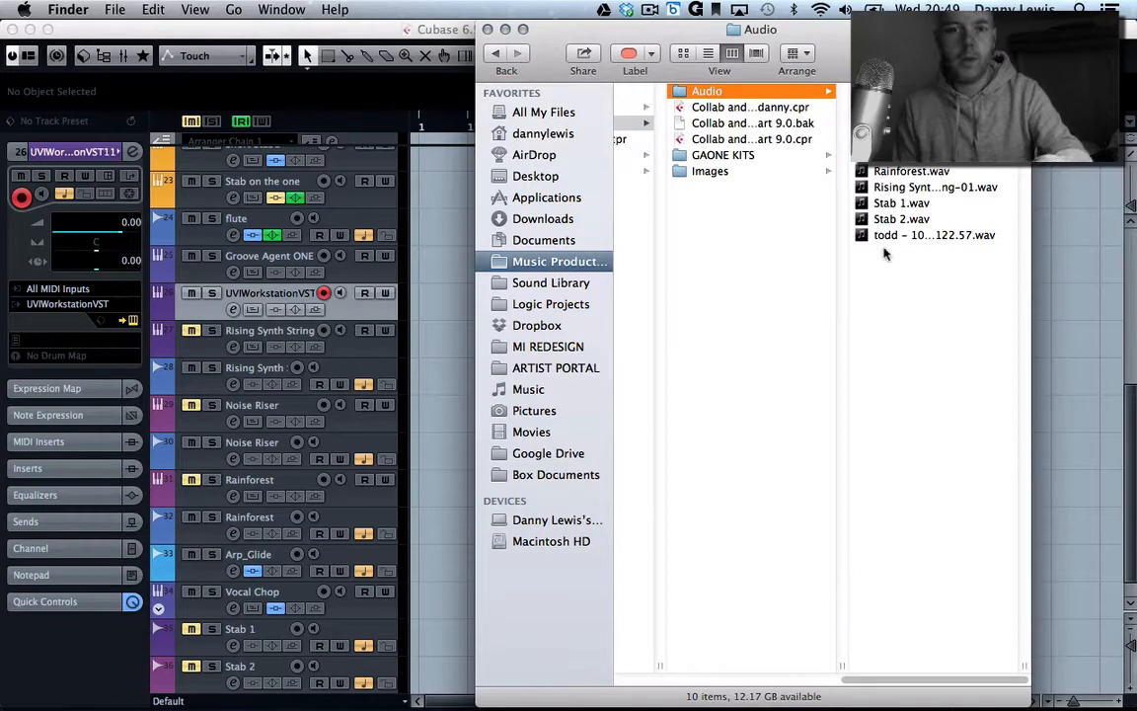
drag(548, 32, 723, 197)
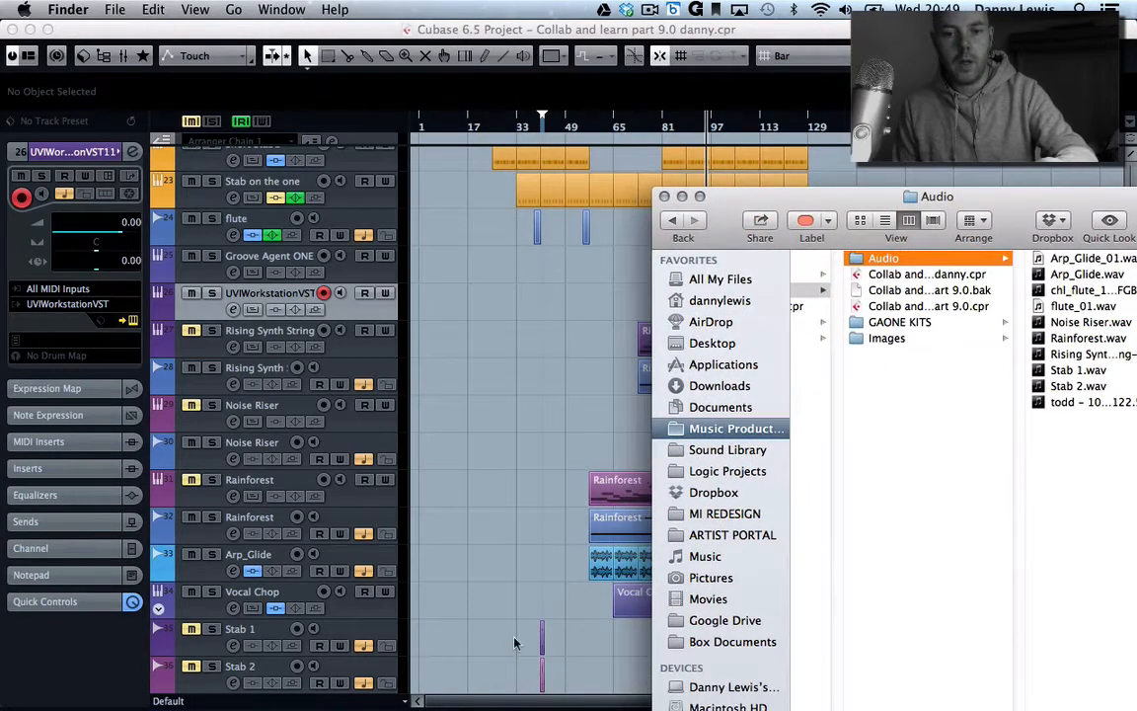
Step: Try to keep the UVIWorkstationVST editor visible together with the Finder window, checking the editor's Always on Top option
click(127, 329)
click(128, 329)
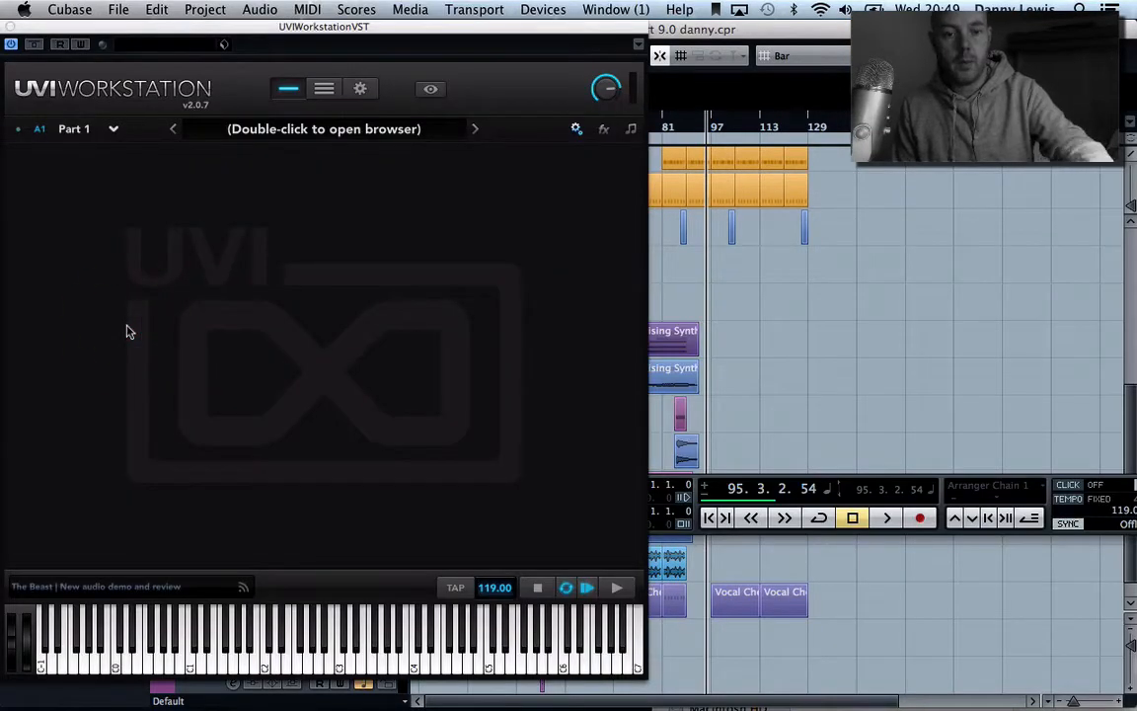
key(super+Tab)
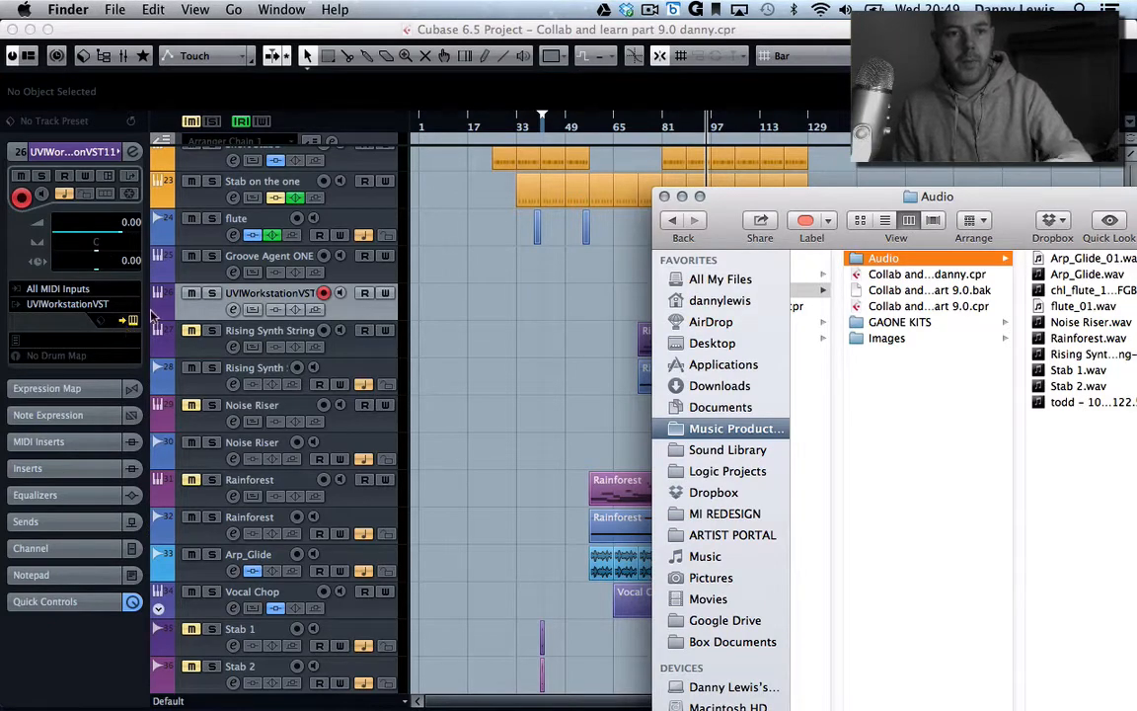
click(134, 322)
click(132, 320)
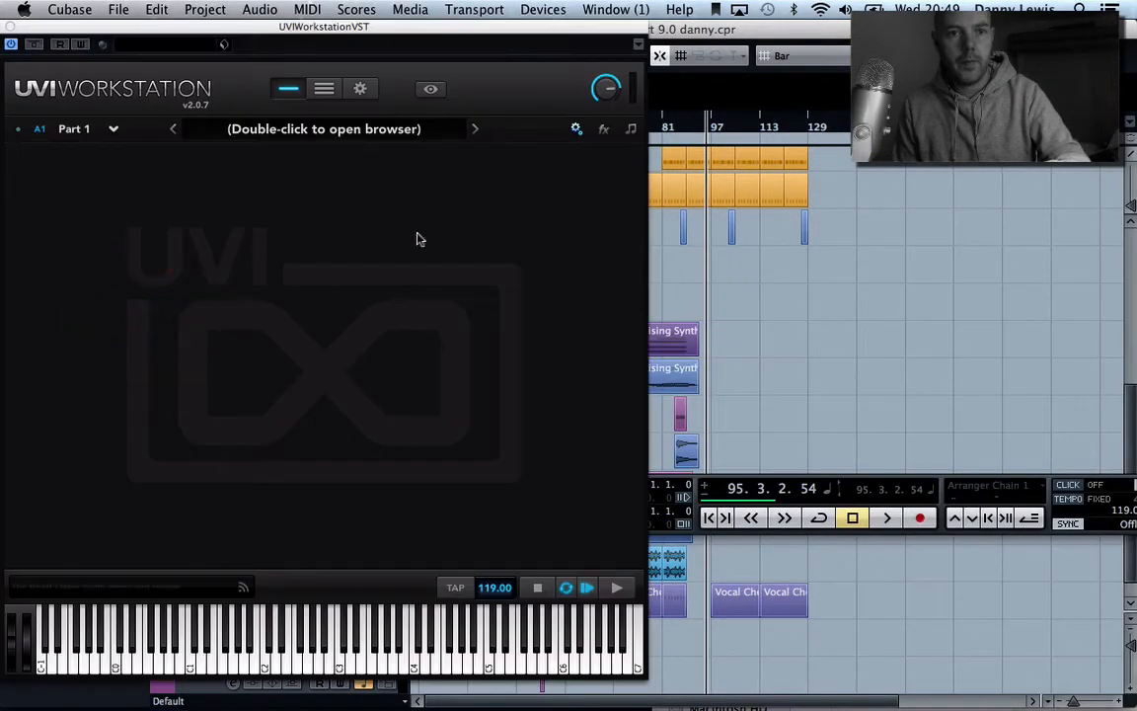
click(639, 44)
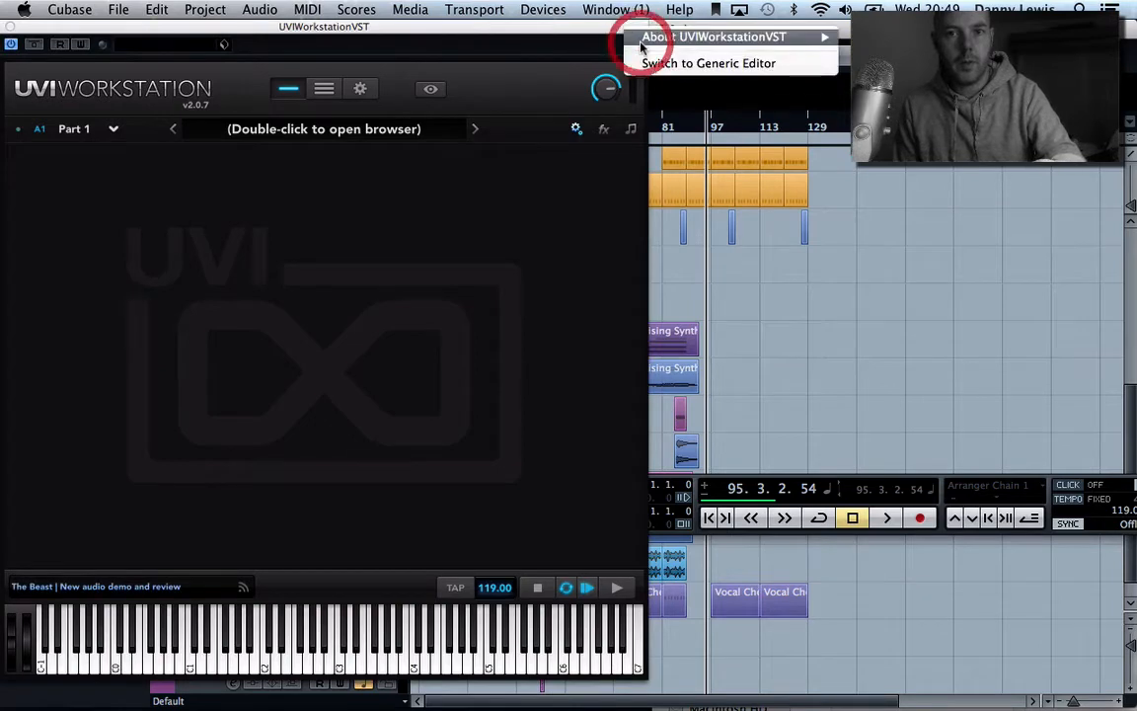
click(511, 47)
right_click(511, 47)
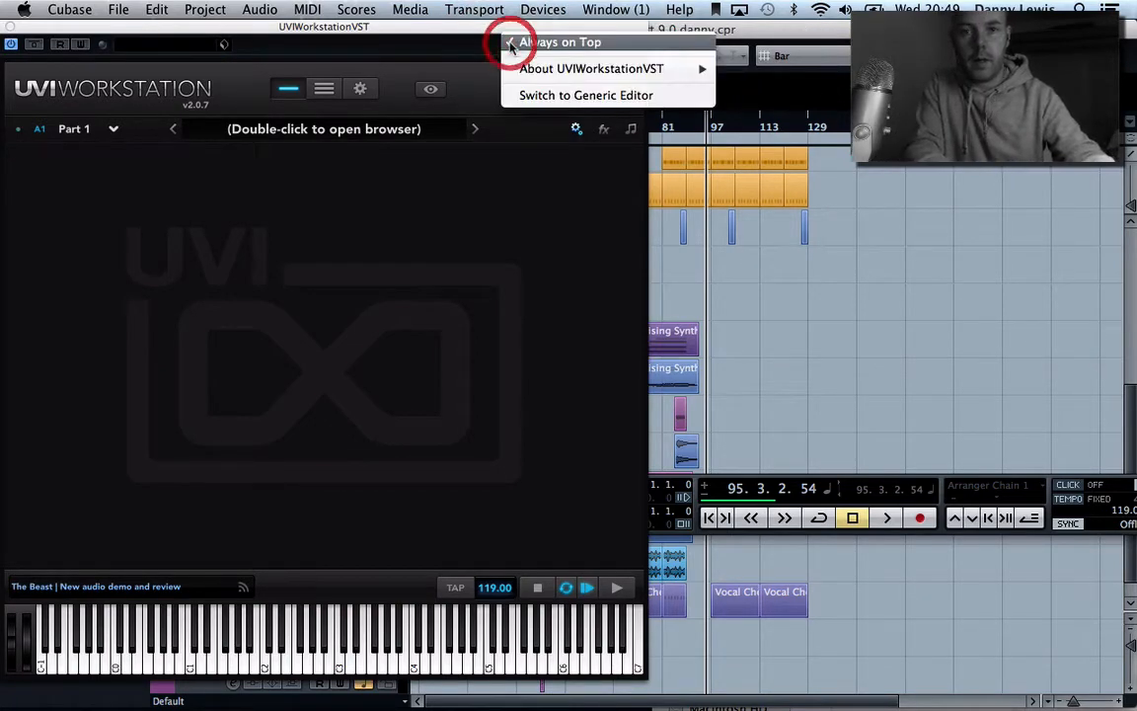
click(394, 45)
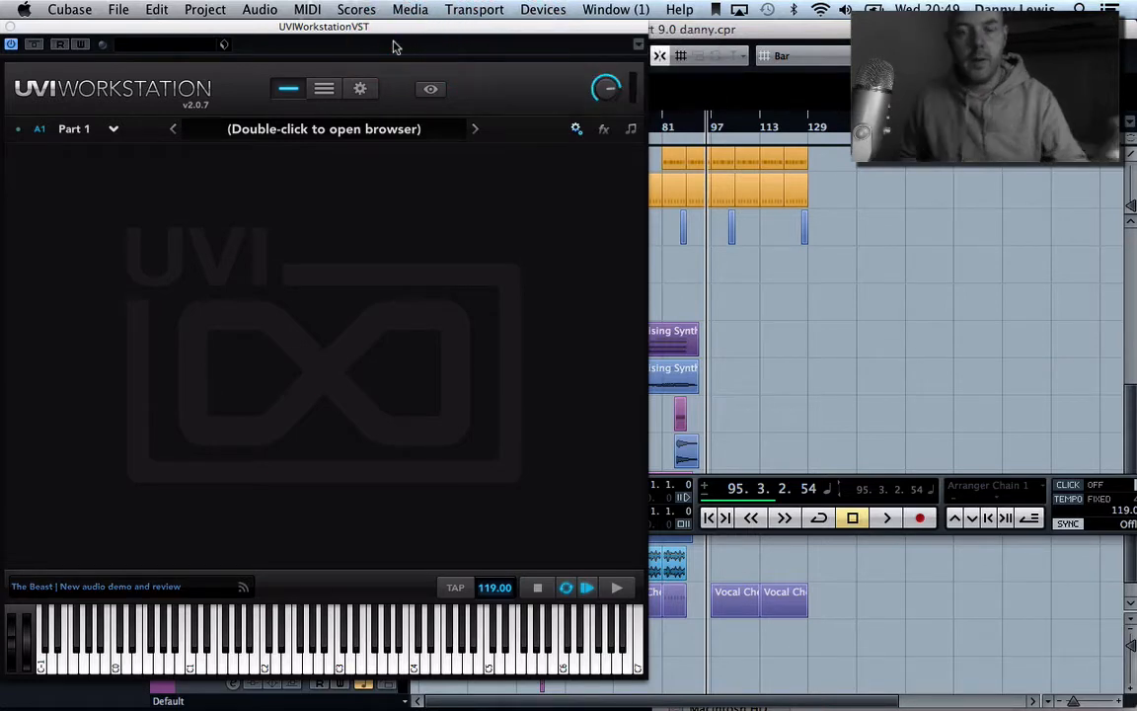
key(super+Tab)
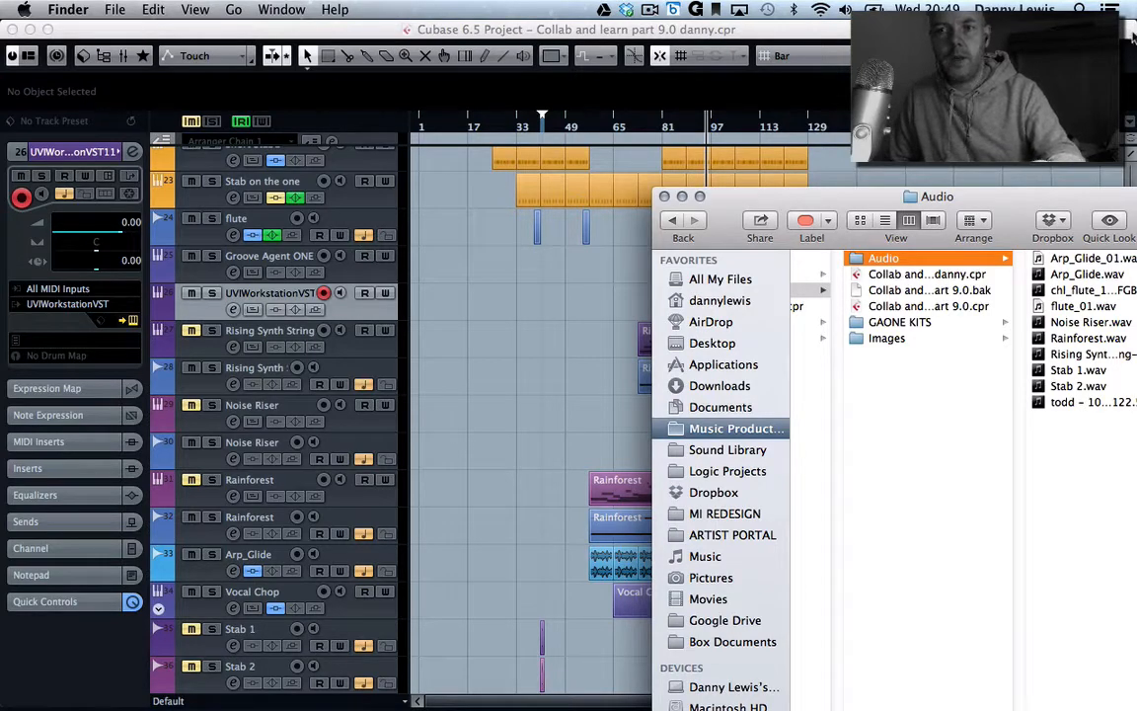
Step: Shift the Cubase project window aside and reposition the Finder window so the Audio folder's files are reachable beside the instrument editor
drag(1118, 28, 693, 61)
click(805, 112)
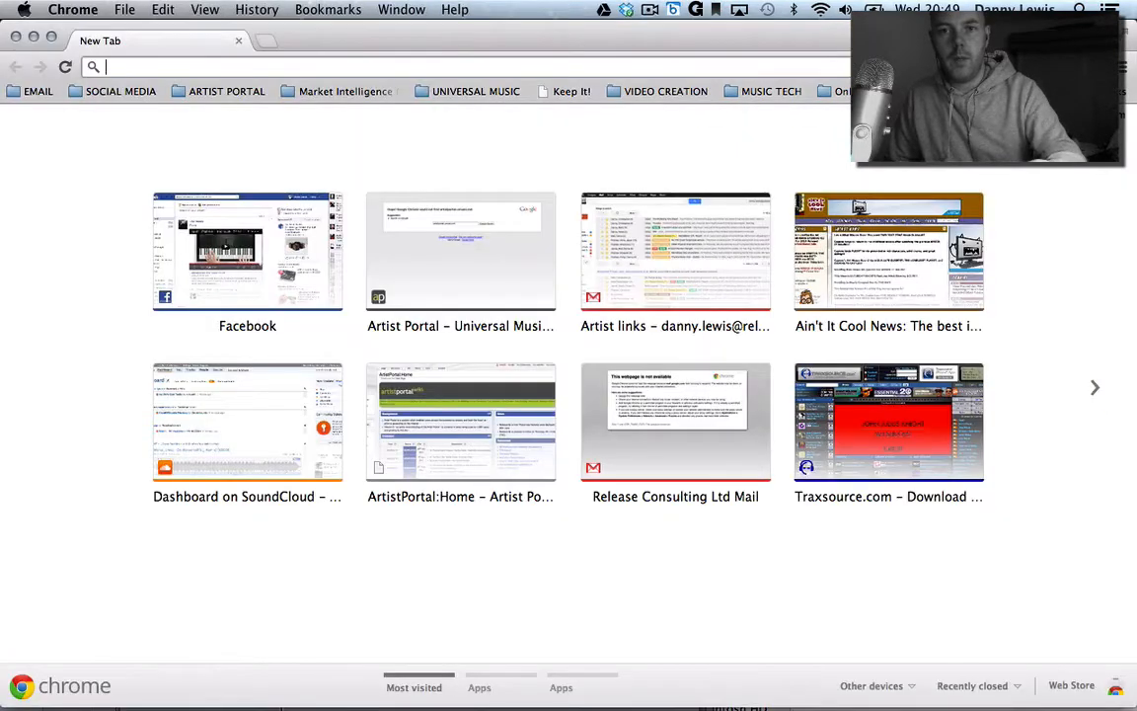
key(super+Tab)
key(super+Tab)
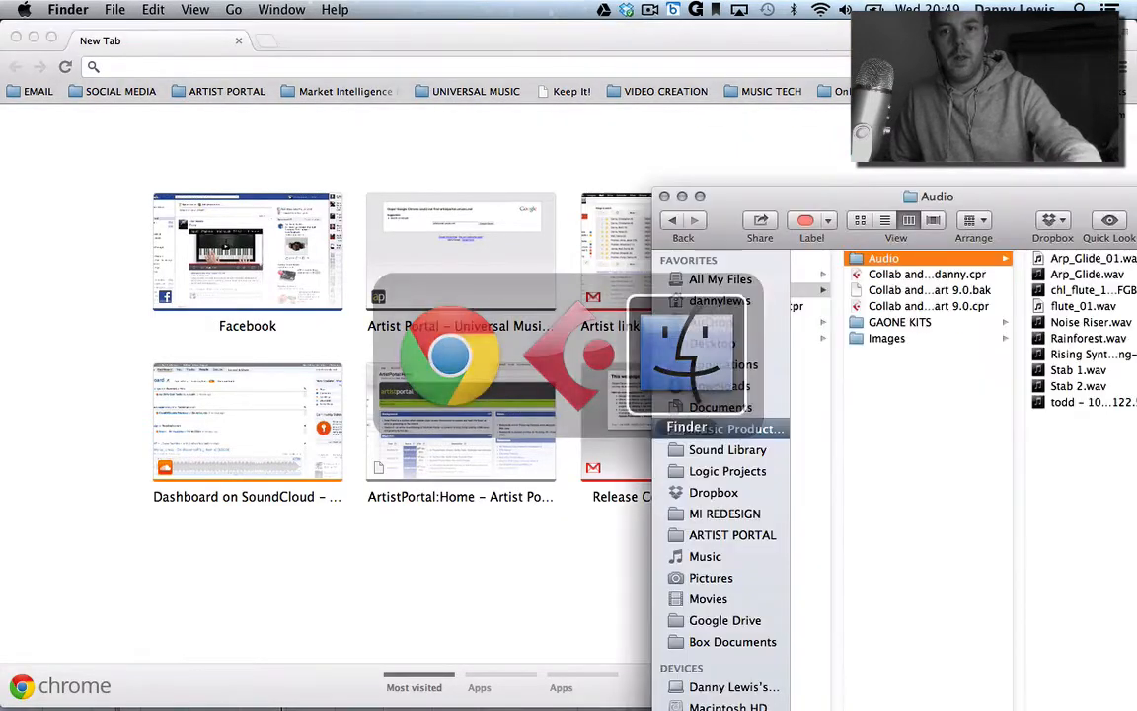
click(16, 37)
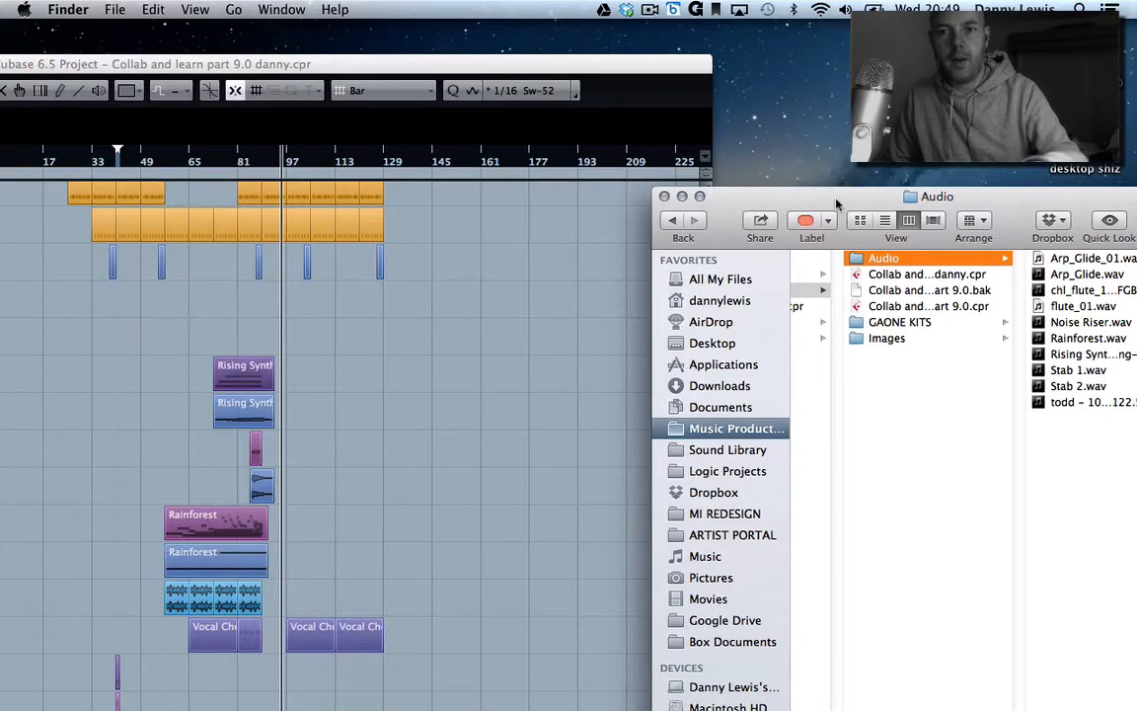
drag(836, 204, 759, 52)
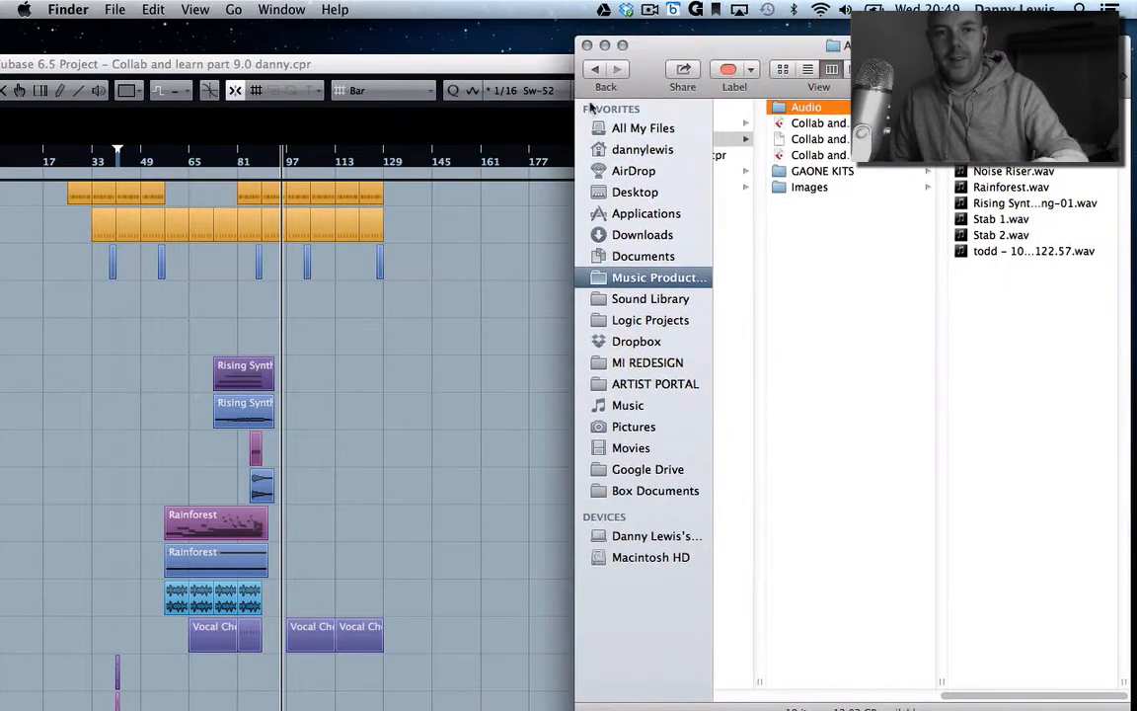
Step: Switch back to Cubase and load Stab 1.wav from the Audio folder into Part 1 of UVIWorkstationVST
click(94, 64)
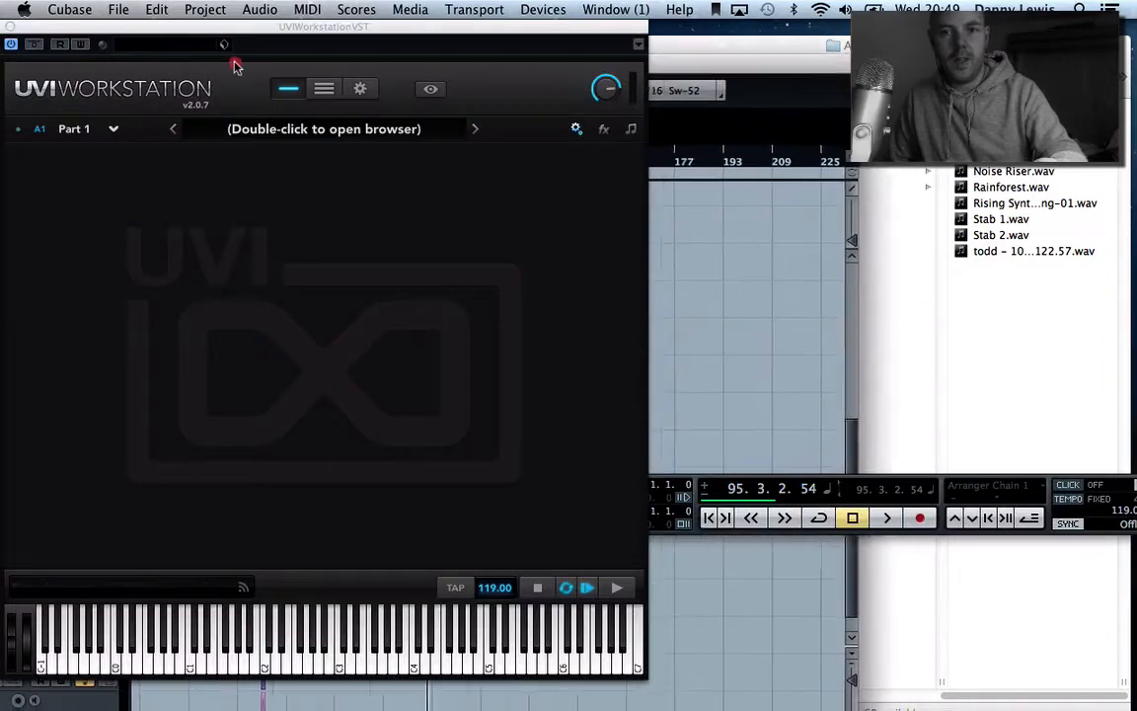
click(225, 51)
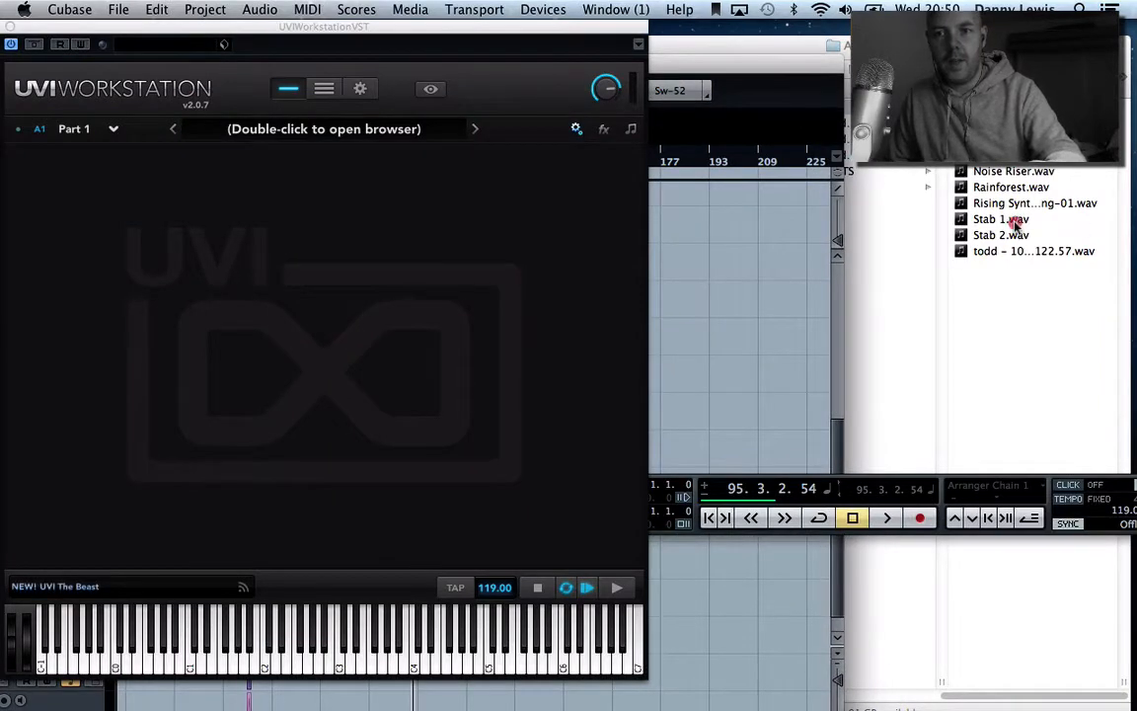
drag(985, 219, 431, 301)
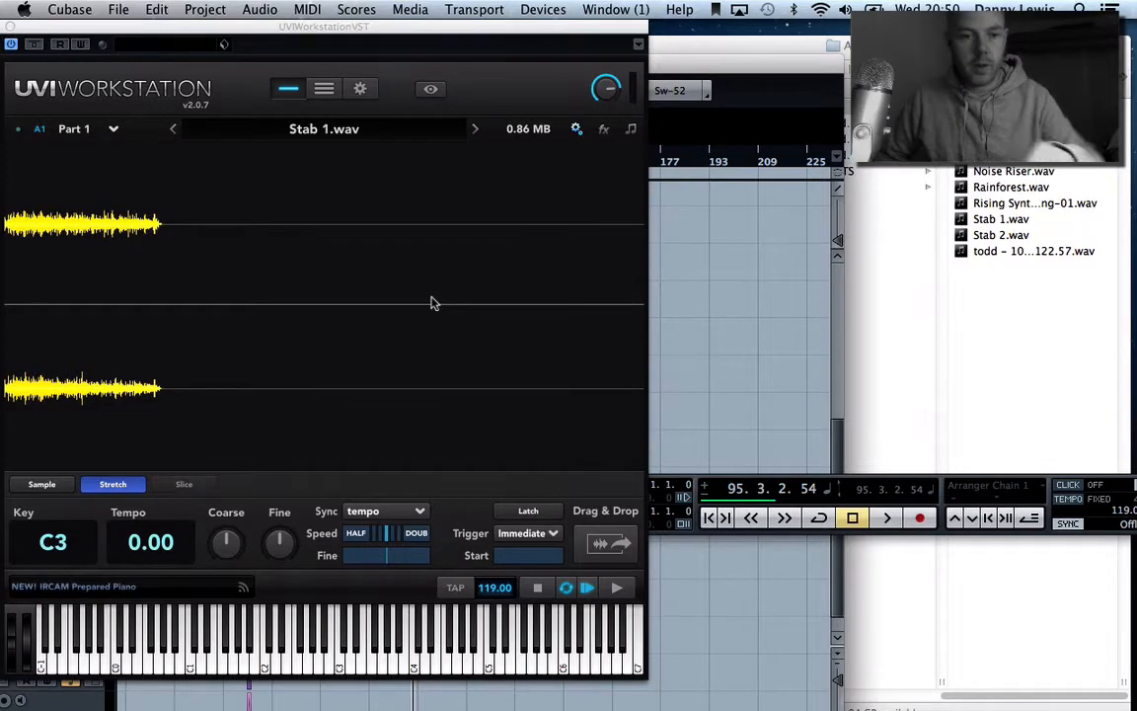
Step: Compare the Sample and Stretch playback modes on Stab 1.wav and leave it in Sample mode
click(42, 484)
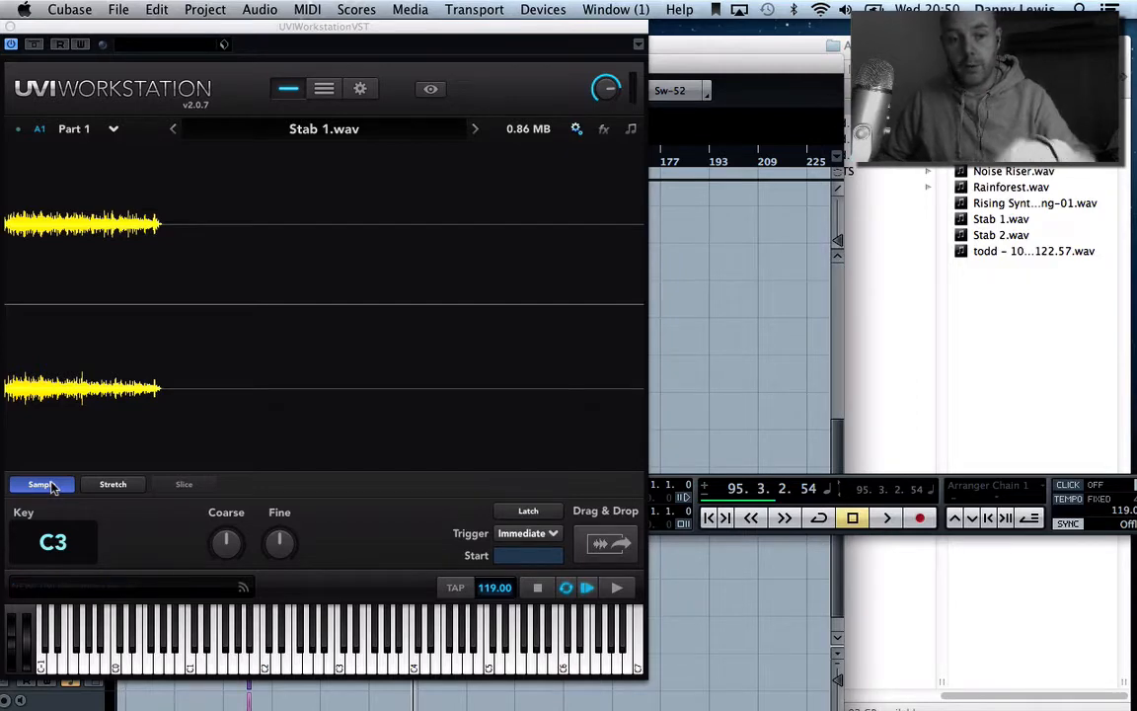
click(102, 483)
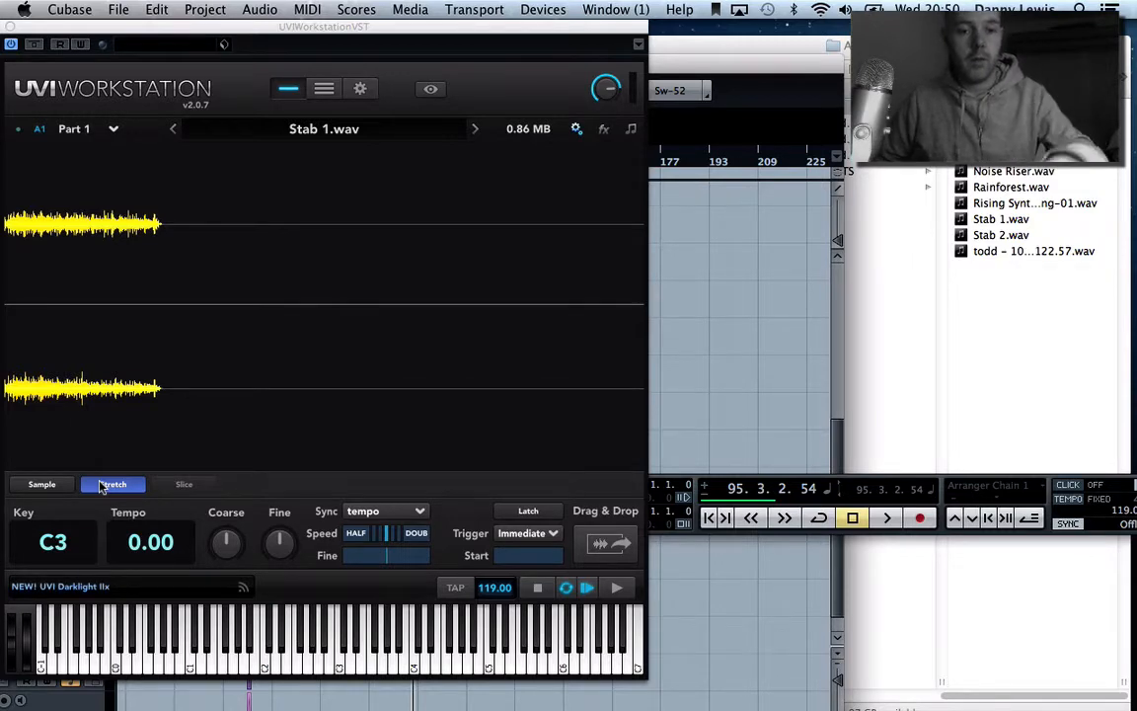
click(41, 485)
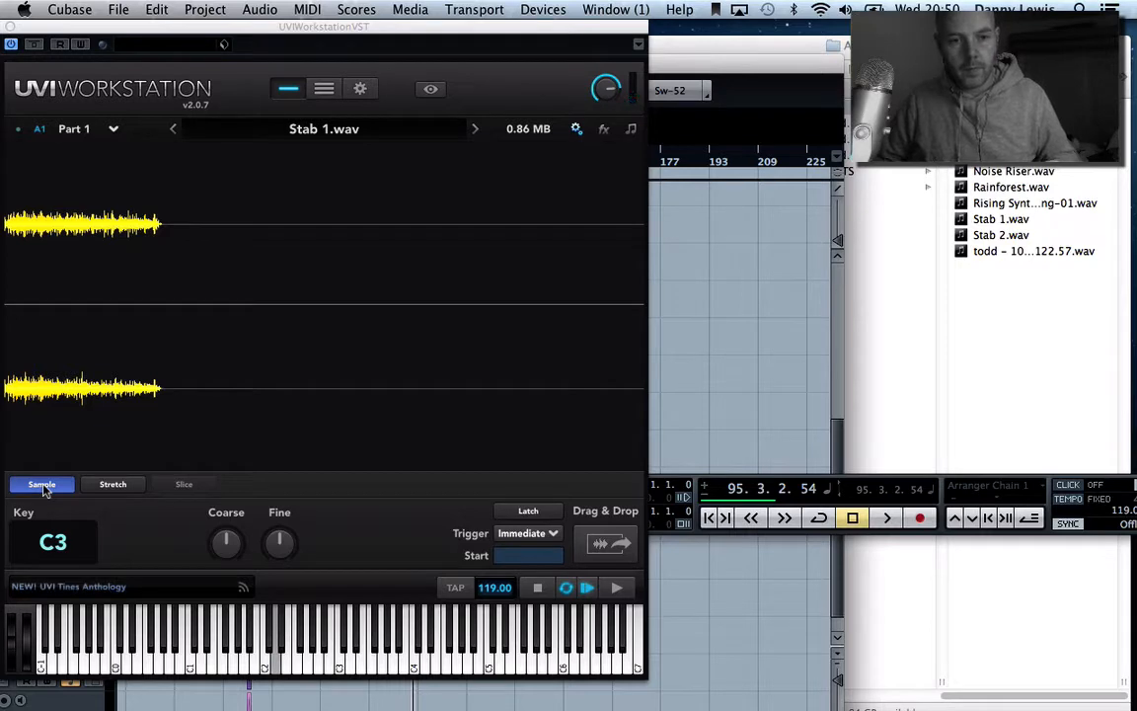
click(105, 484)
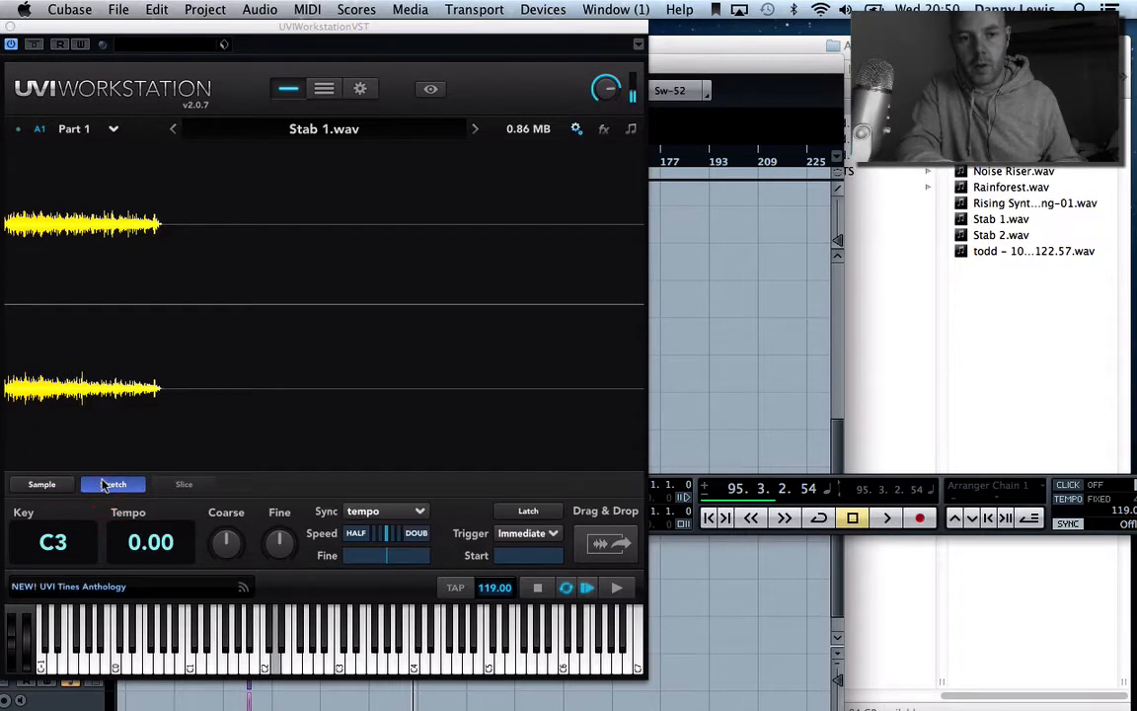
click(61, 484)
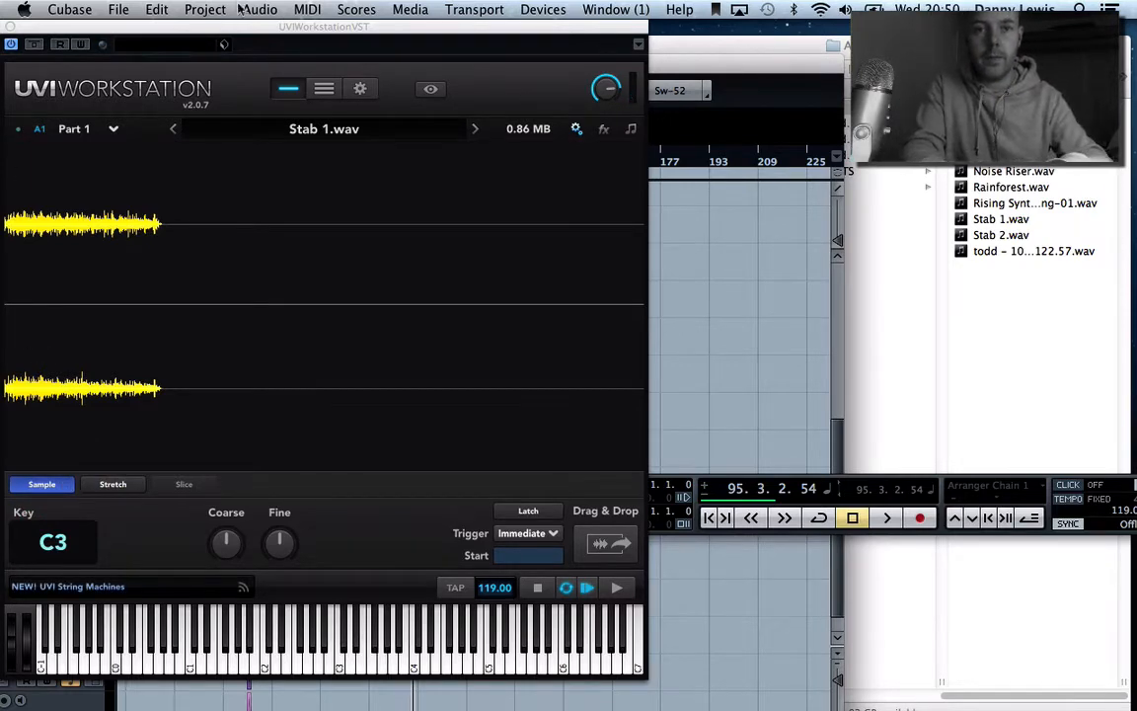
Step: Close the UVIWorkstationVST editor and move the project window back up to show the whole track list
drag(261, 27, 729, 34)
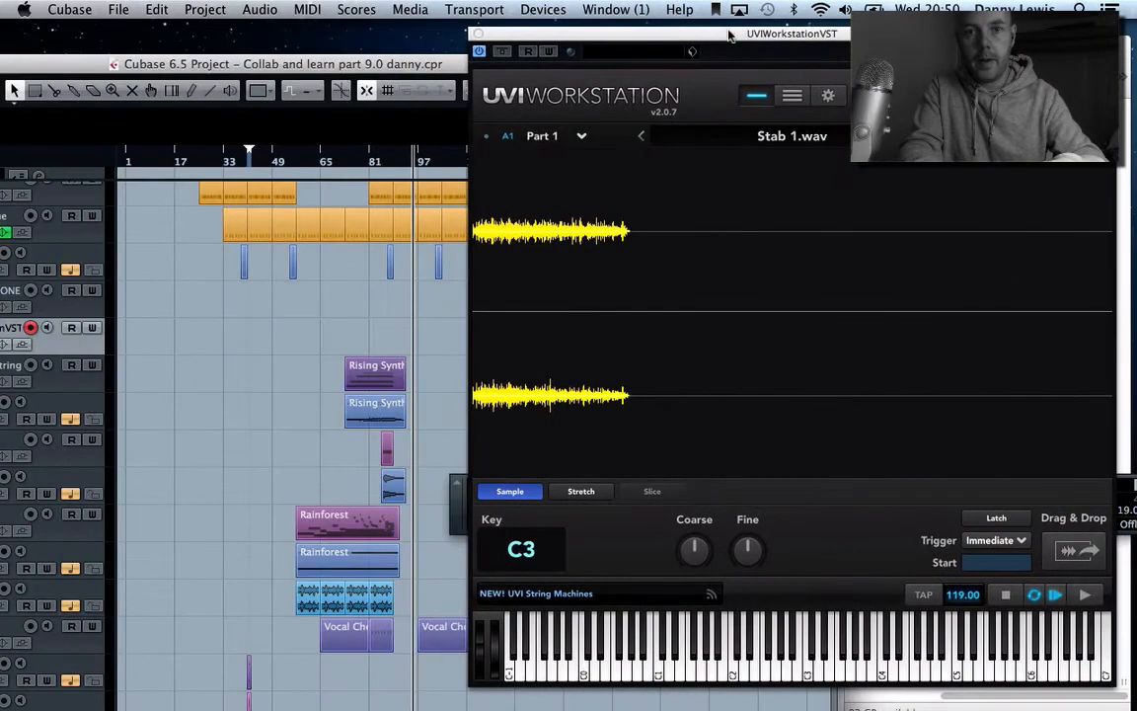
click(478, 35)
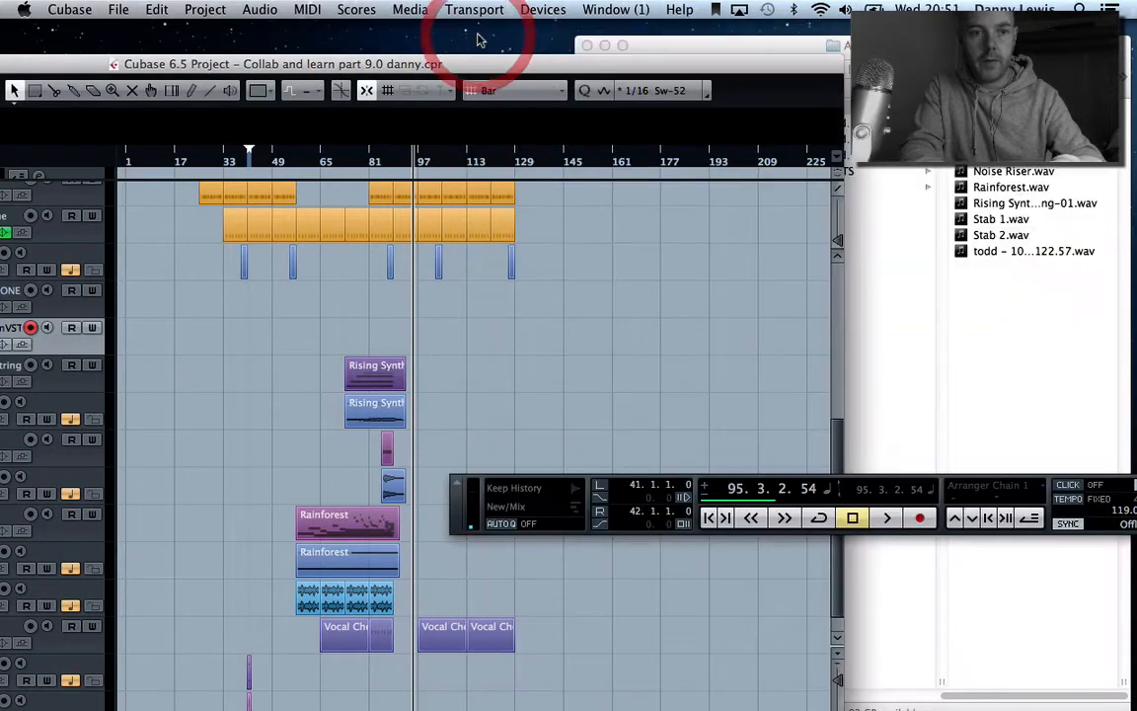
drag(286, 71, 389, 37)
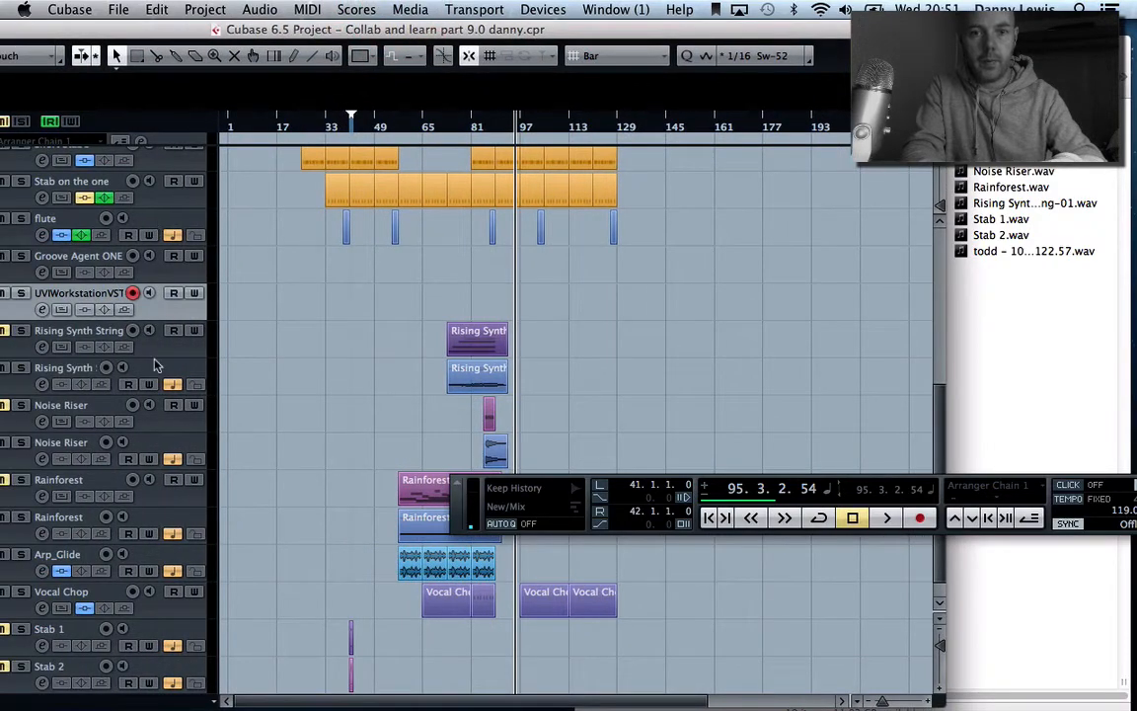
Step: Add one more instrument track using UVIWorkstationVST as its instrument
click(247, 9)
mouse_move(205, 9)
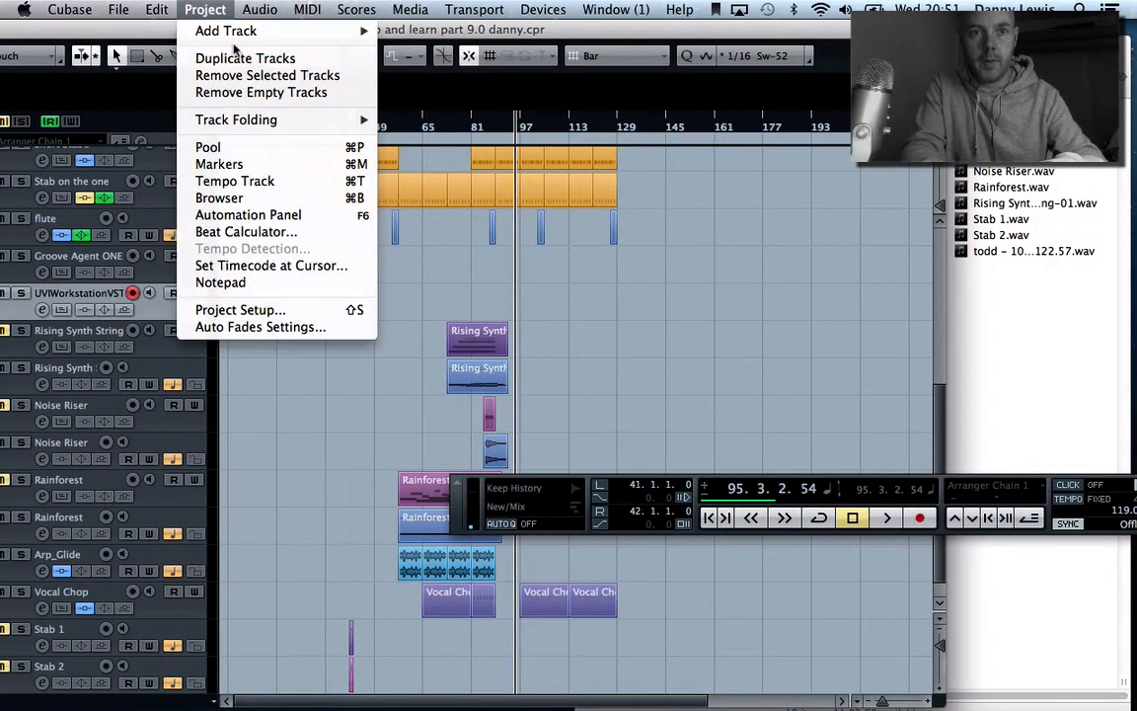
mouse_move(225, 30)
click(454, 60)
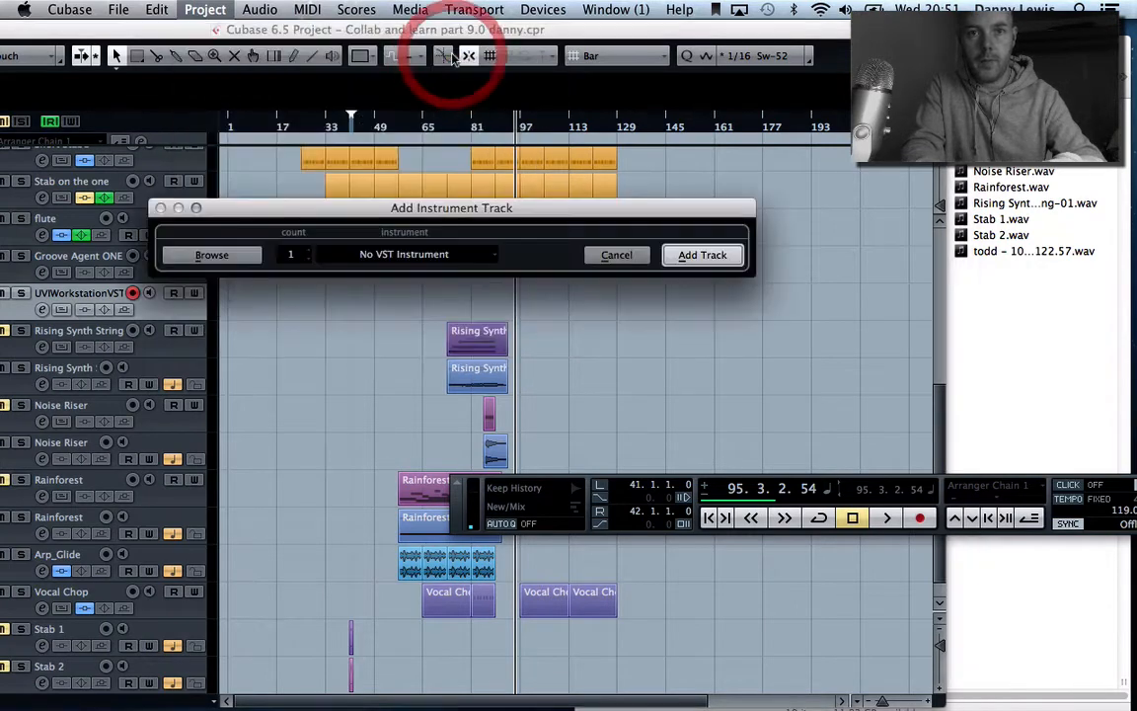
click(400, 256)
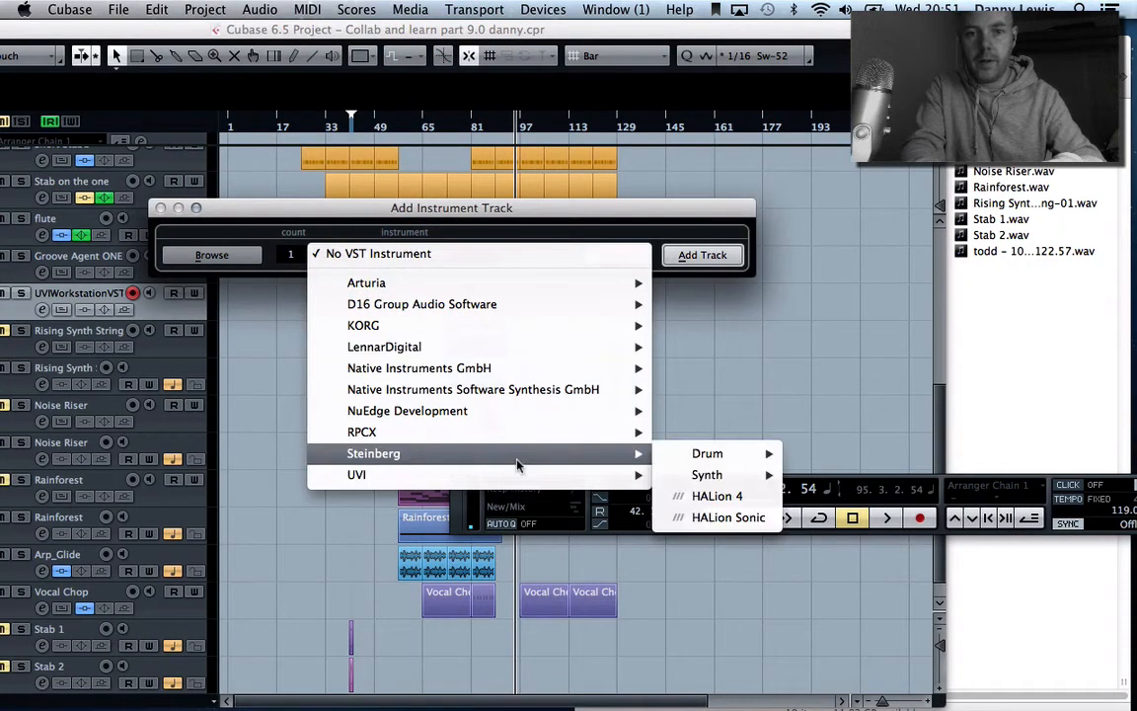
mouse_move(552, 475)
click(747, 477)
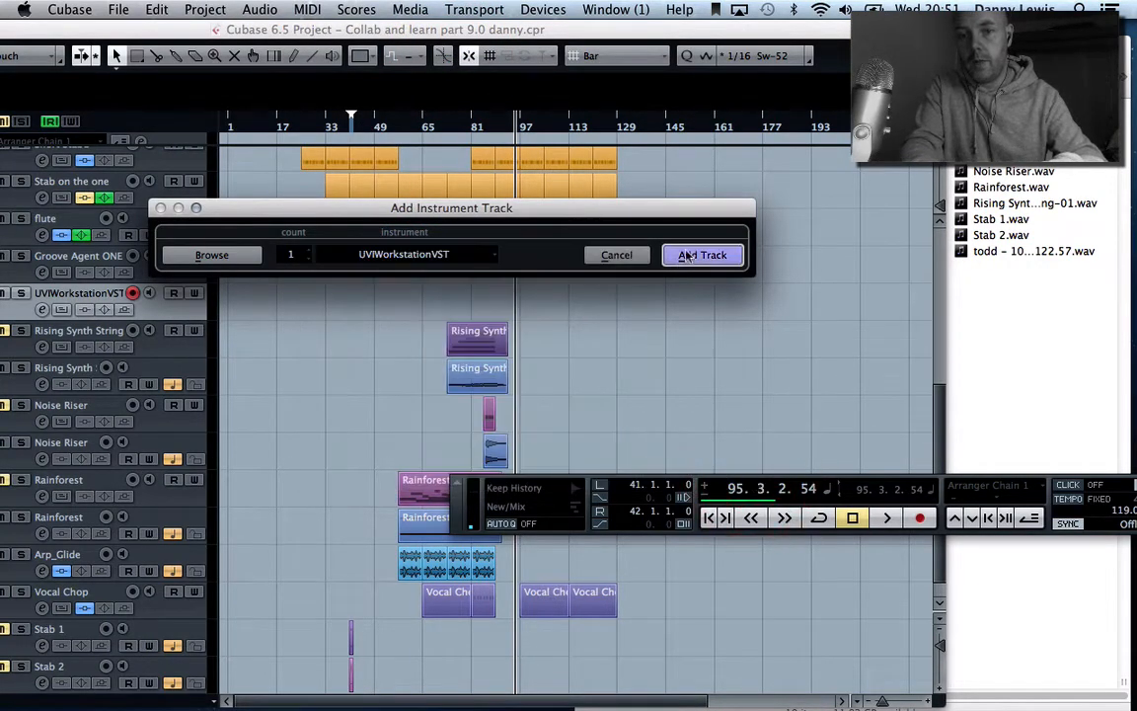
click(691, 254)
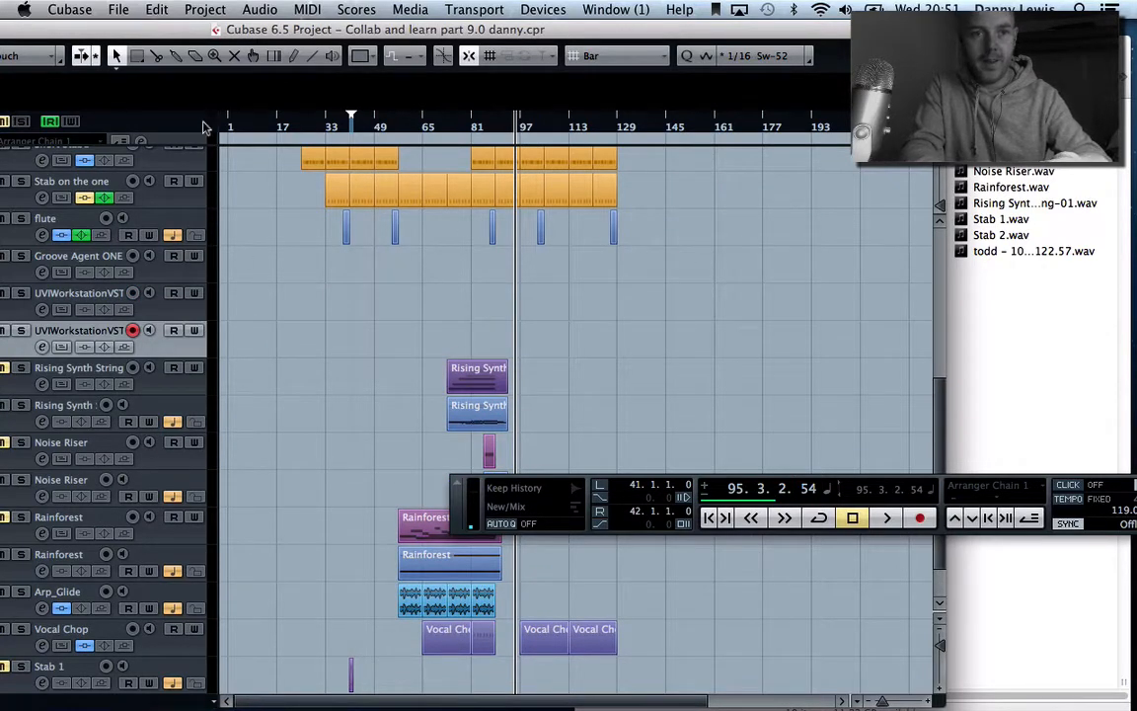
Step: Open the new track's UVIWorkstationVST editor beside the Finder window and load Stab 2.wav from the Audio folder into Part 1
drag(245, 28, 276, 29)
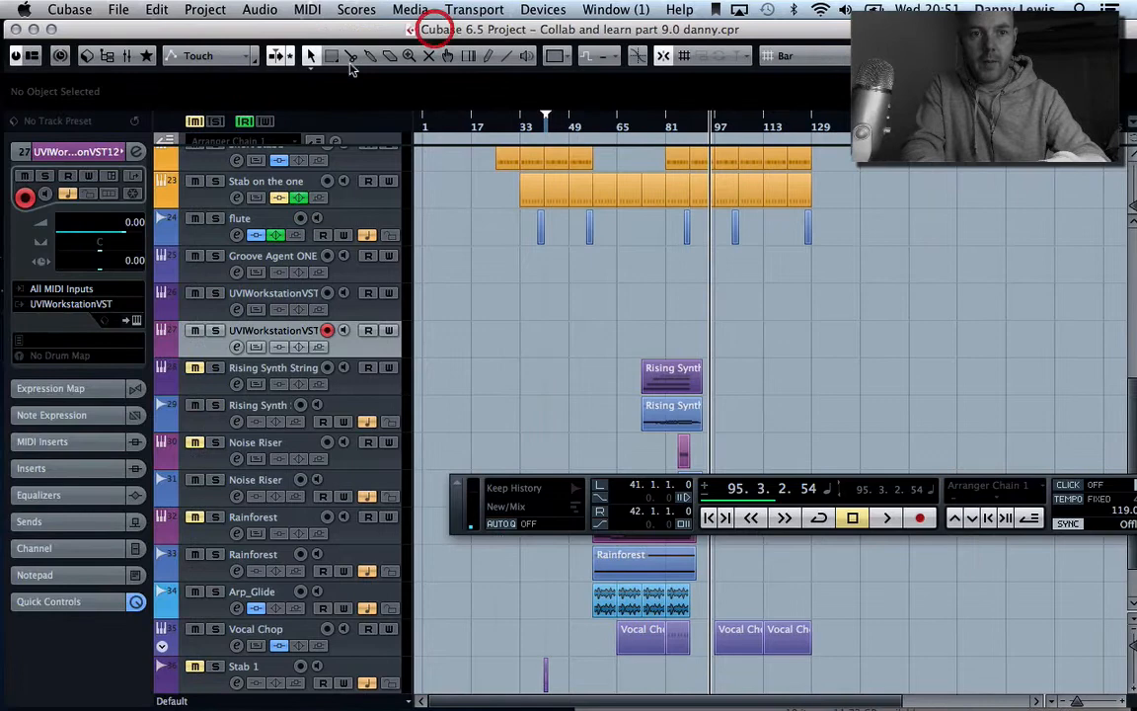
click(128, 320)
drag(772, 32, 230, 179)
drag(596, 30, 667, 76)
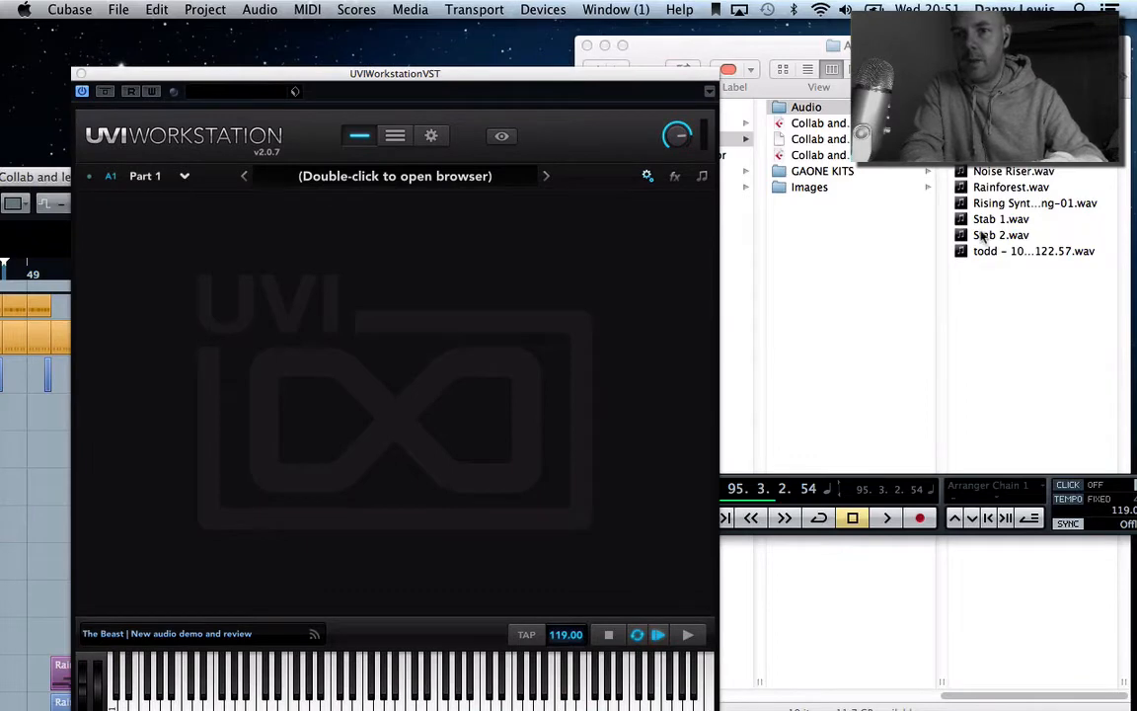
drag(982, 234, 313, 274)
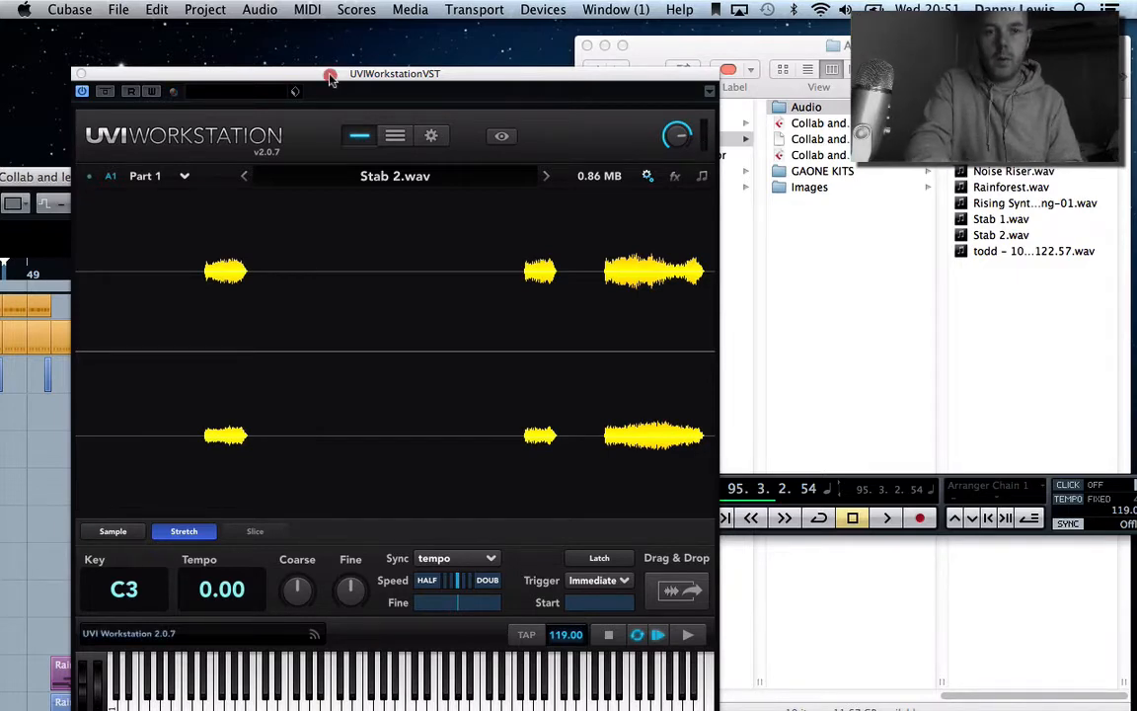
drag(331, 77, 355, 54)
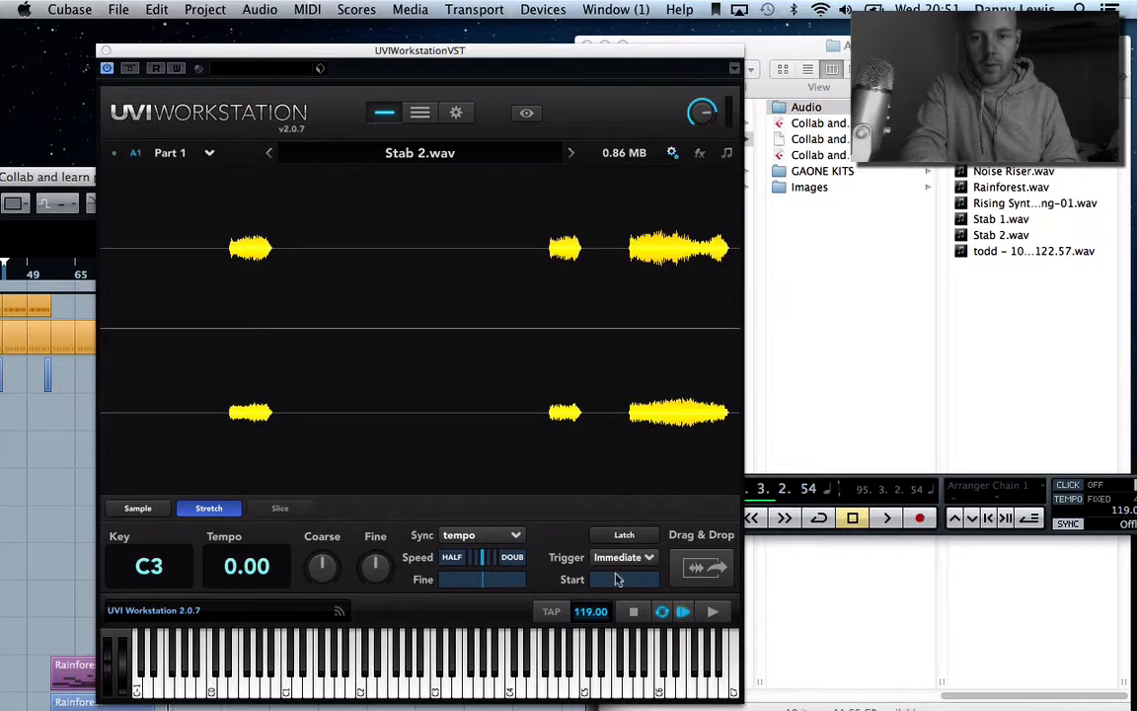
Step: Try the sample start of Stab 2.wav at 86.25% in Stretch mode
mouse_move(616, 580)
mouse_down()
mouse_move(589, 583)
mouse_move(605, 590)
mouse_up()
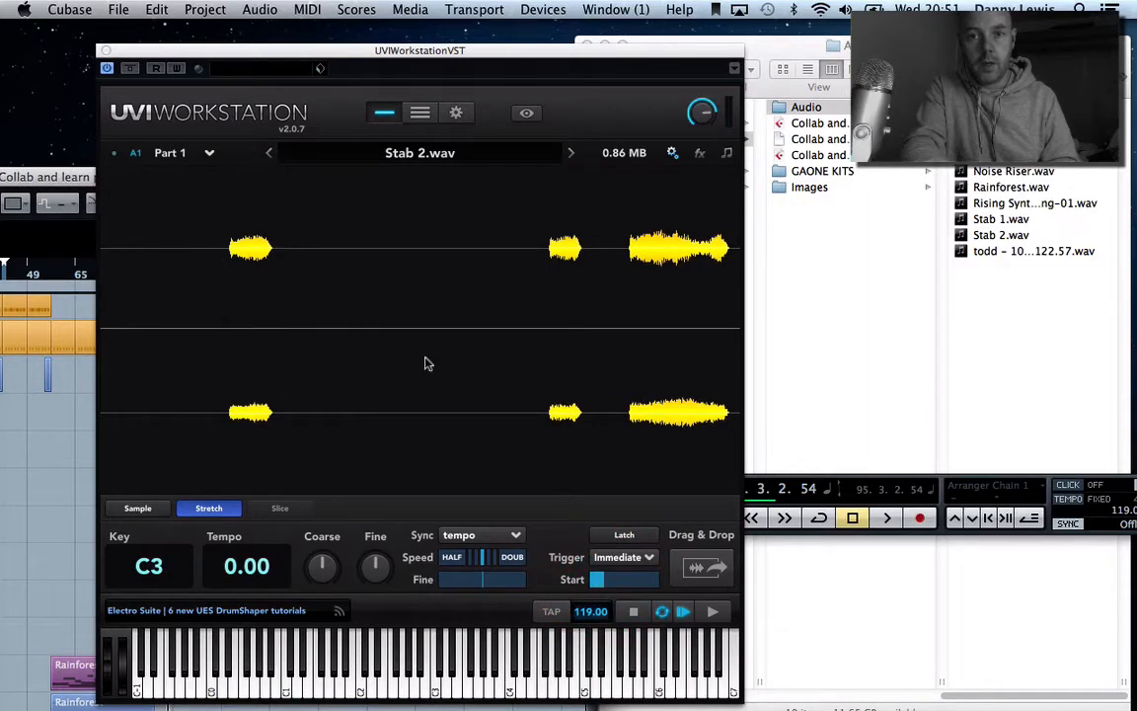
mouse_move(610, 580)
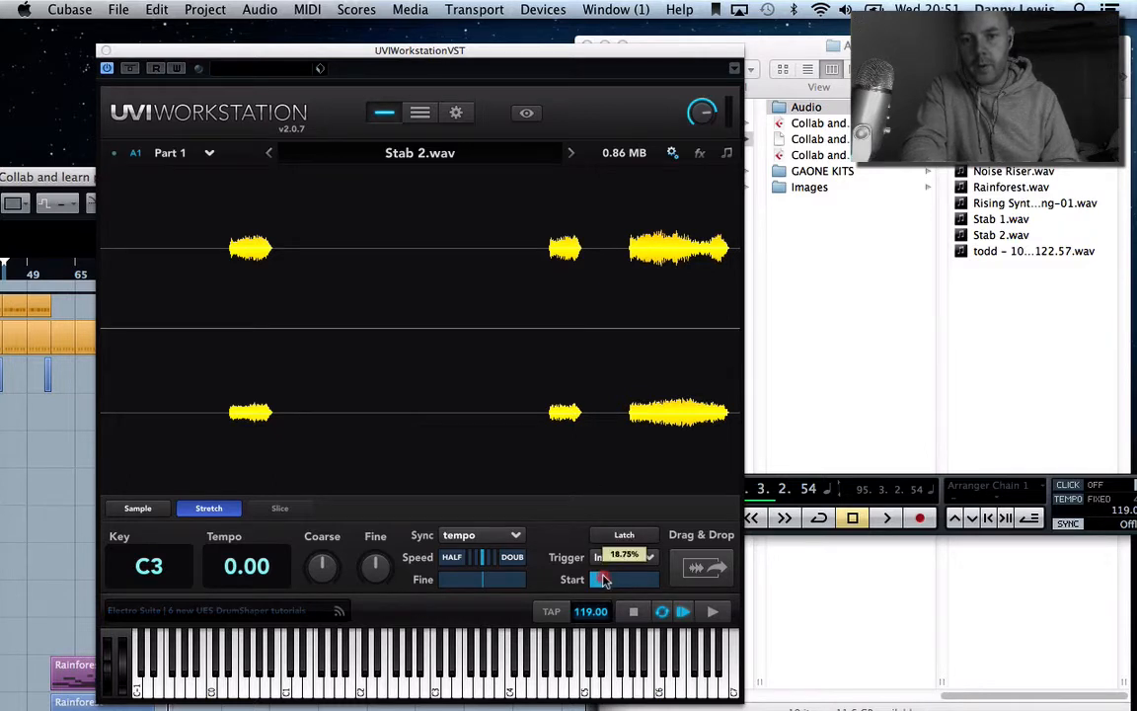
drag(604, 580, 650, 584)
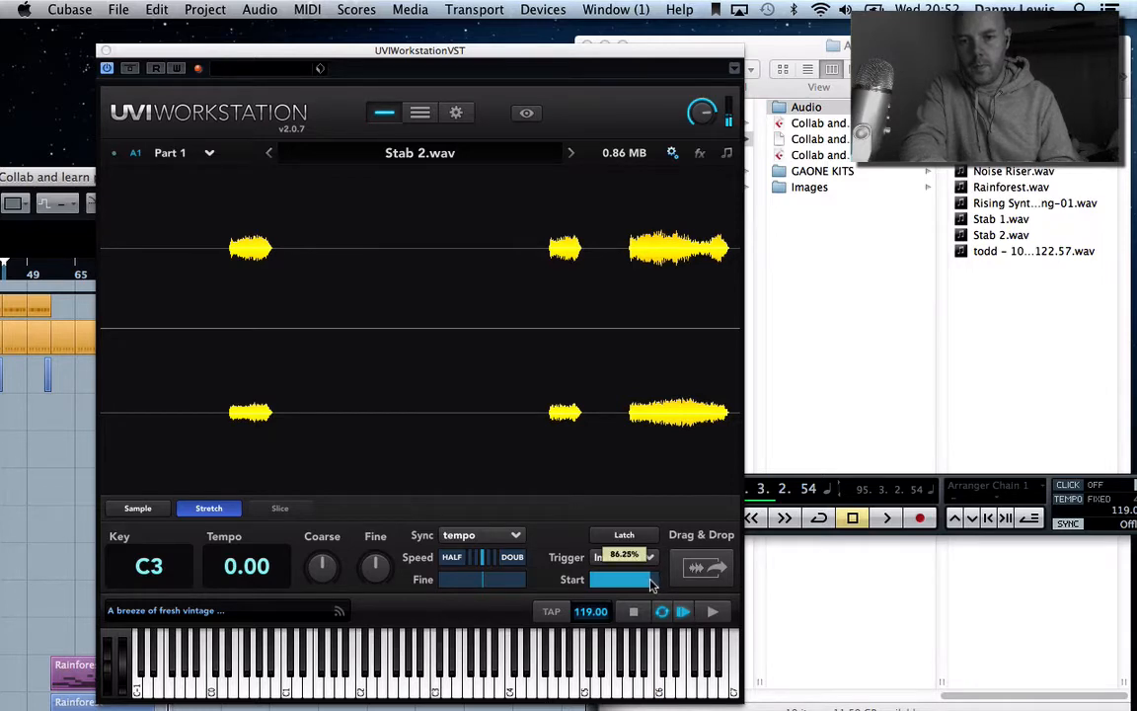
click(651, 585)
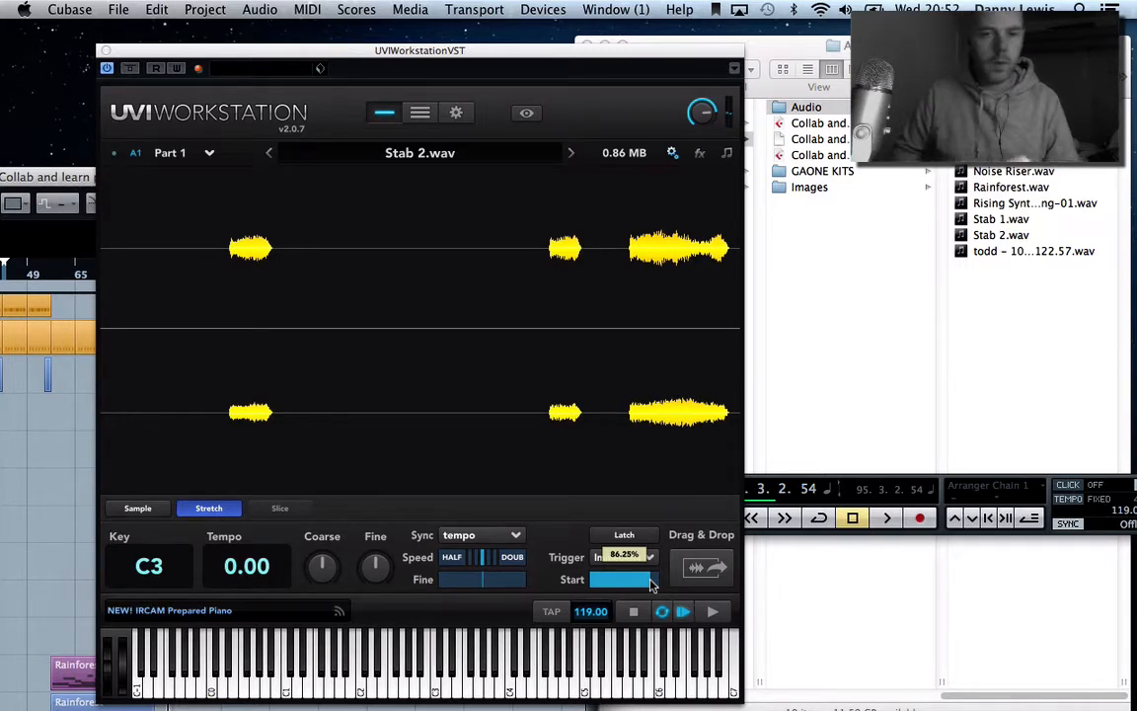
Step: Switch Stab 2.wav to Sample playback mode and set its start to 82.50%
click(138, 507)
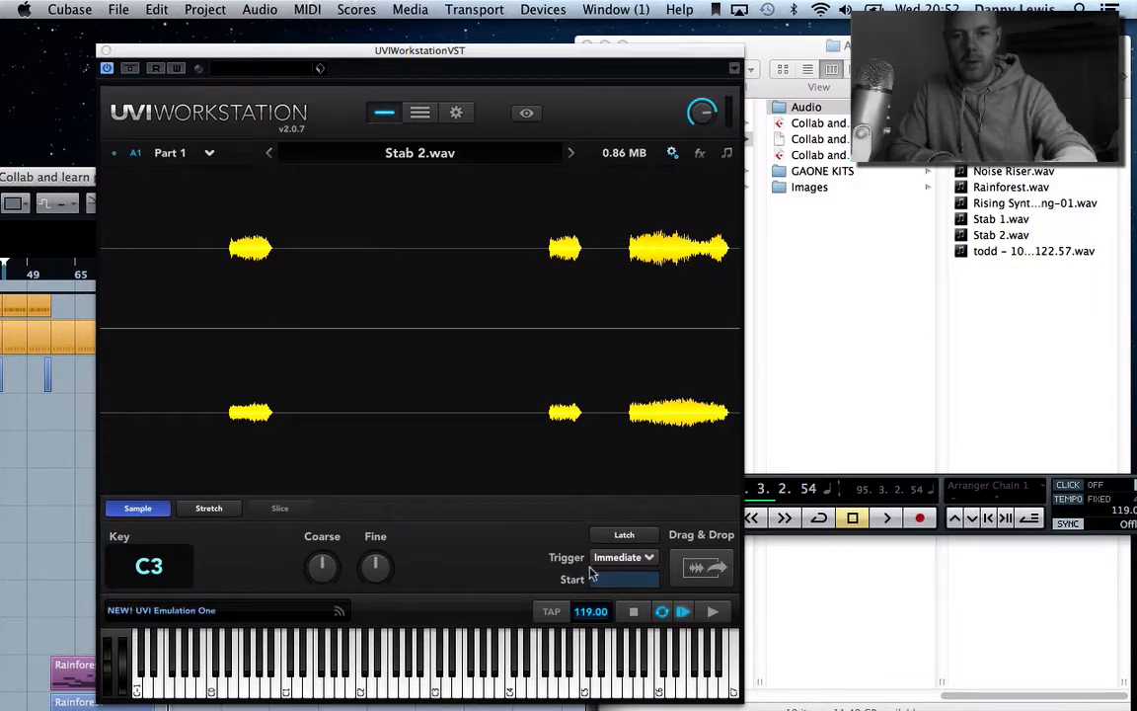
drag(604, 576, 648, 571)
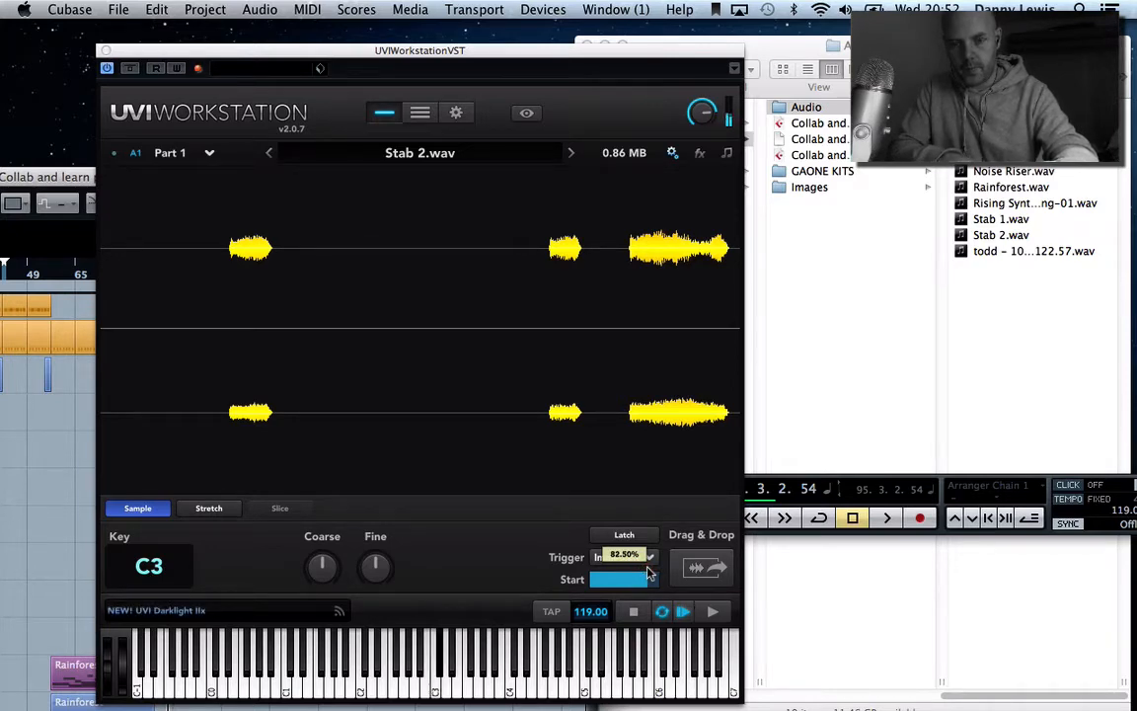
drag(649, 569, 648, 569)
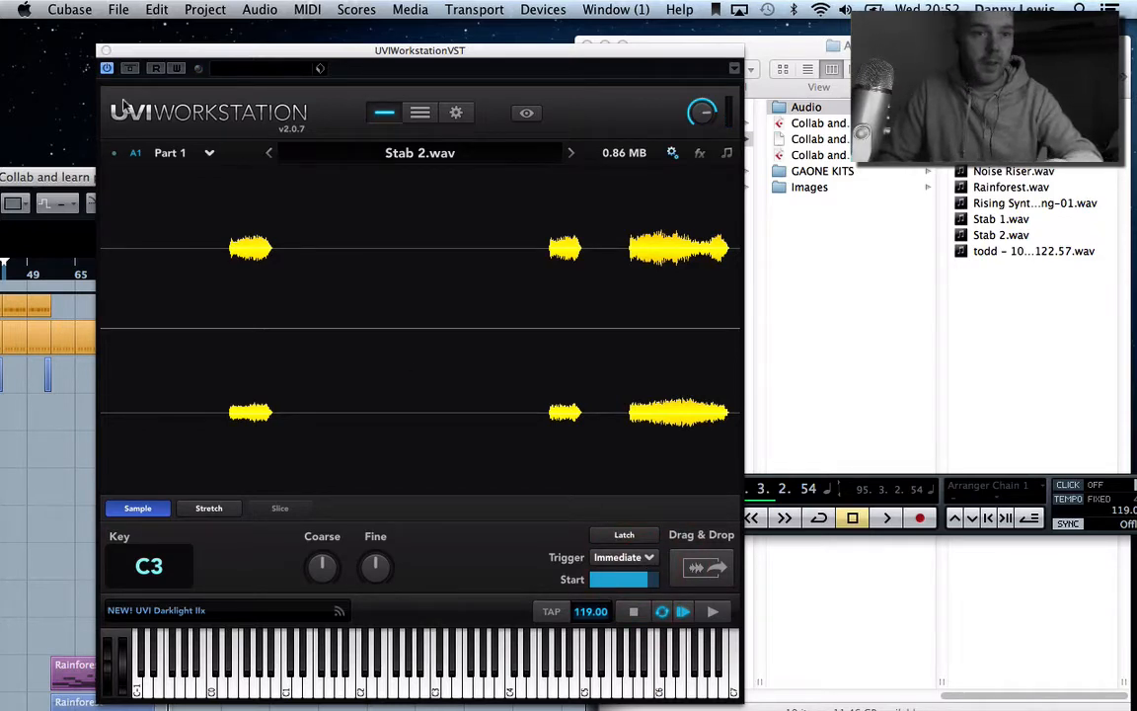
Step: Close the UVIWorkstationVST editor and move the project window back up to show the full track list
click(106, 51)
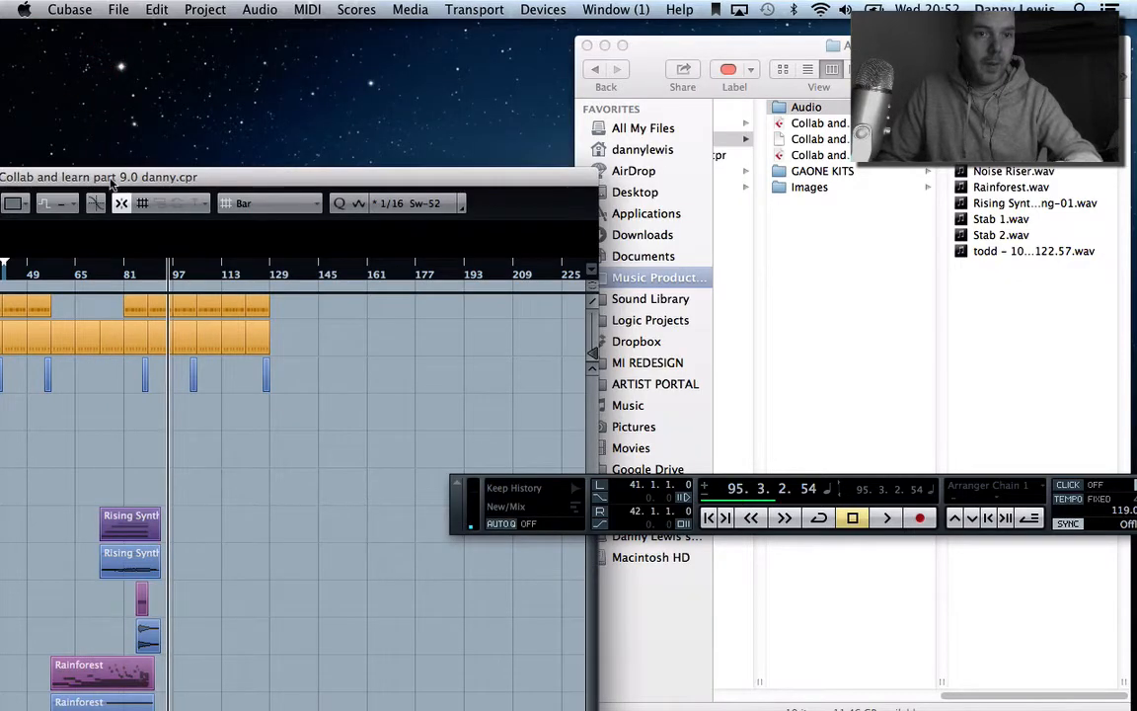
drag(111, 182, 663, 29)
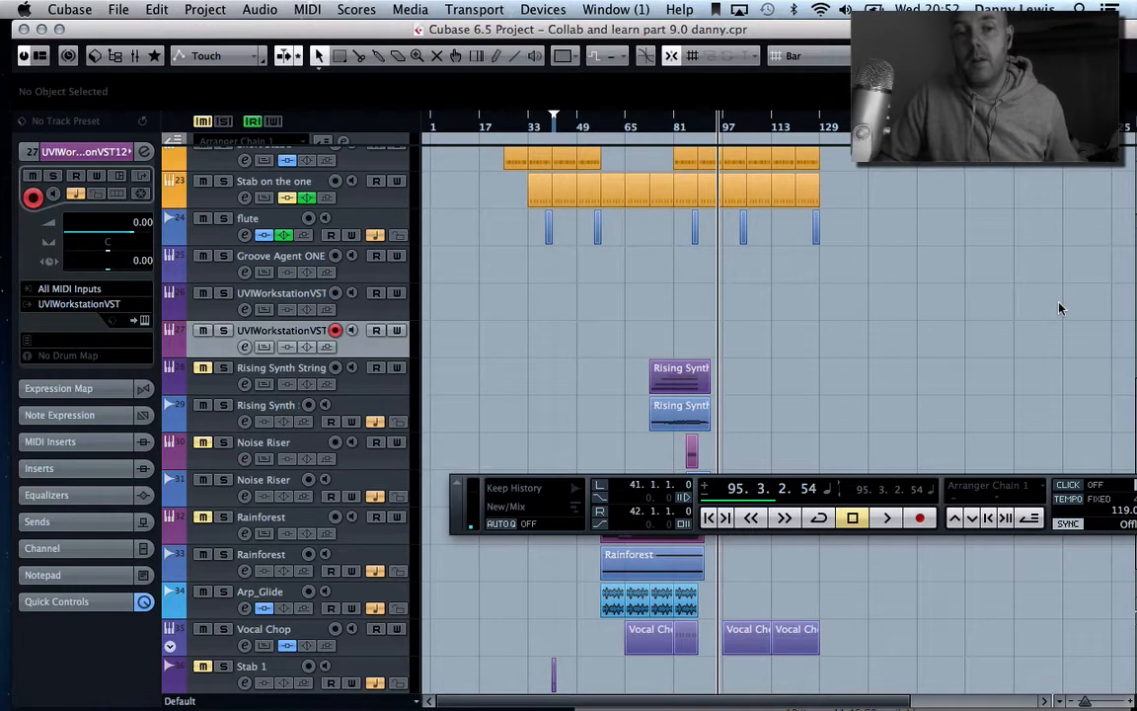
Step: Audition the arrangement from bar 81 with the locator range stretched to bar 138, and stop playback around bar 106
click(685, 158)
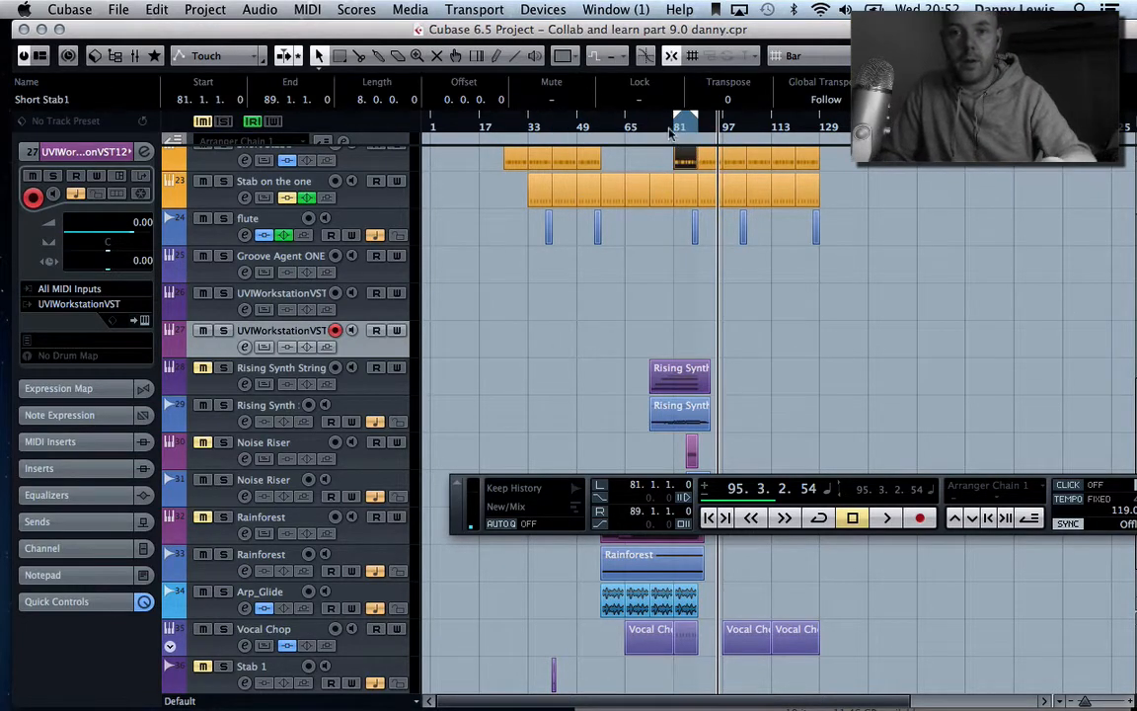
click(676, 126)
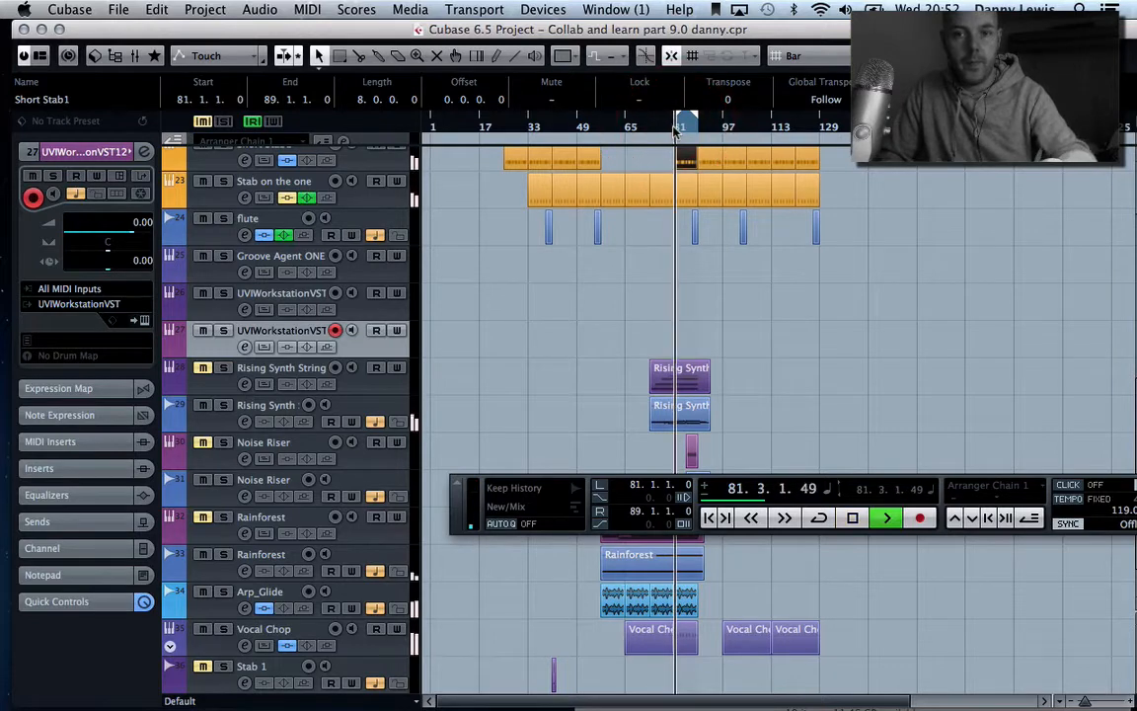
drag(697, 121, 847, 145)
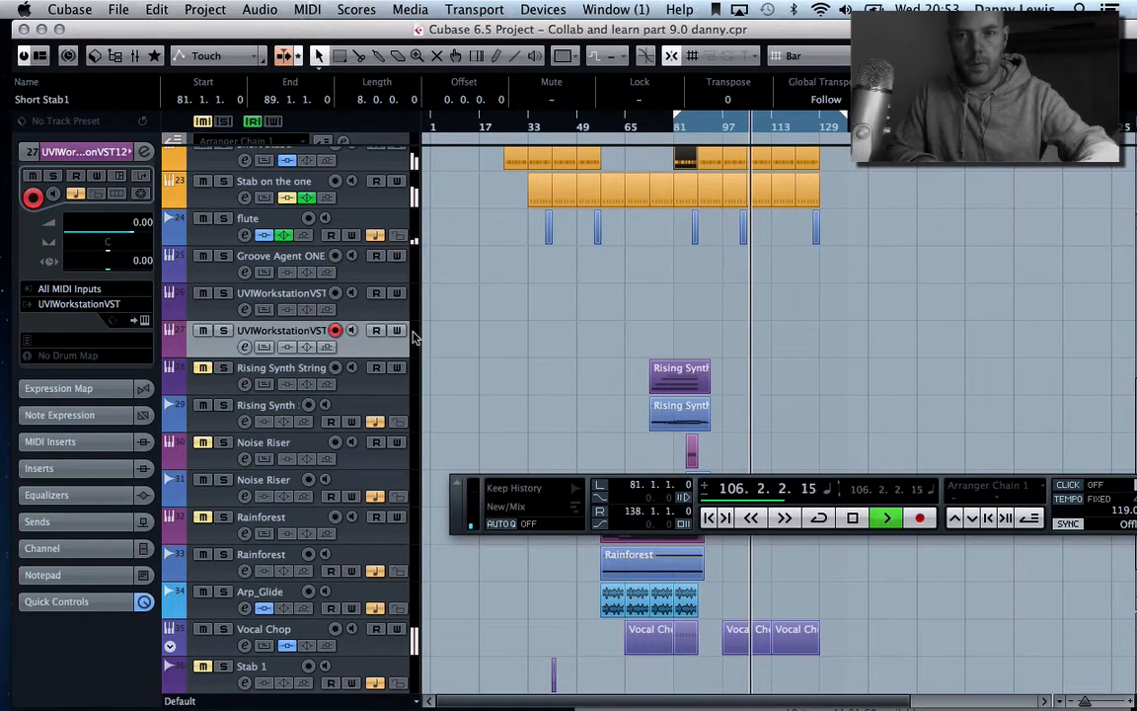
key(space)
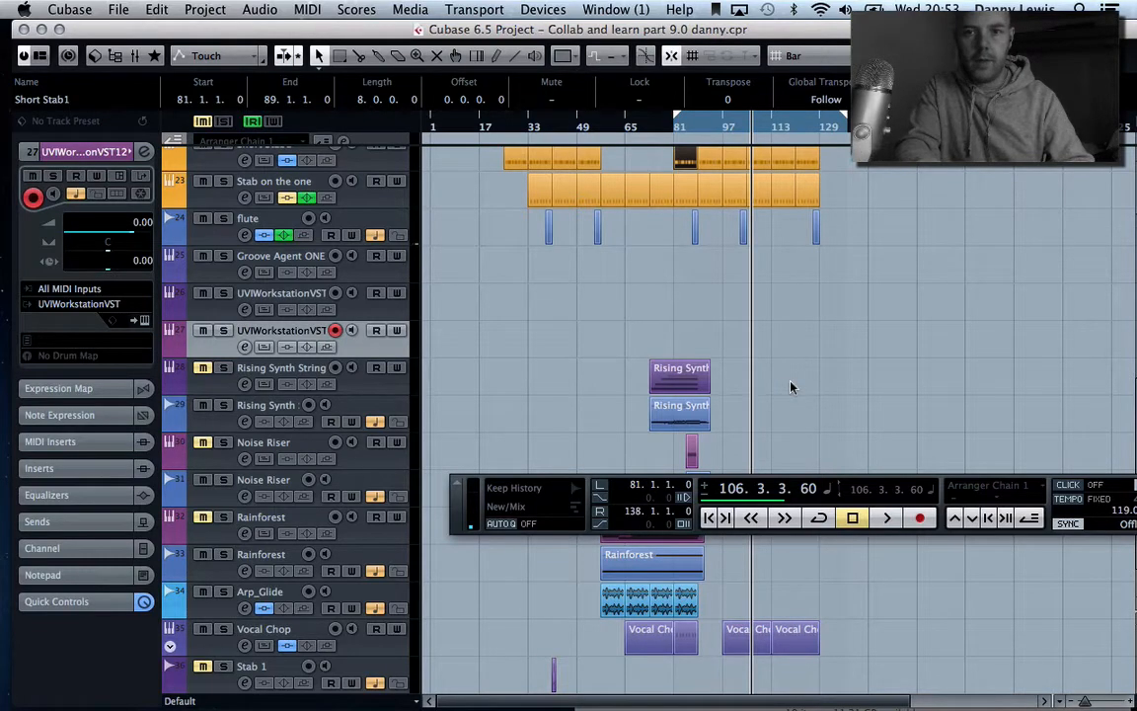
Step: Mute the Short Stab1 part at bar 105 with the Mute tool, and mute and unmute the Stab on the one part below it
scroll(790, 387, up, 6)
scroll(790, 387, down, 7)
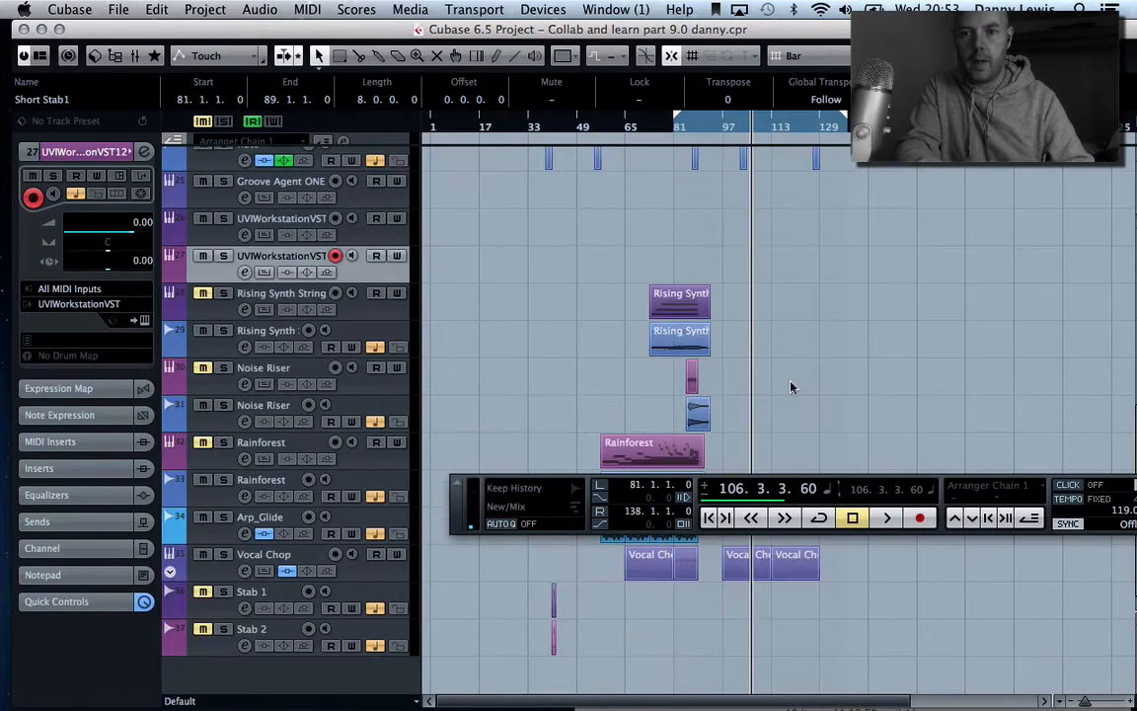
scroll(790, 387, up, 1)
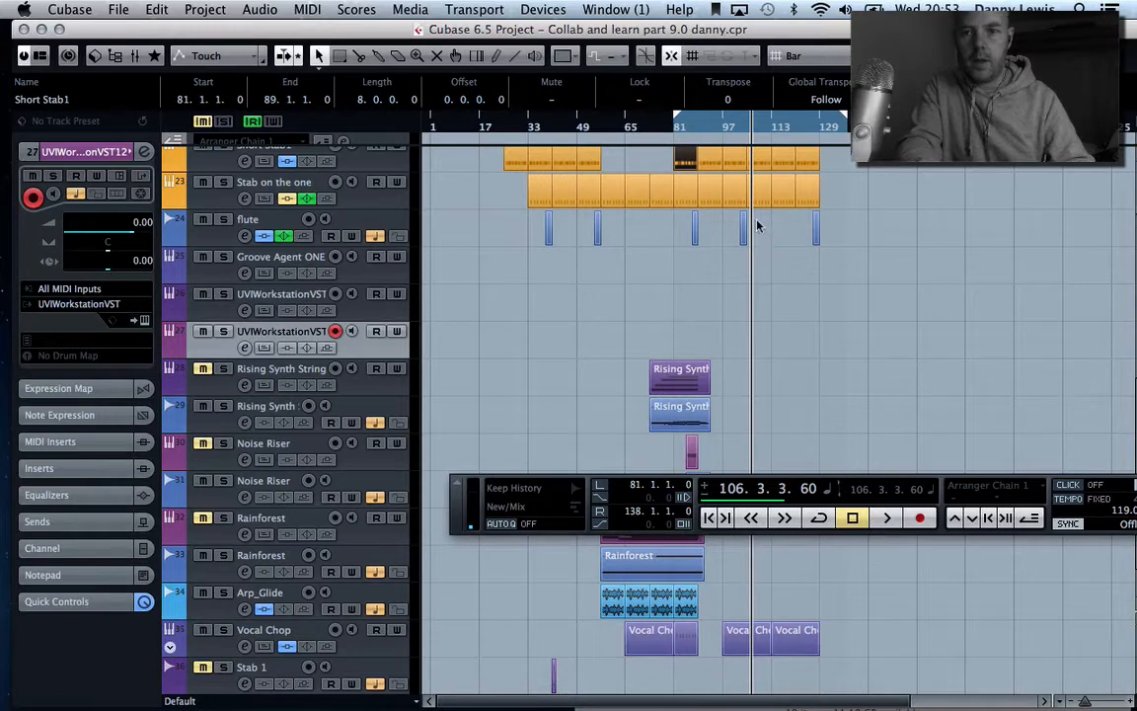
click(758, 158)
scroll(829, 231, up, 2)
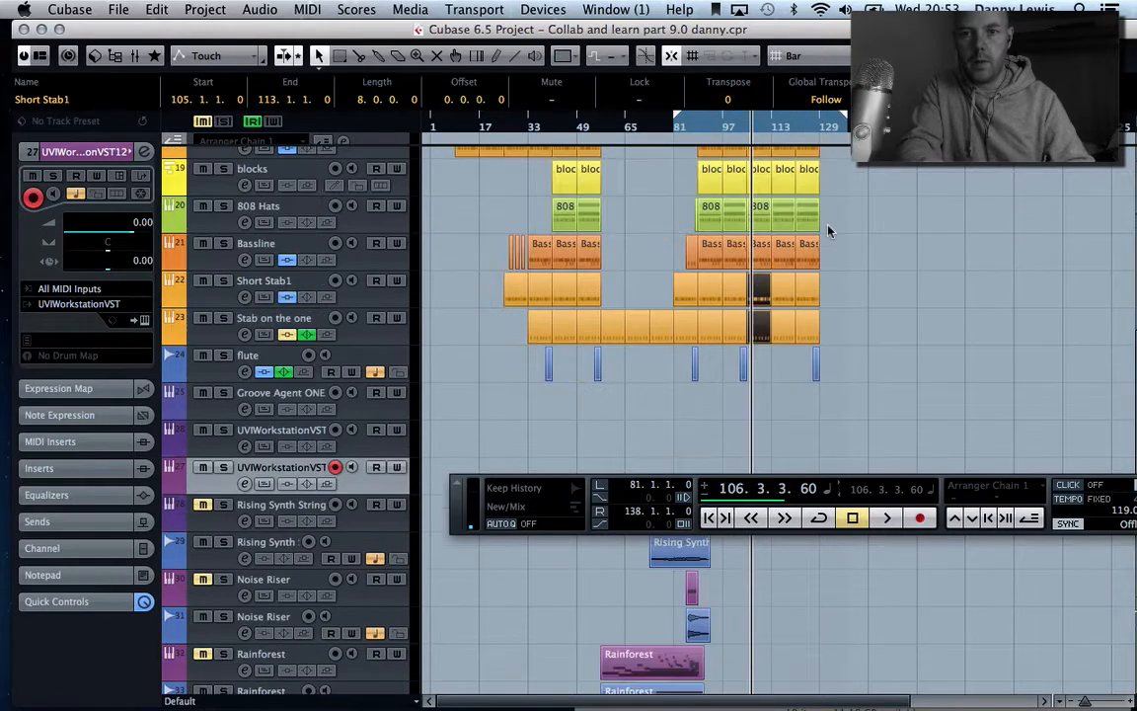
click(58, 30)
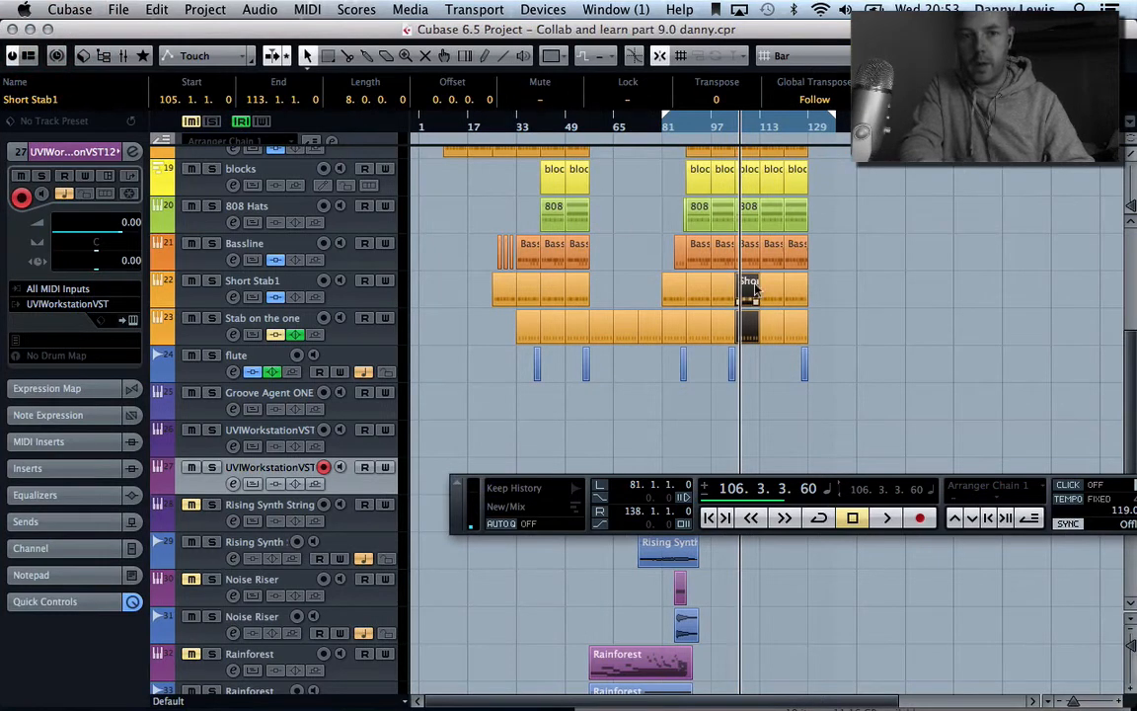
key(2)
key(3)
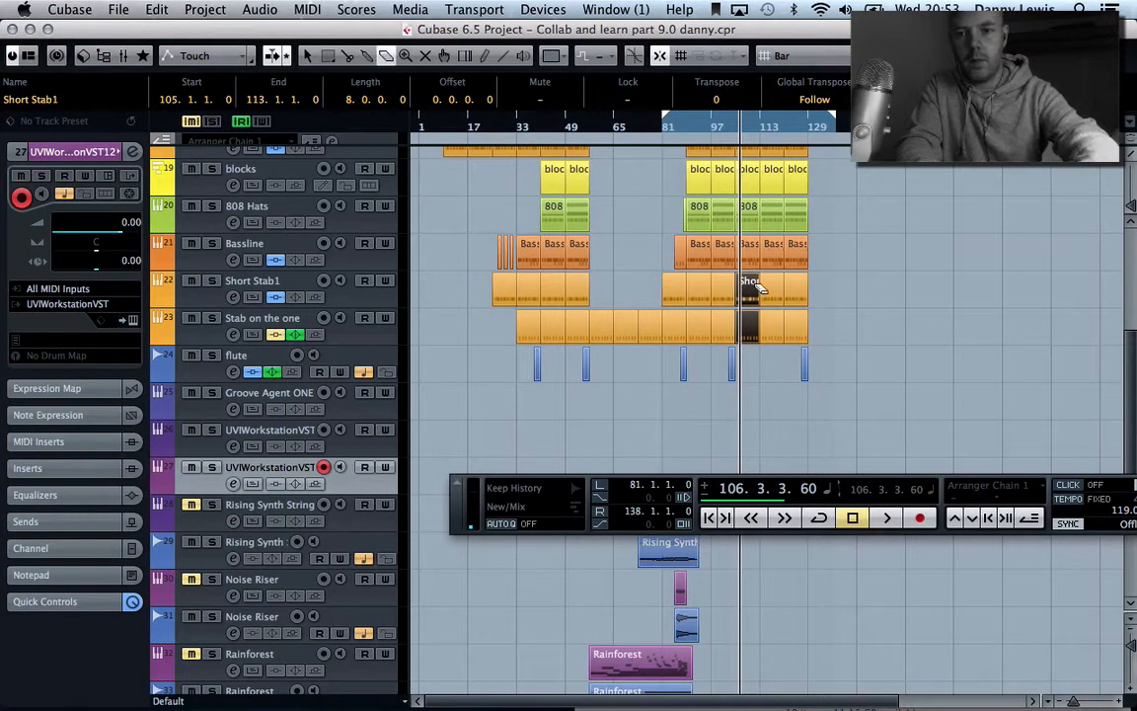
key(4)
key(3)
key(2)
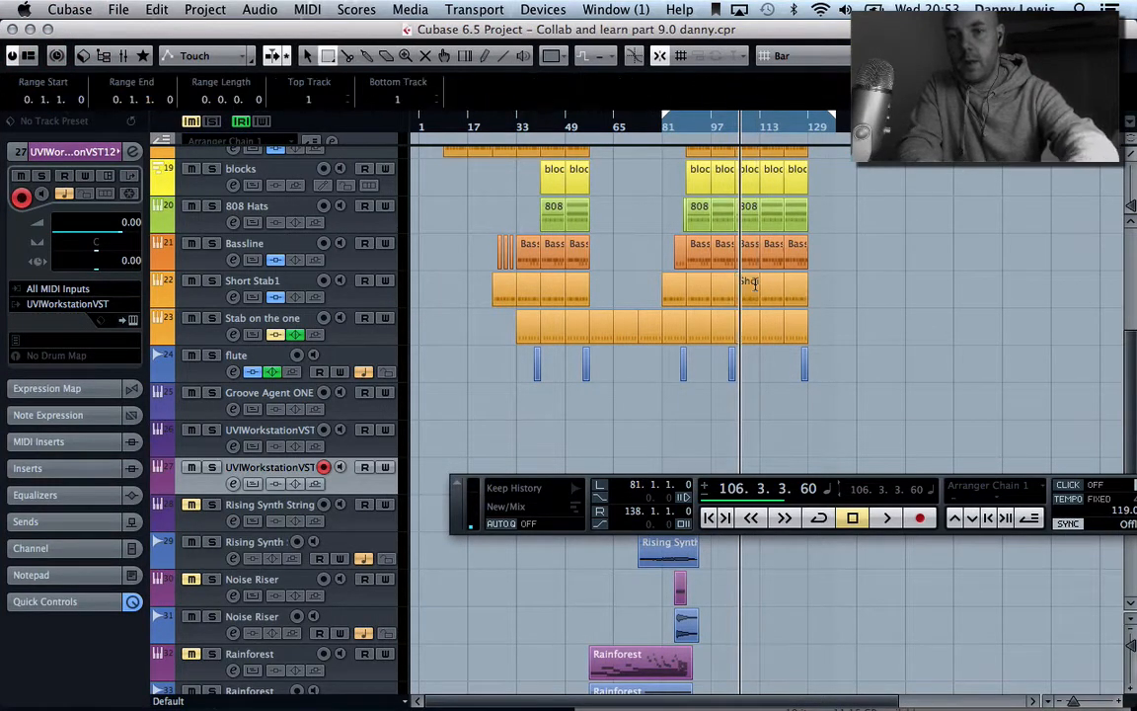
key(7)
click(755, 284)
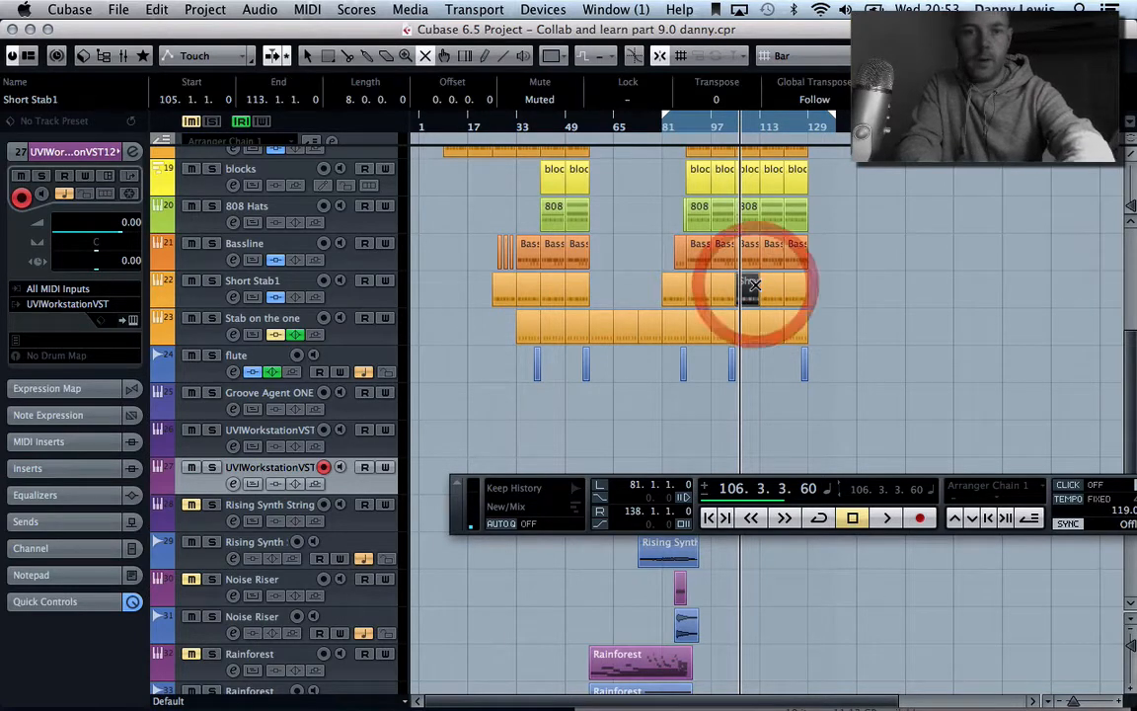
click(749, 321)
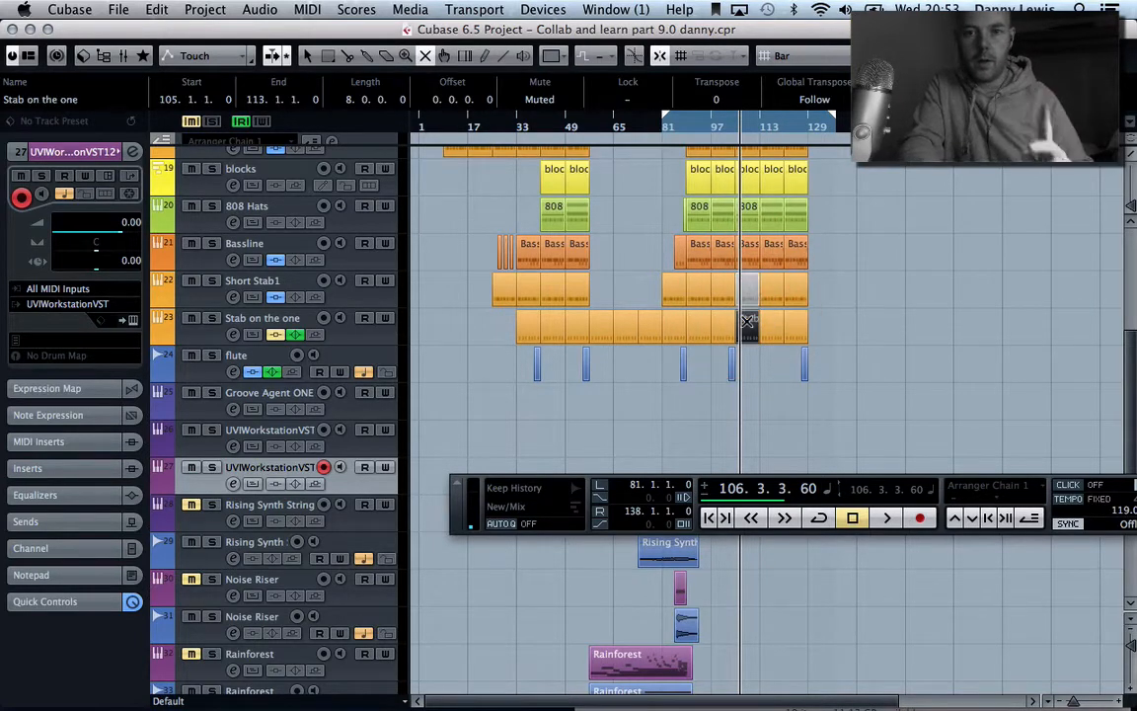
click(749, 323)
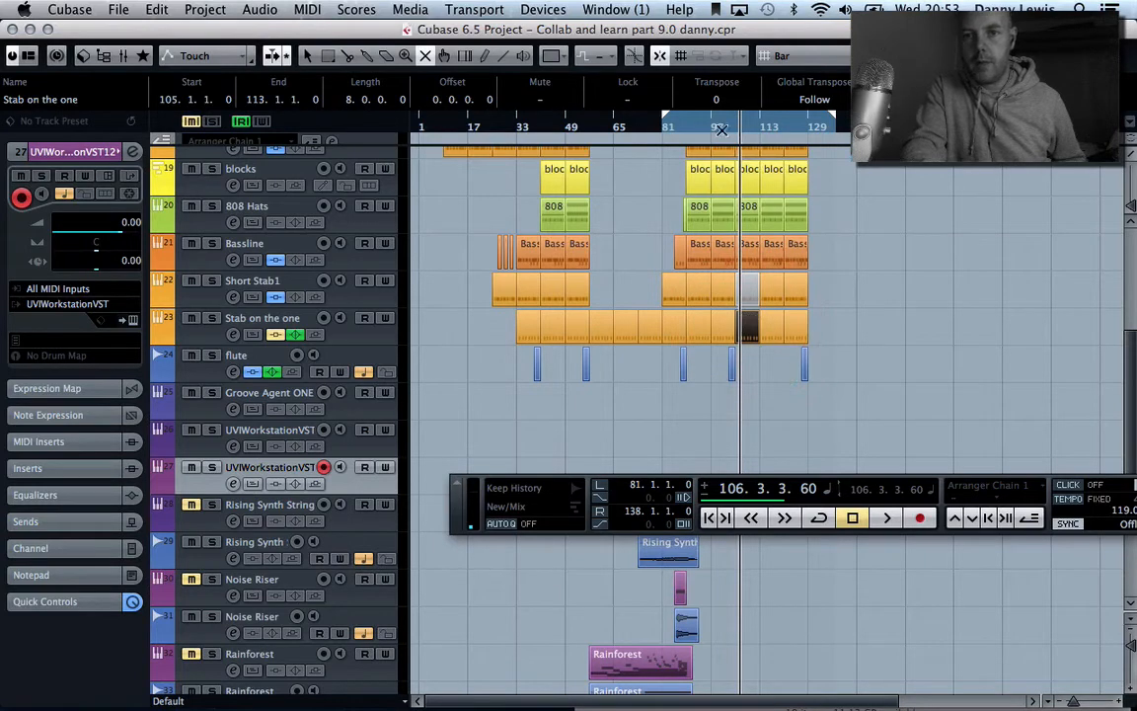
Step: Set the locators to bars 105 and 113, audition that section, and turn on cycle playback
drag(667, 122, 737, 140)
drag(834, 118, 760, 128)
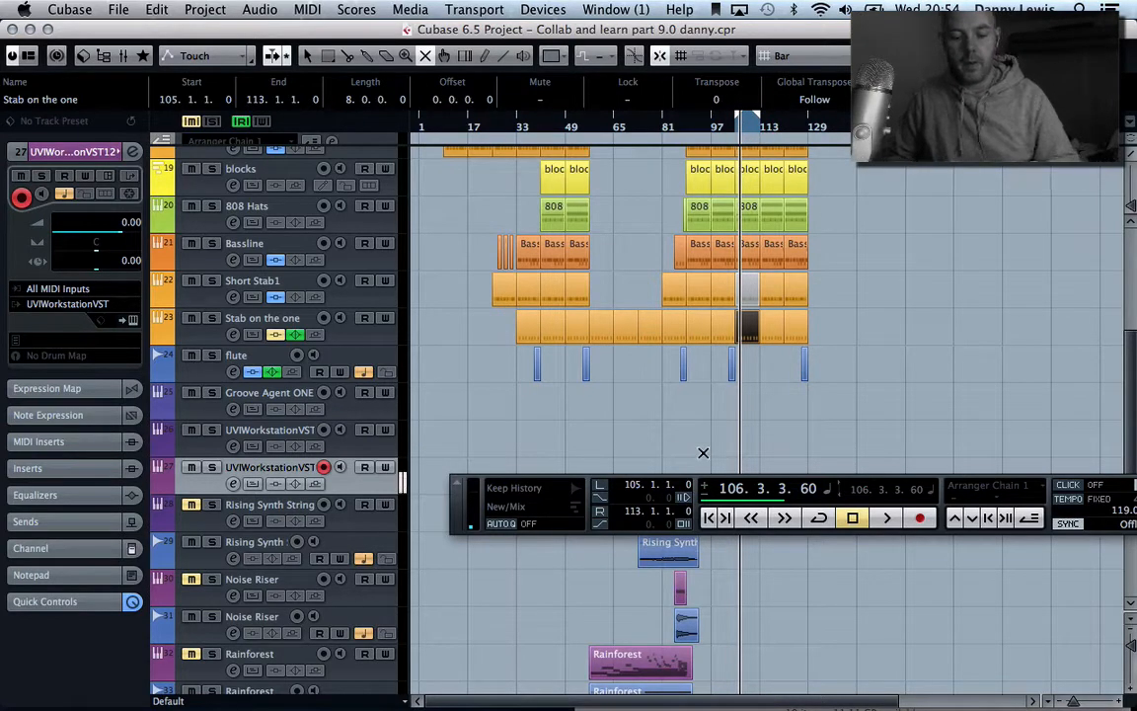
key(space)
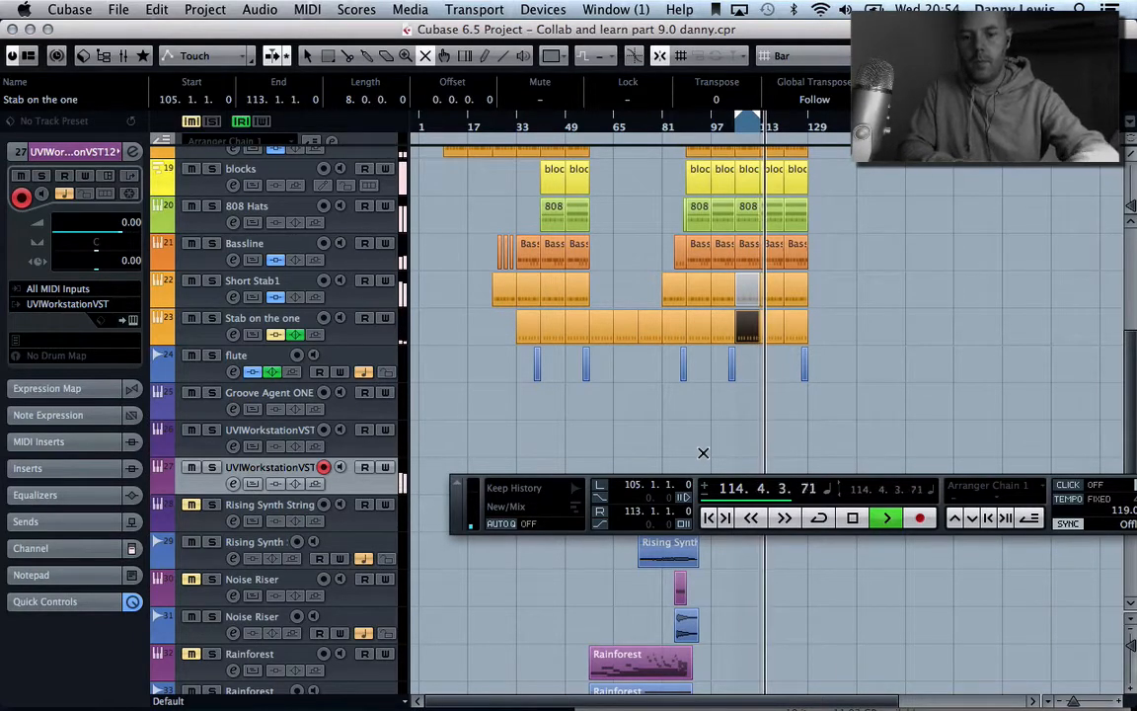
key(space)
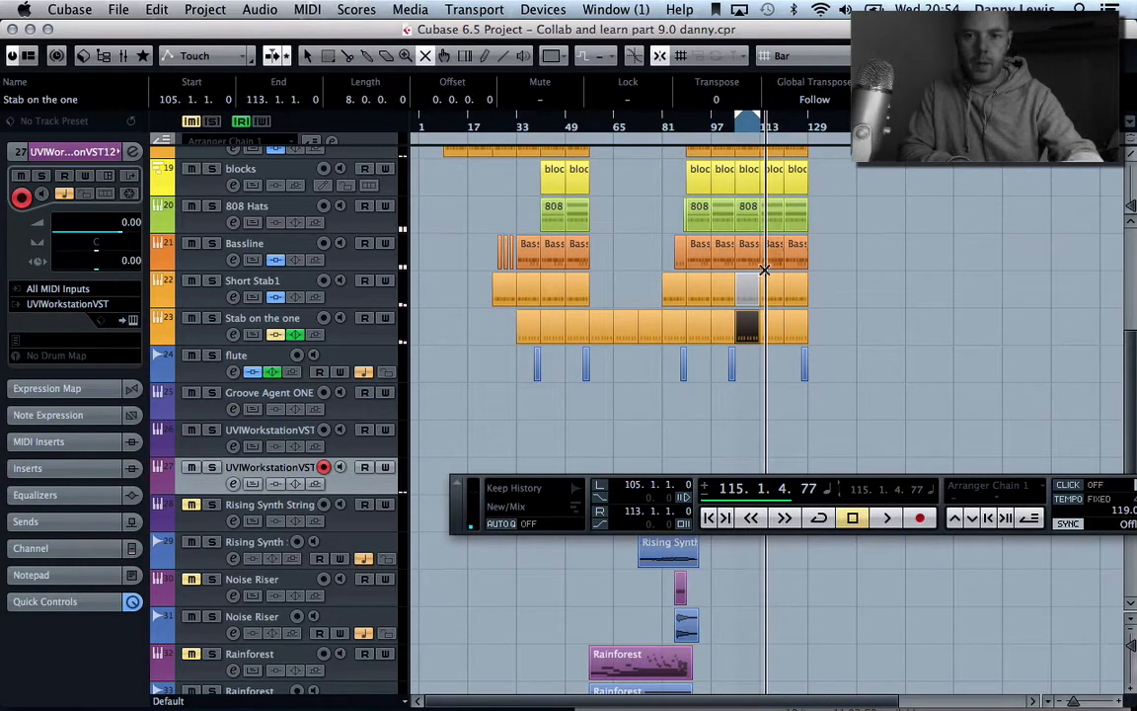
click(820, 514)
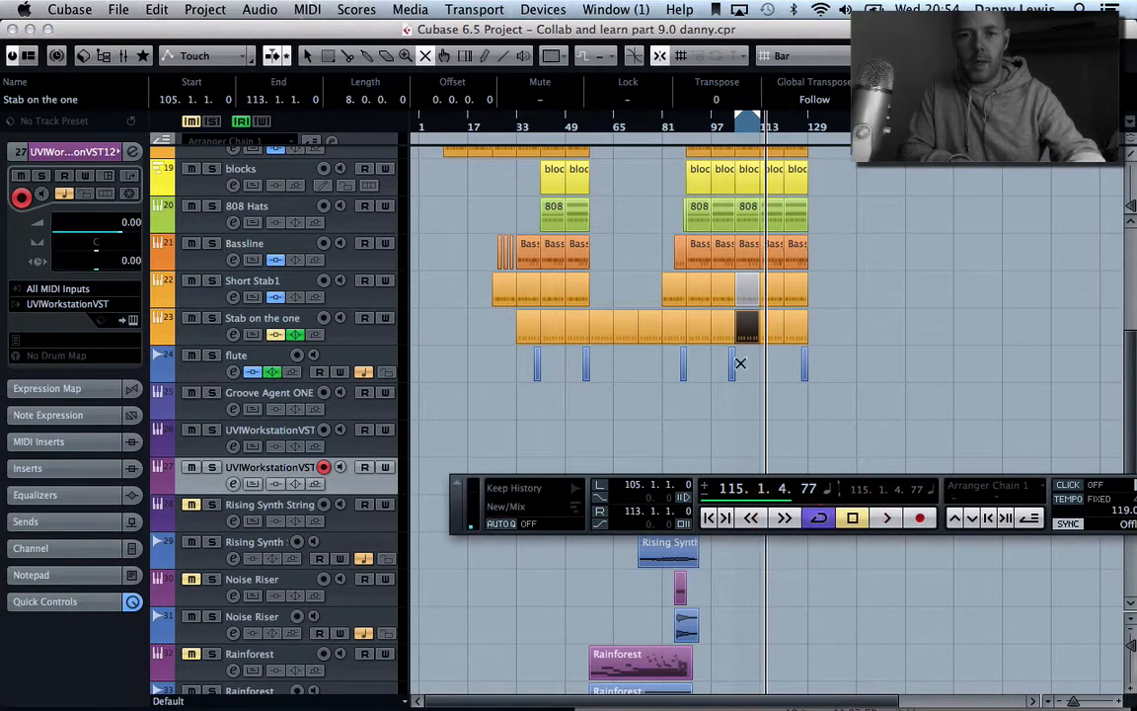
Step: Move the transport panel out of the way and mute the Vocal Chop parts starting at bars 97 and 113
drag(460, 501, 341, 304)
scroll(663, 579, down, 5)
click(683, 576)
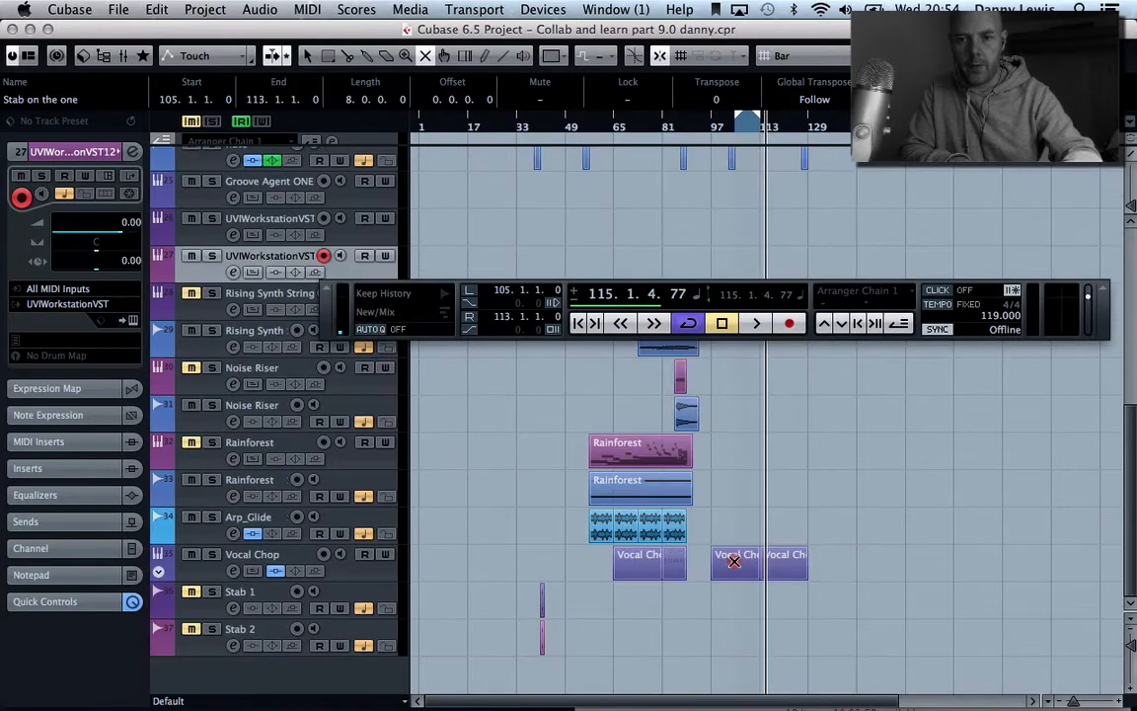
click(733, 558)
click(786, 559)
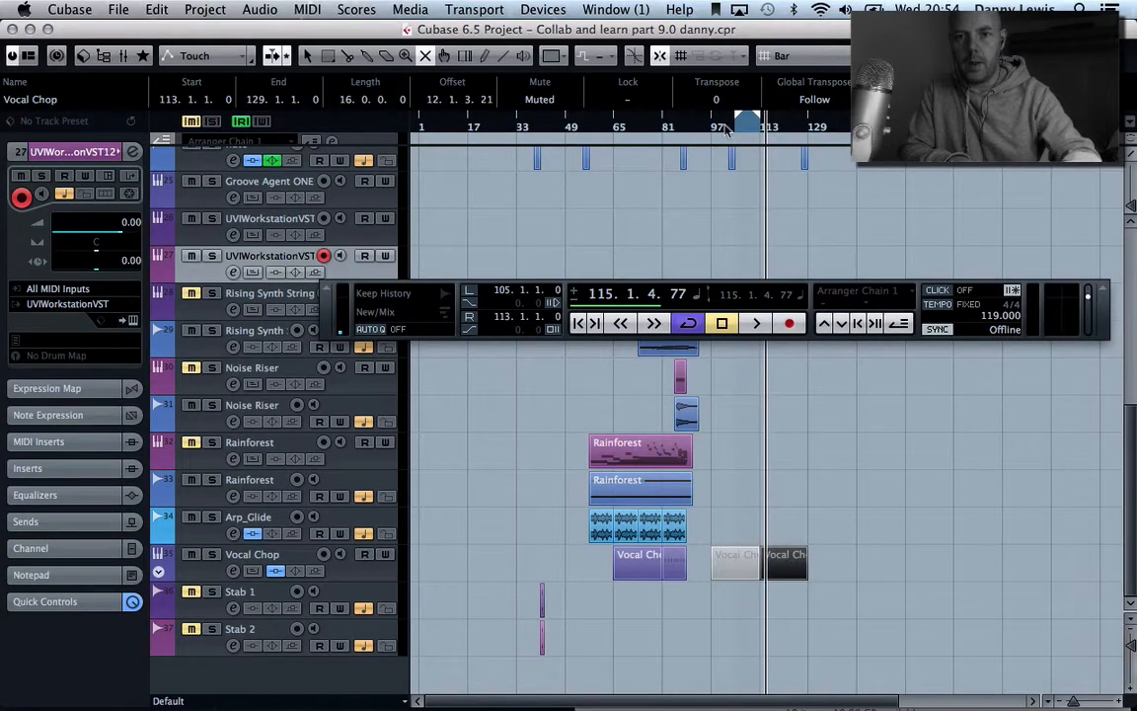
Step: Audition the arrangement from about bar 102 into the loop, zooming in the timeline around bar 105, and stop playback
double_click(728, 131)
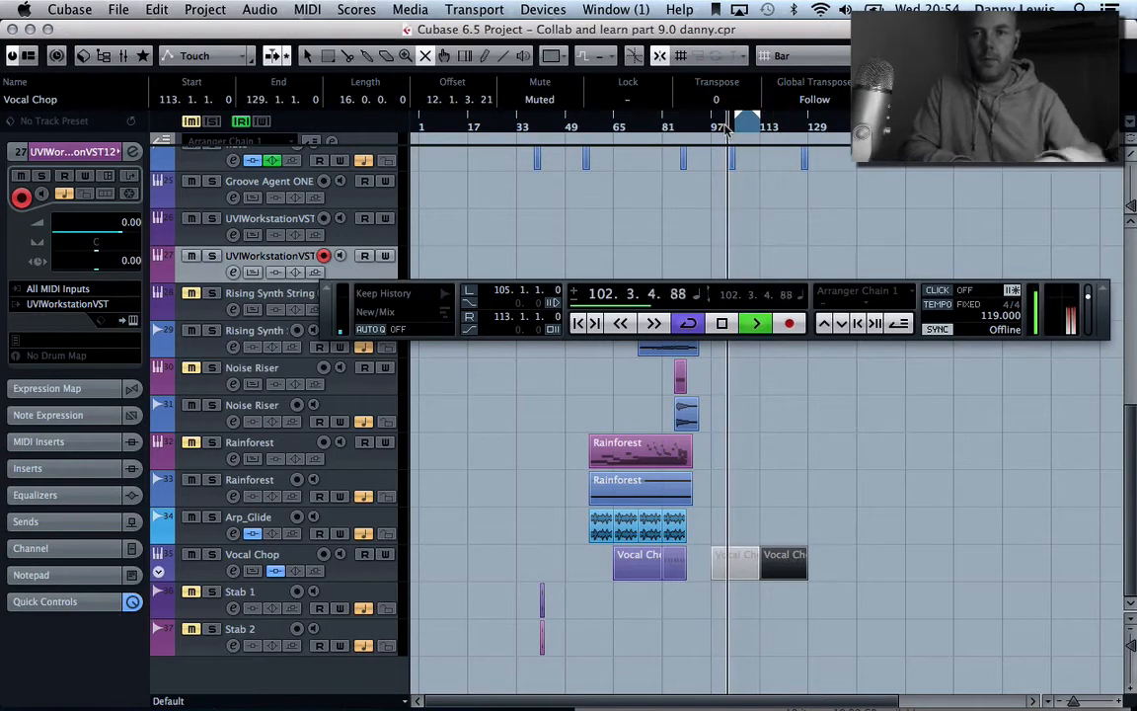
key(h)
key(h)
key(h)
key(h)
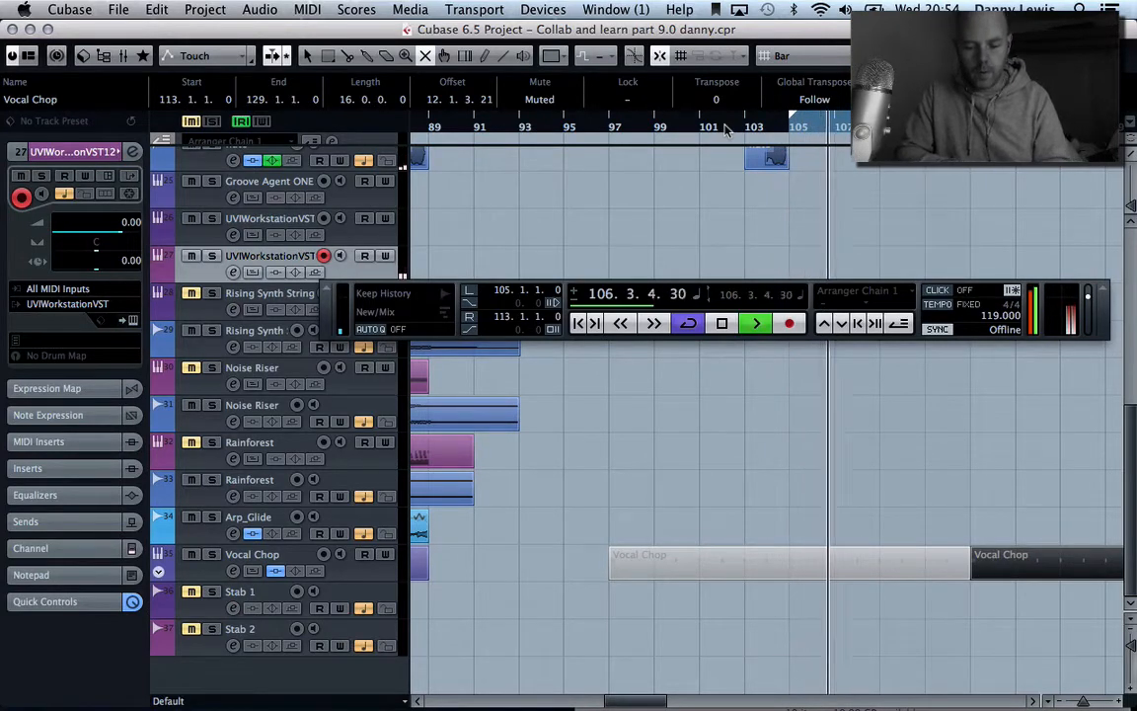
key(space)
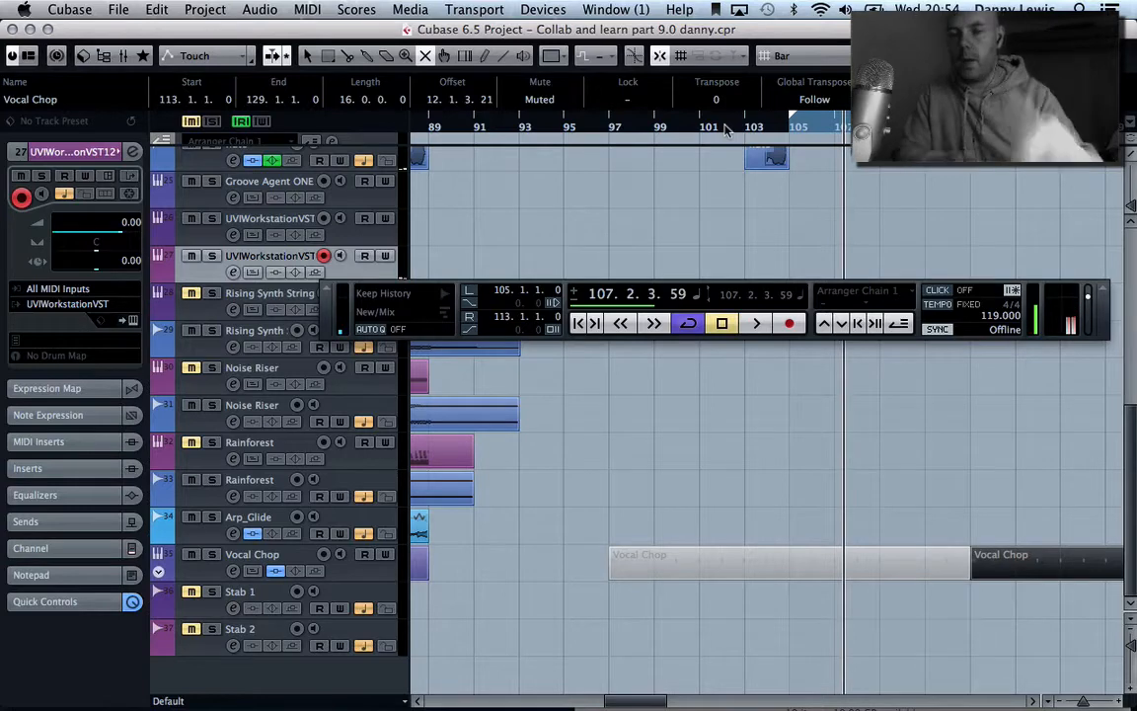
Step: Mute the Stab on the one part at bar 105 and run the bar 105 to 113 loop while playing the new stab
scroll(832, 184, up, 10)
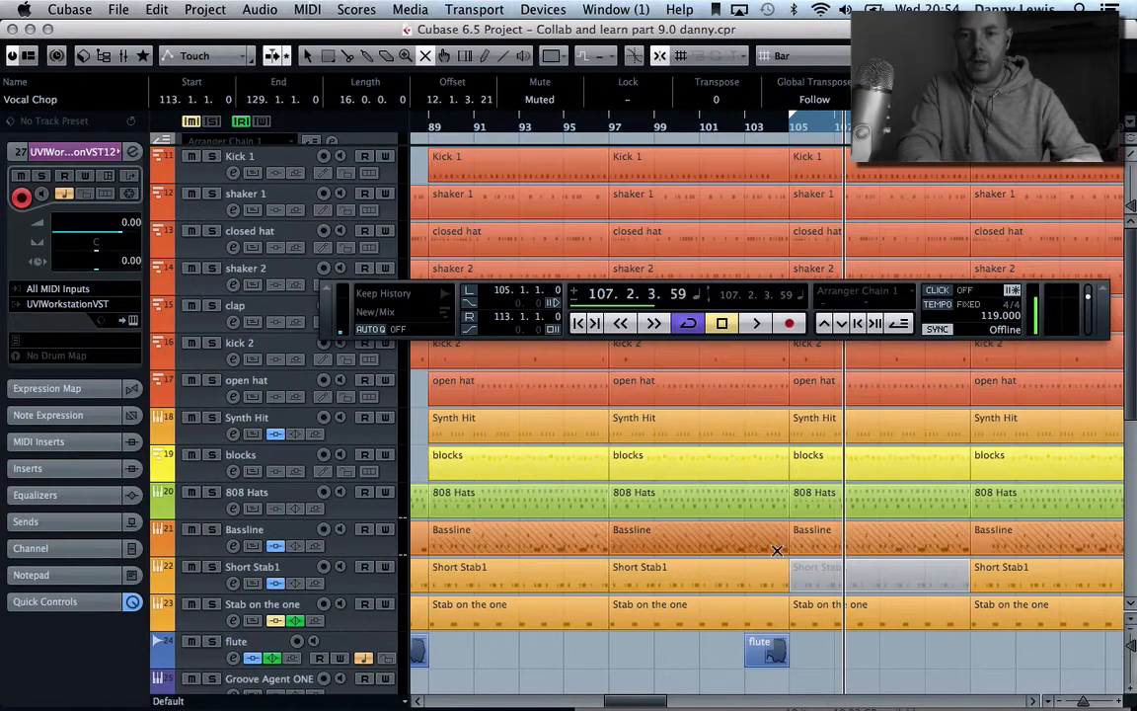
click(824, 603)
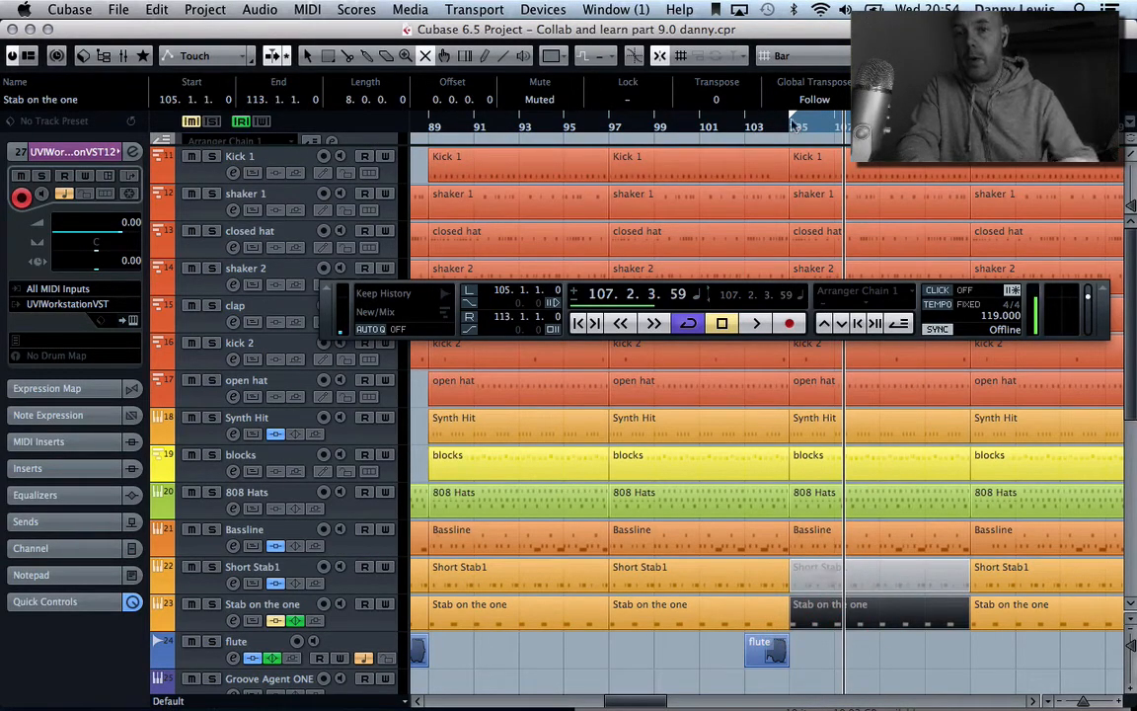
double_click(760, 123)
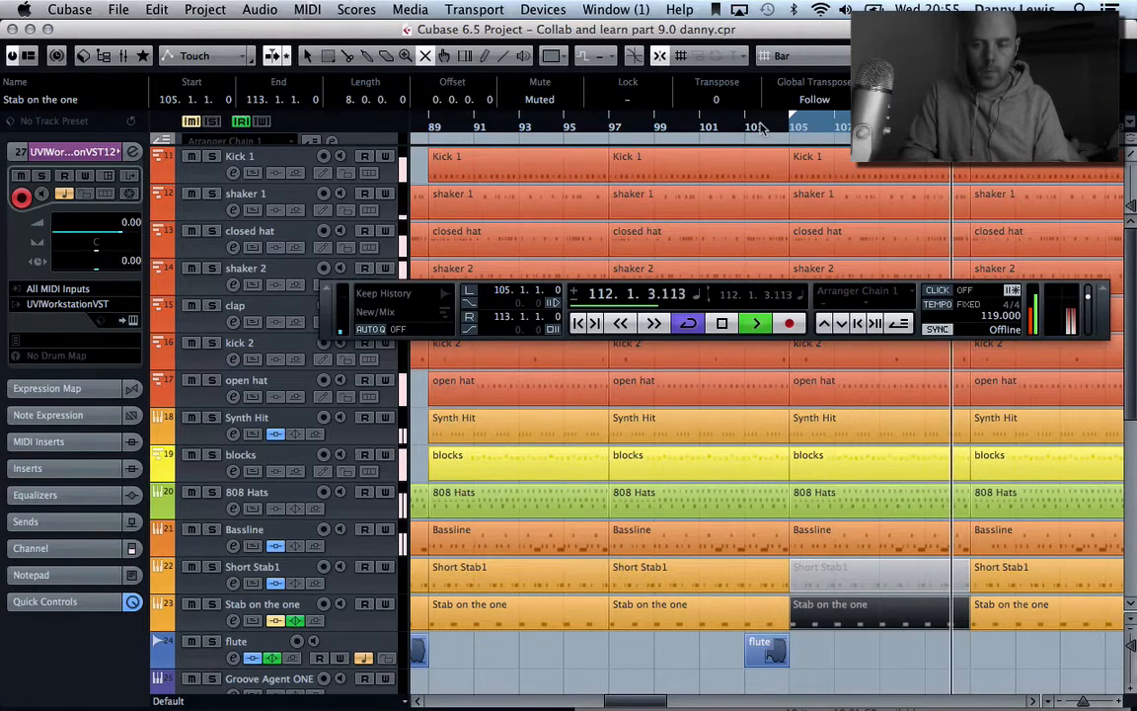
key(space)
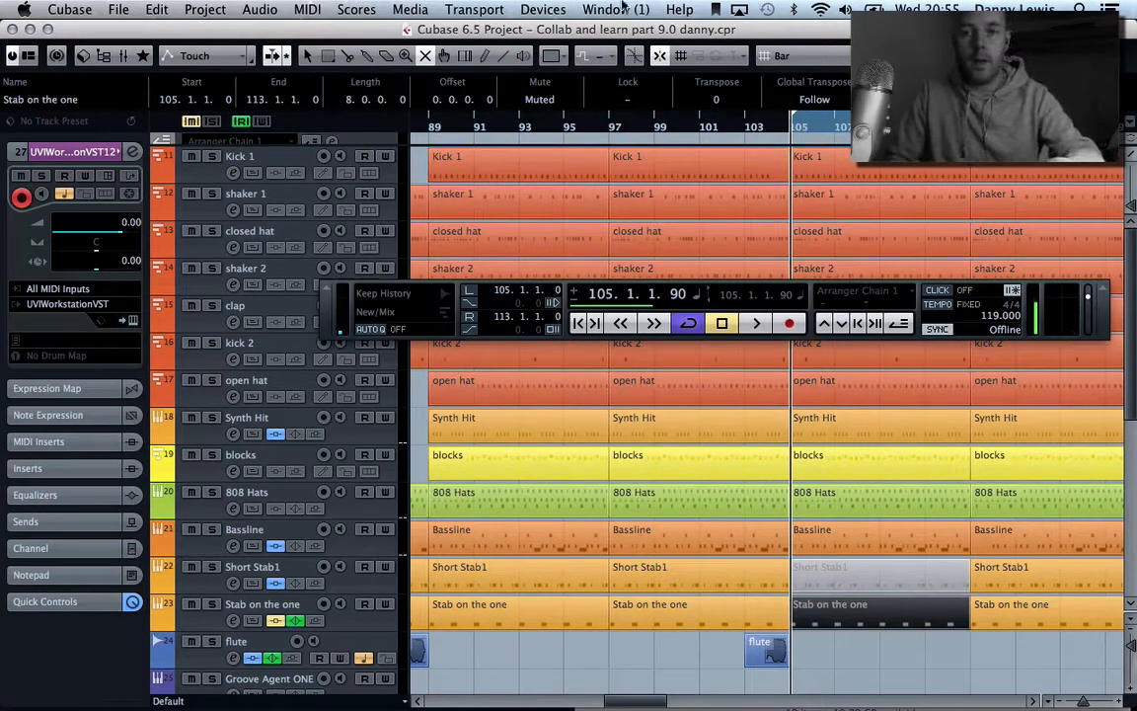
Step: Capture the played stab with Retrospective Record as a part at bar 105 on the UVIWorkstationVST 12 track, and audition it
click(543, 9)
mouse_move(474, 9)
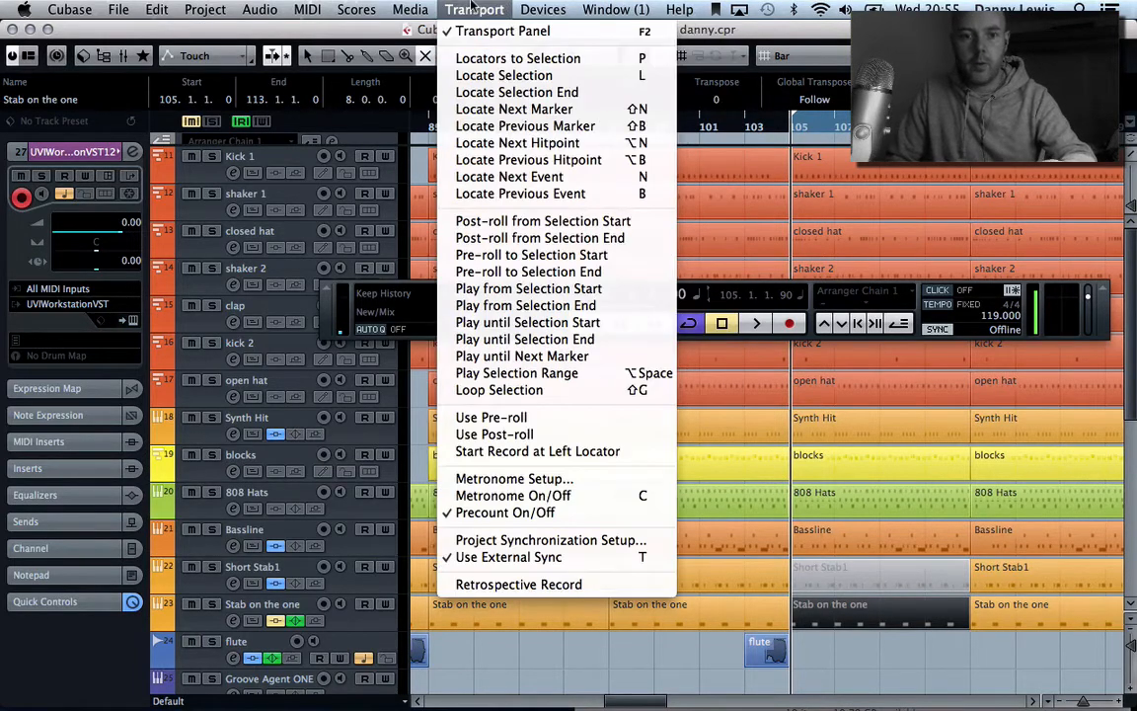
click(562, 590)
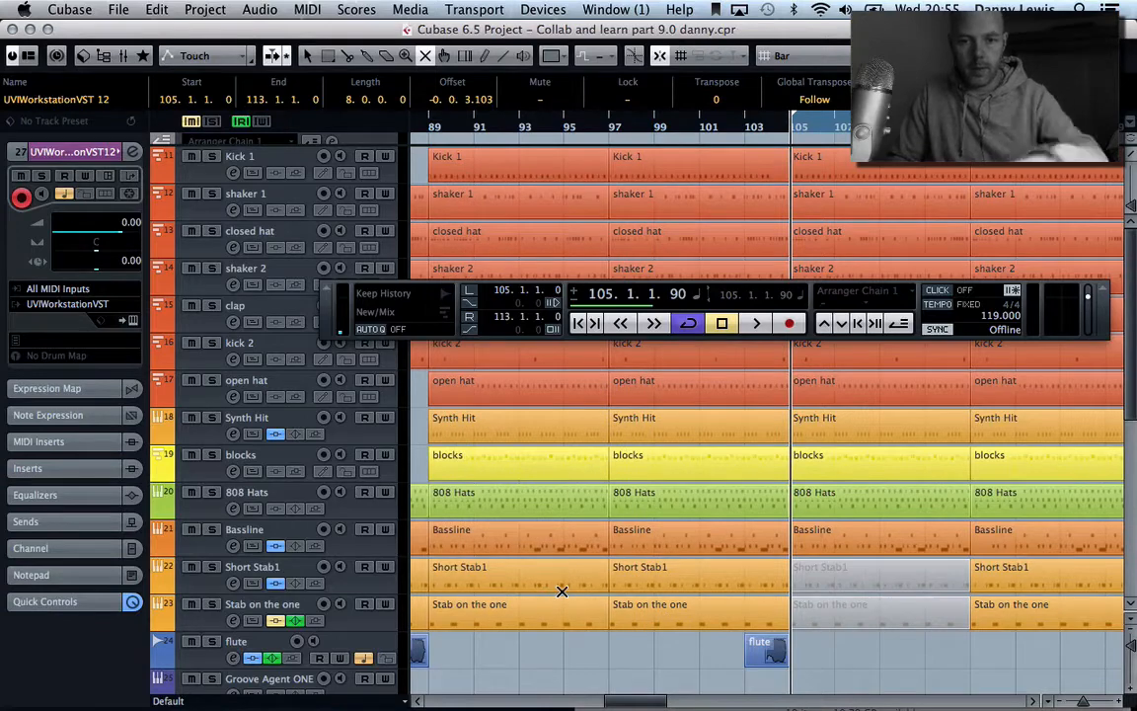
scroll(825, 601, down, 5)
scroll(824, 601, up, 4)
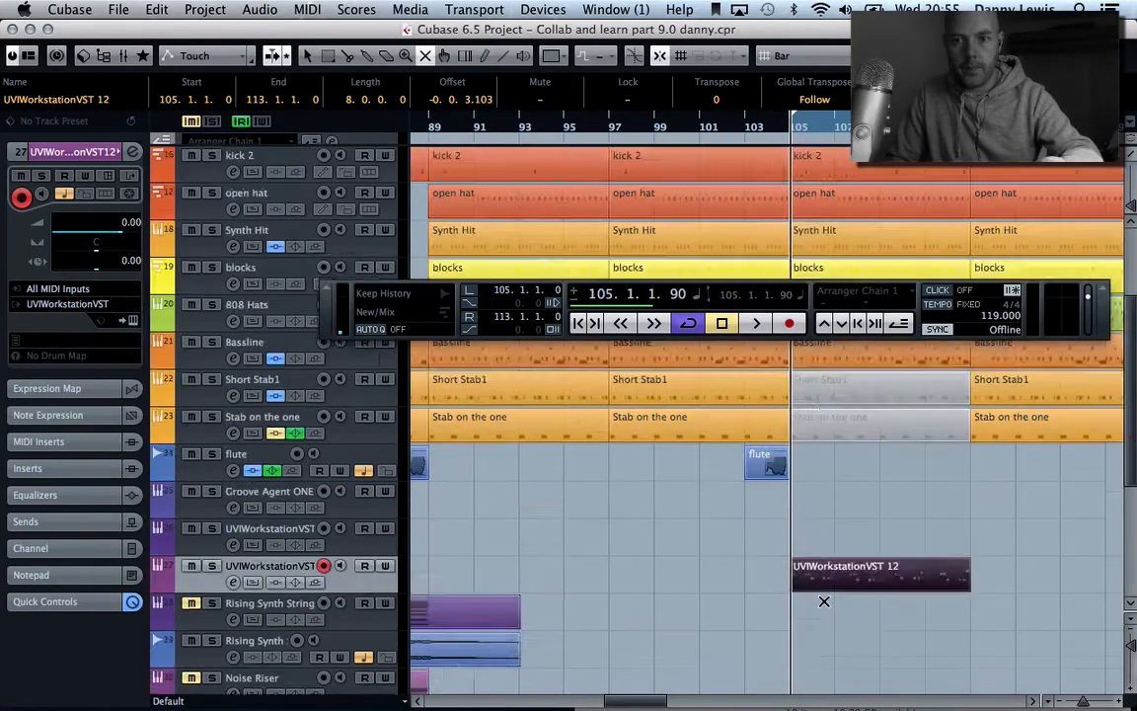
scroll(824, 602, down, 1)
scroll(824, 601, down, 5)
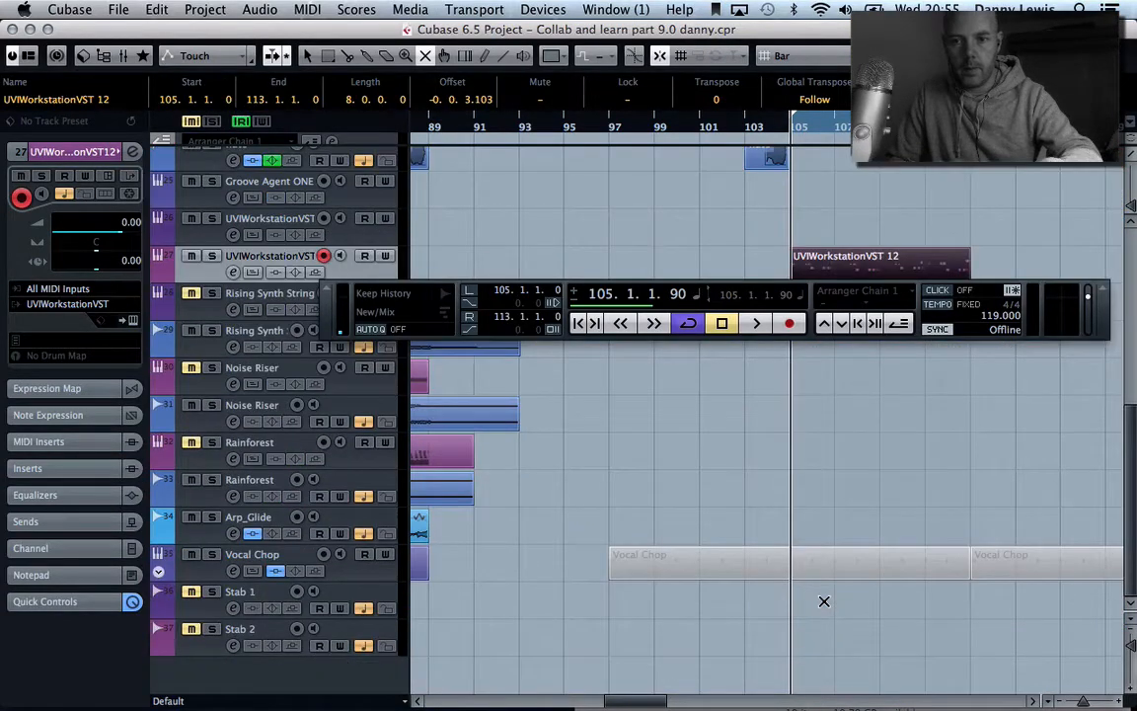
scroll(824, 601, up, 4)
key(space)
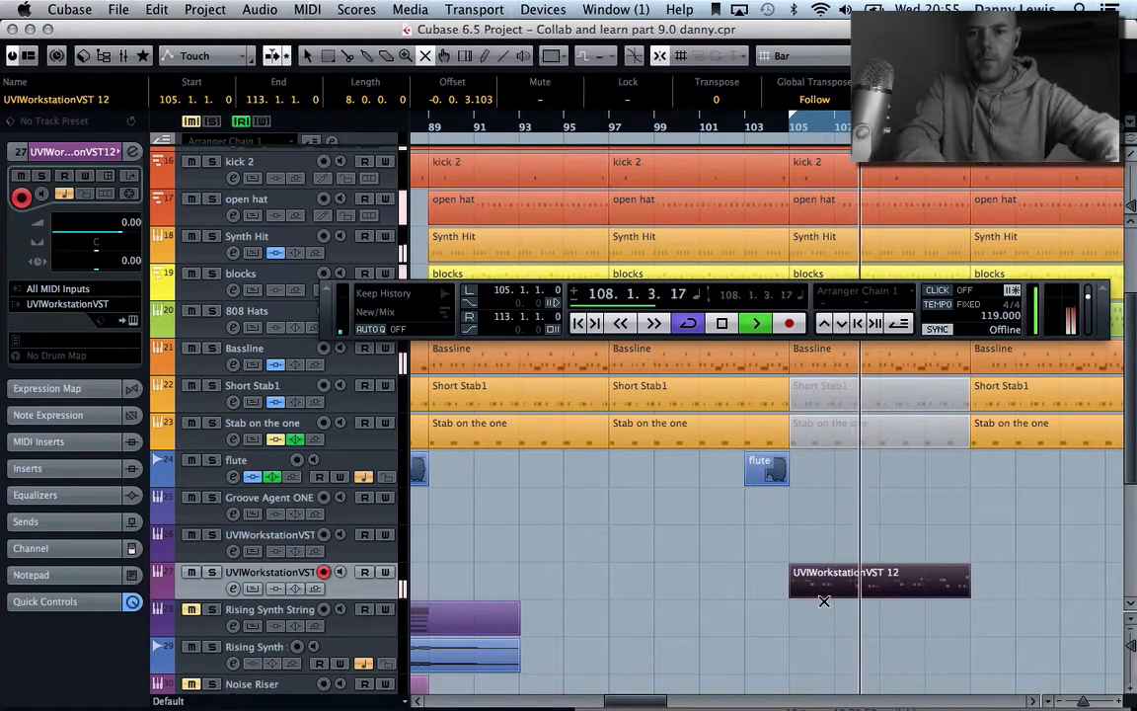
key(space)
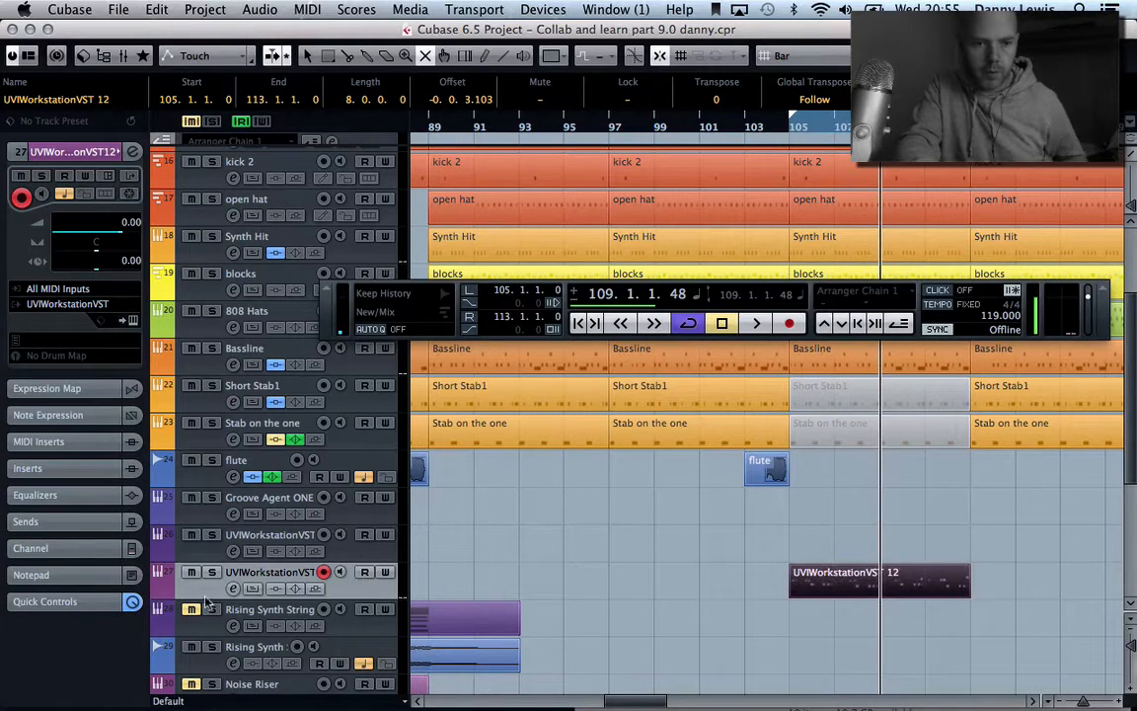
Step: Enlarge the UVIWorkstationVST 12 track and show its take lanes
click(158, 589)
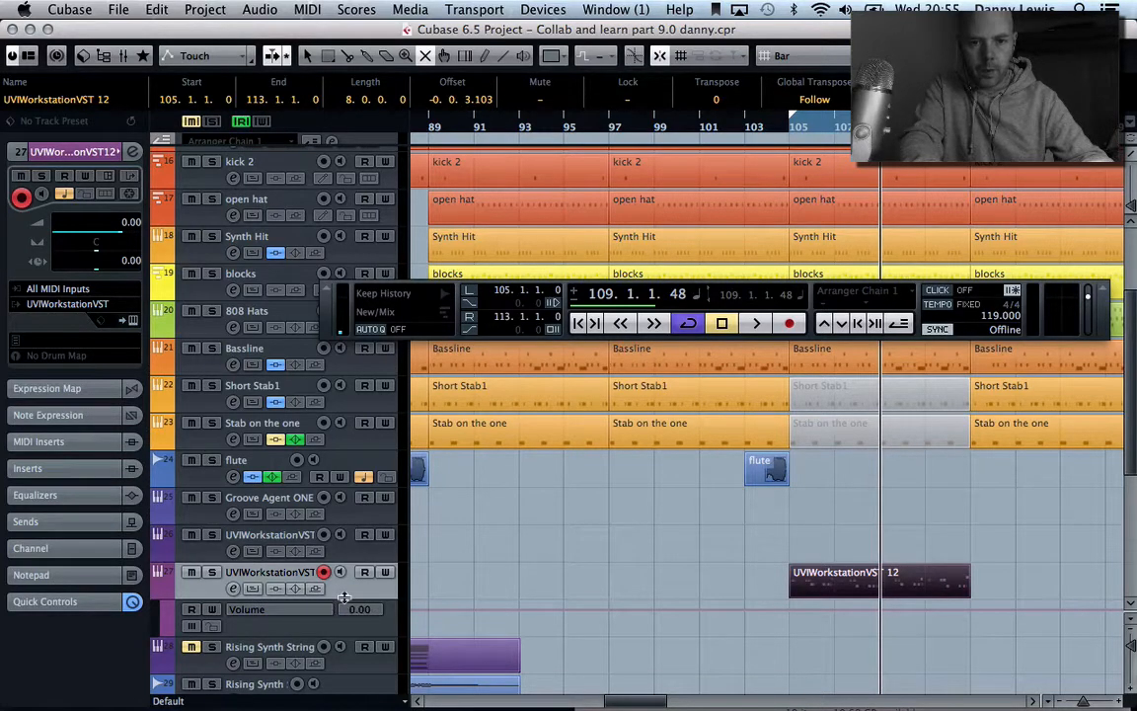
drag(343, 620, 348, 648)
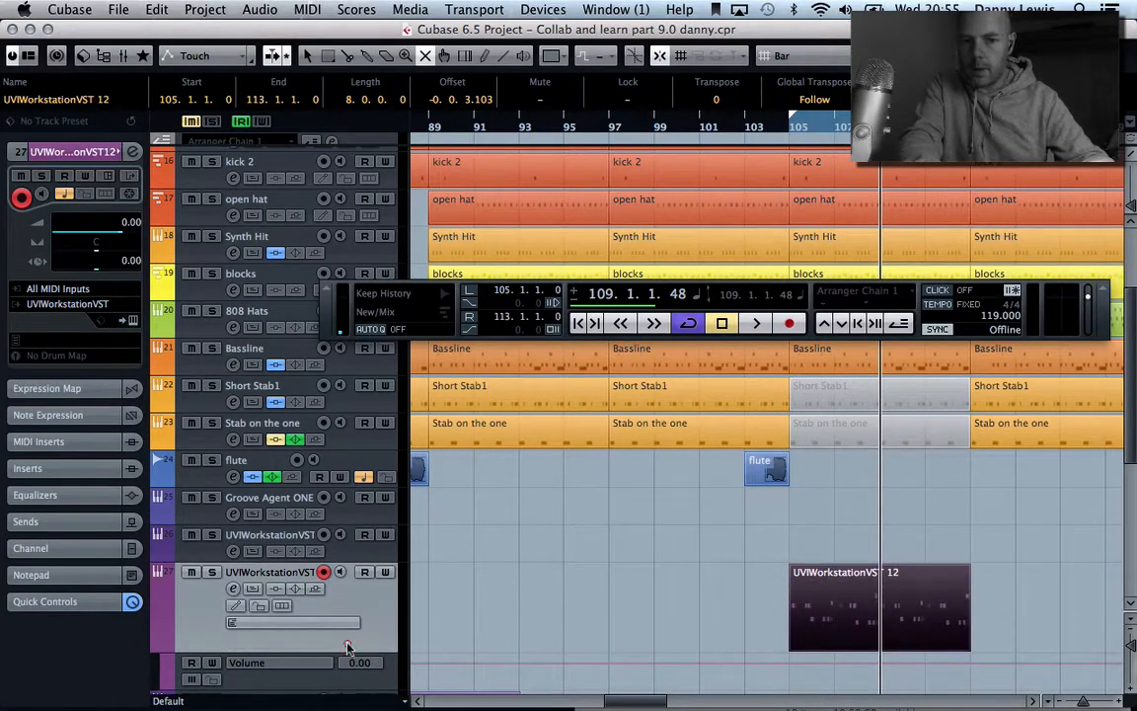
click(282, 605)
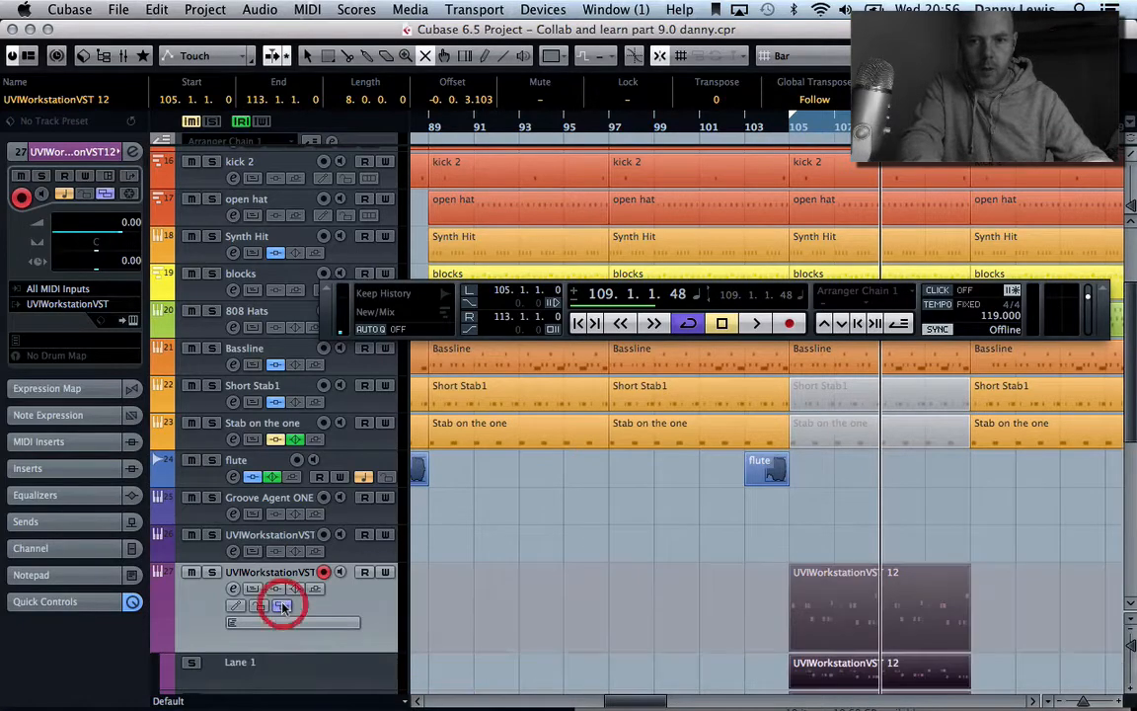
scroll(680, 543, down, 5)
scroll(679, 546, up, 3)
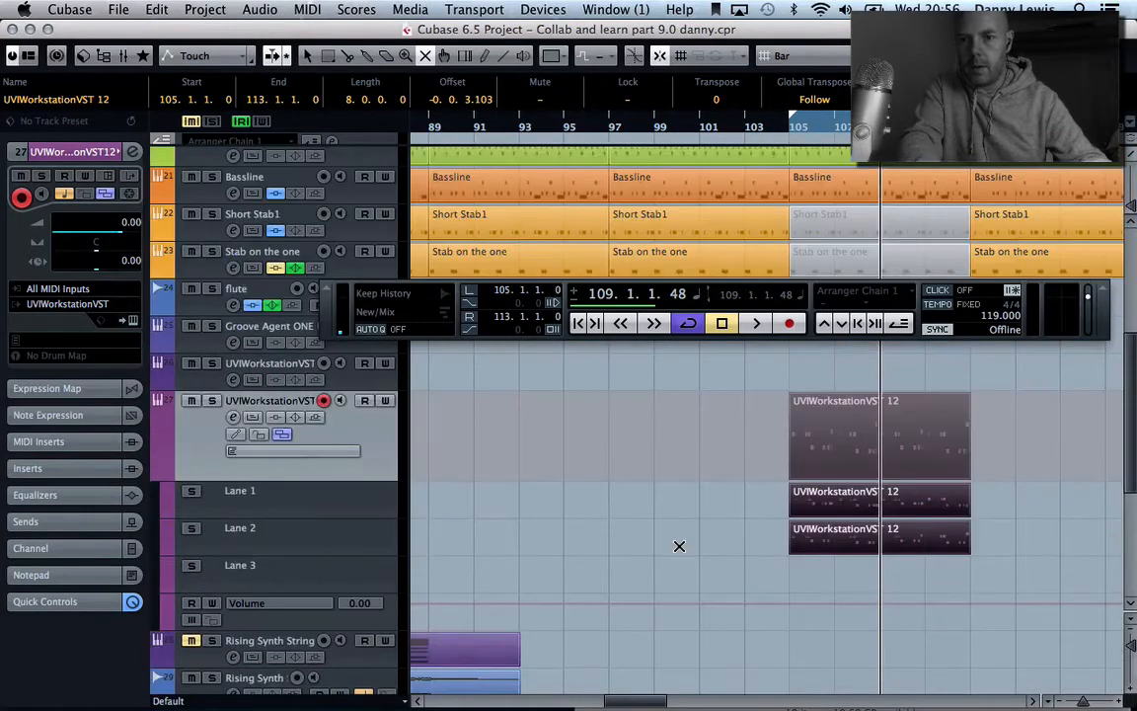
Step: Mute the Lane 1 take of the new stab, play the loop, and select the Lane 2 take
click(851, 500)
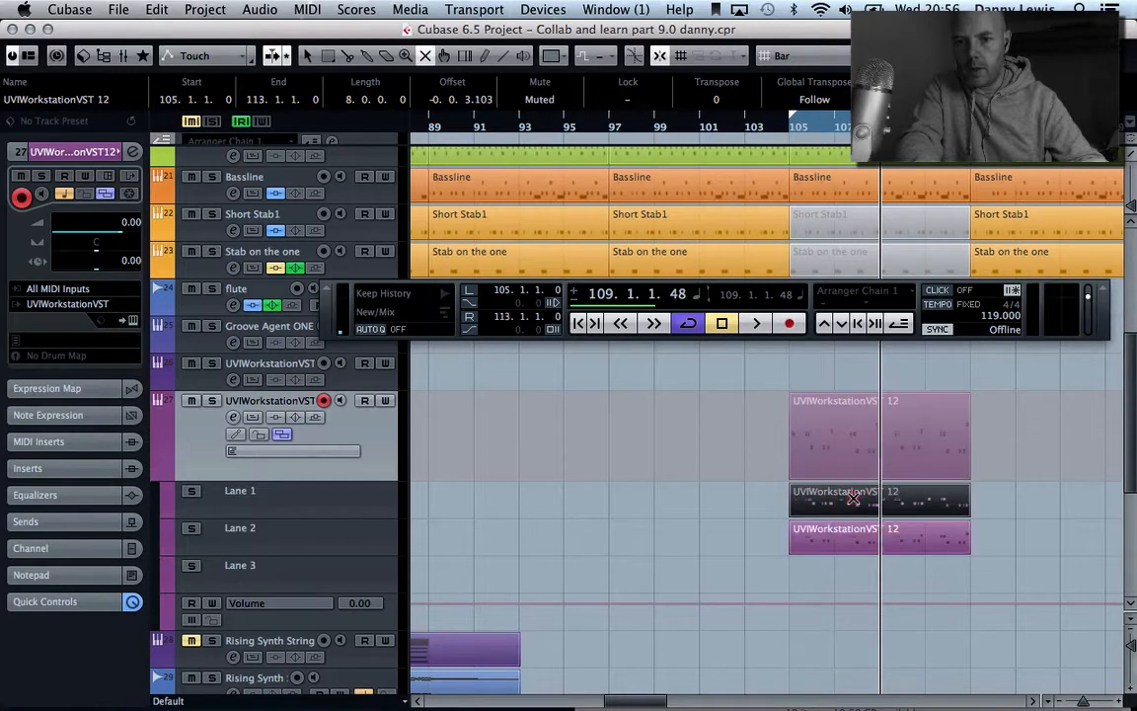
key(space)
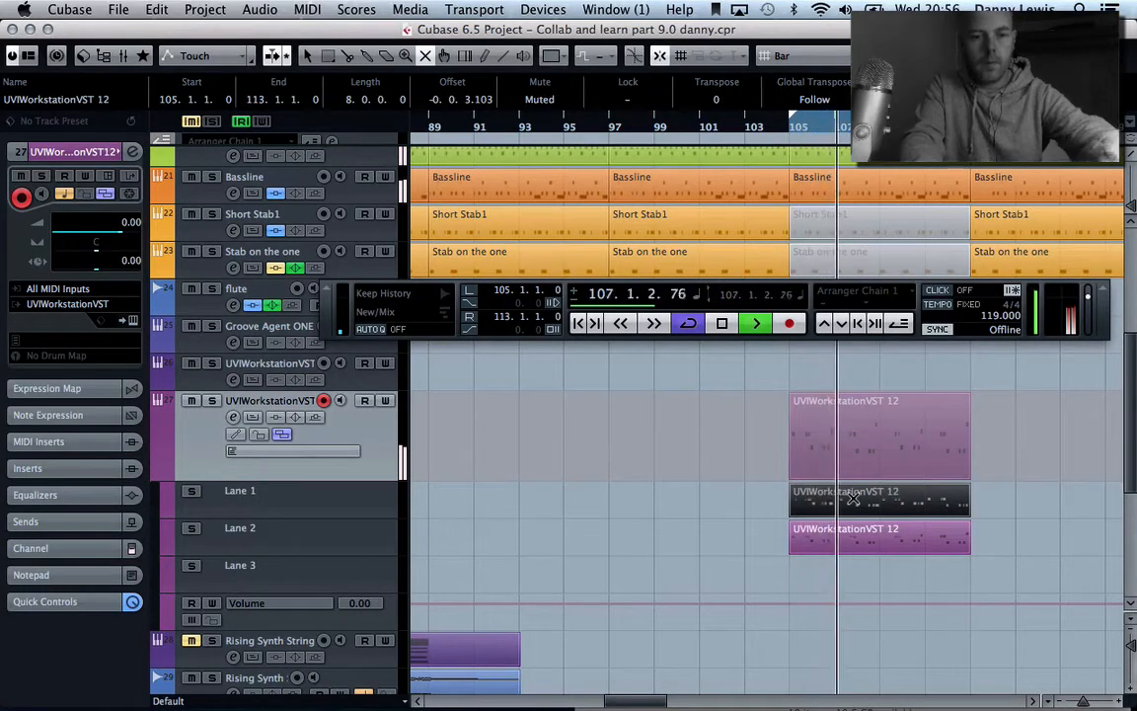
click(863, 528)
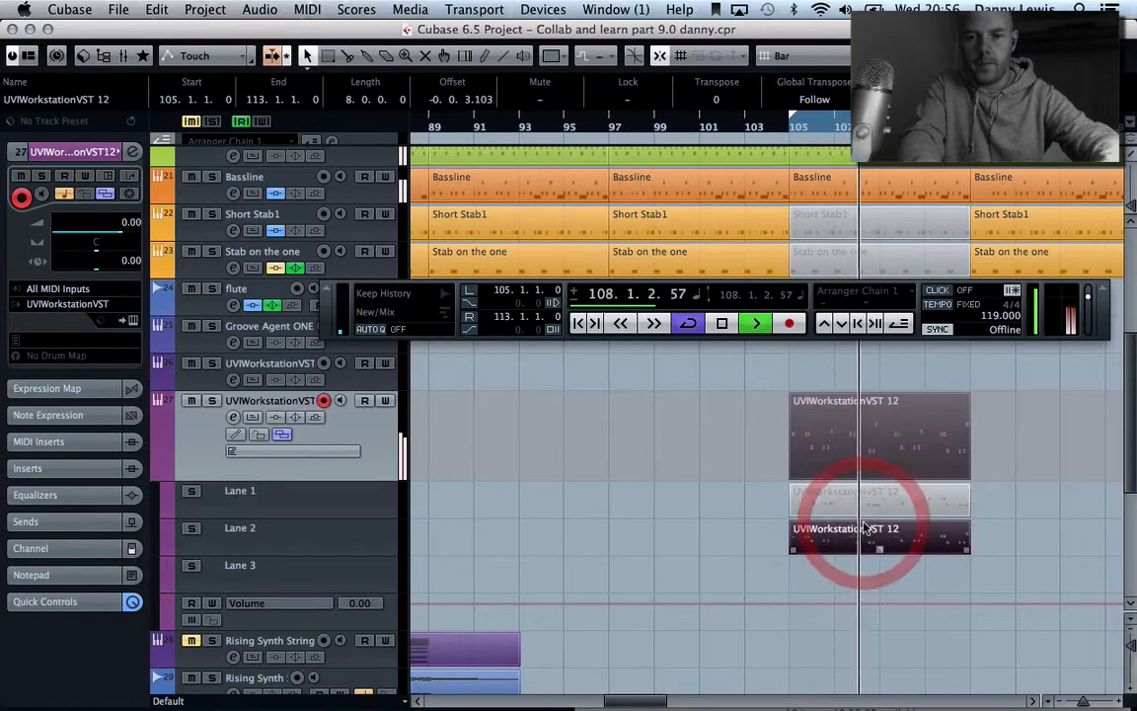
Step: Quantize all notes of the Lane 2 take to 1/16 with 52 % swing in the Key Editor, and close the editor
double_click(844, 534)
click(580, 465)
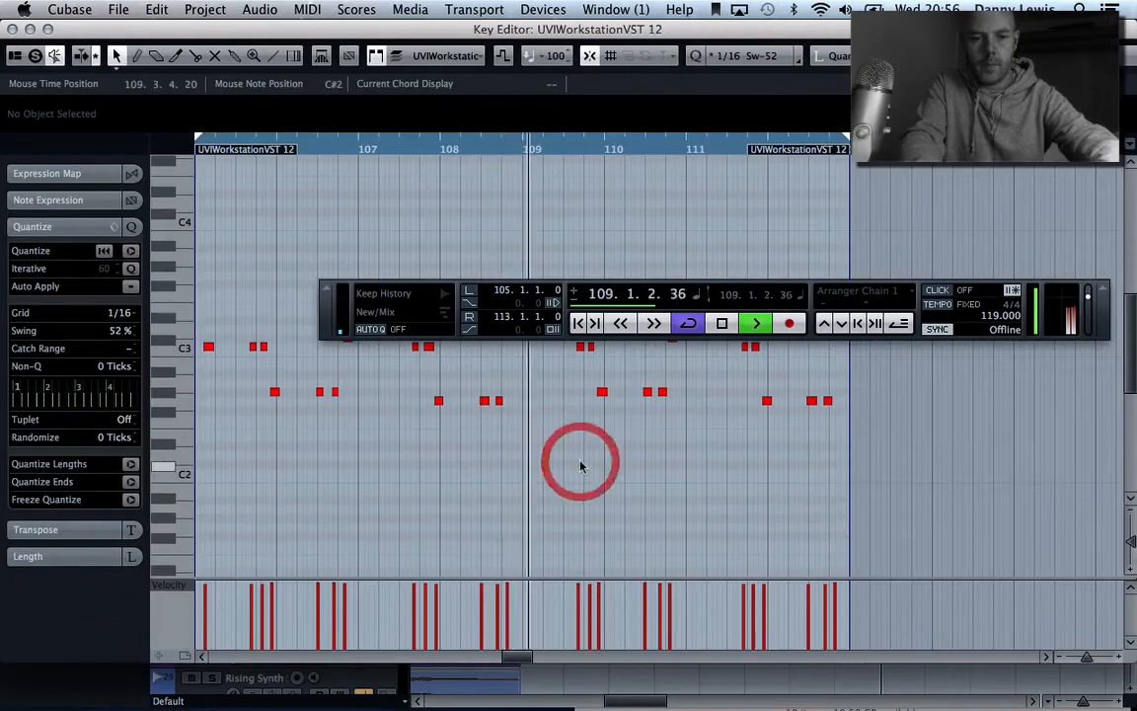
key(super+a)
key(q)
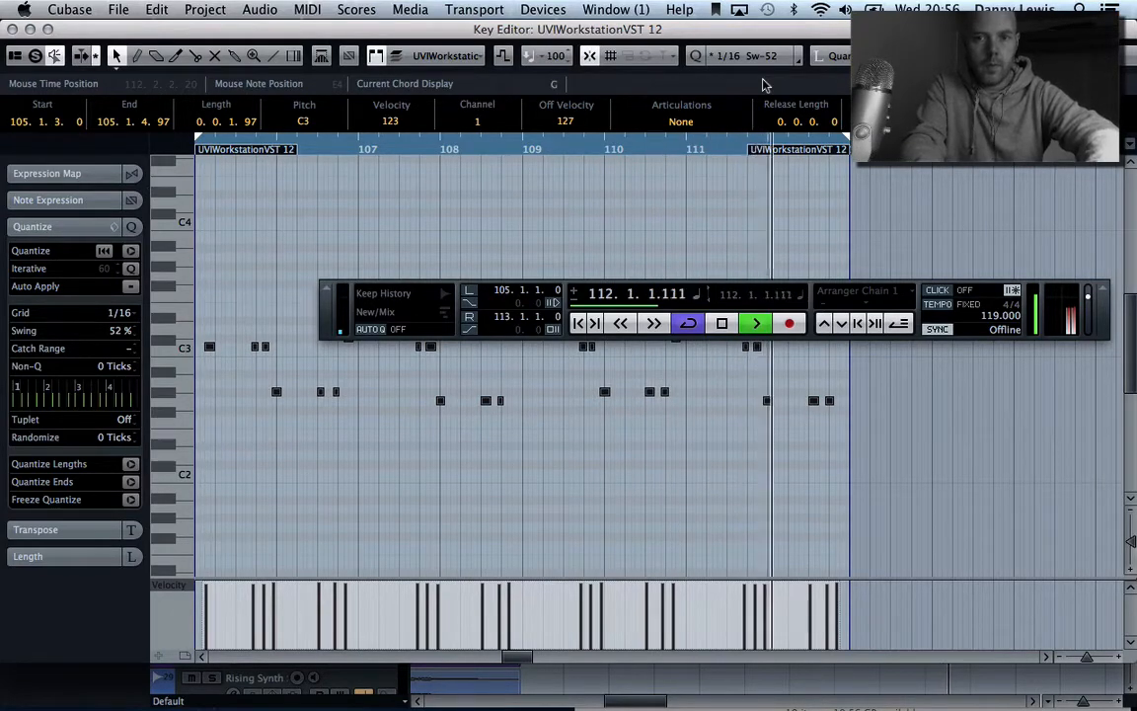
key(Return)
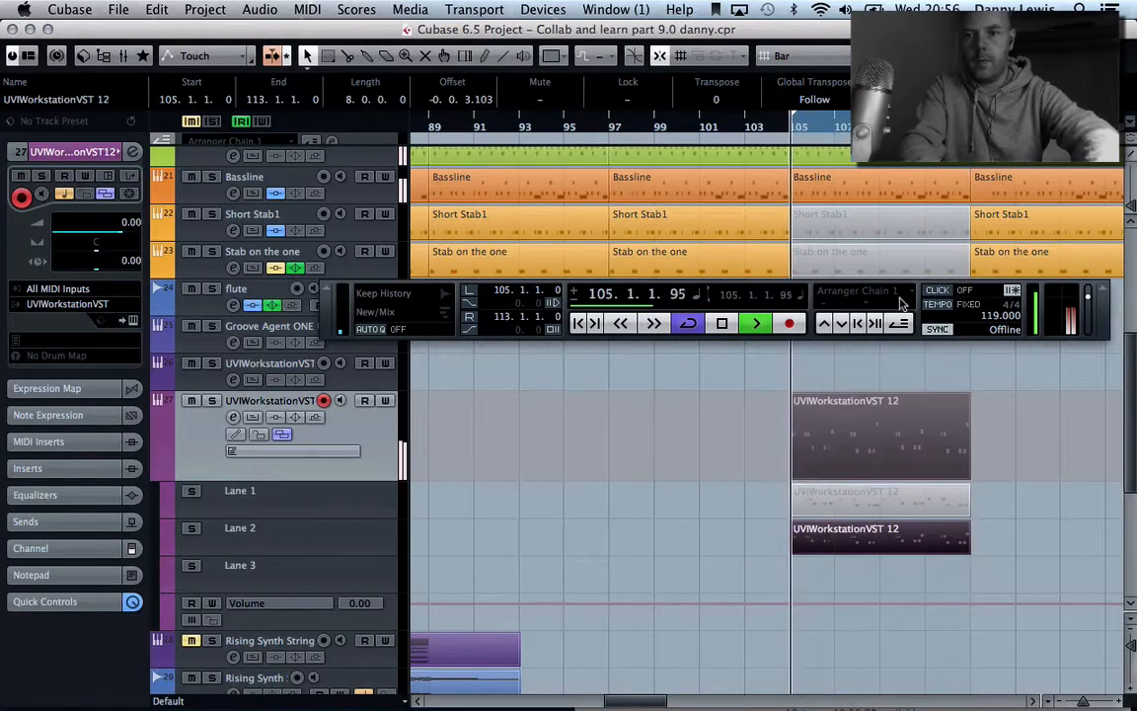
Step: Stop playback, trim the Lane 2 part's start to bar 109, and copy the remaining four bars to bar 105
key(space)
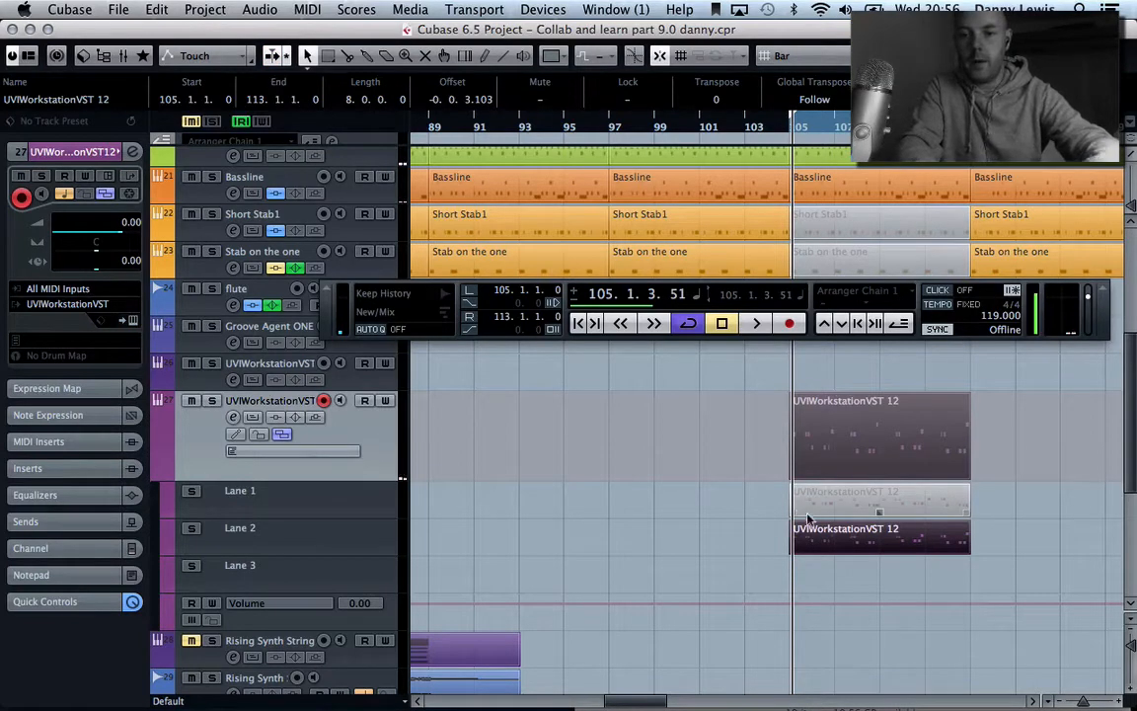
drag(795, 548, 834, 543)
click(937, 534)
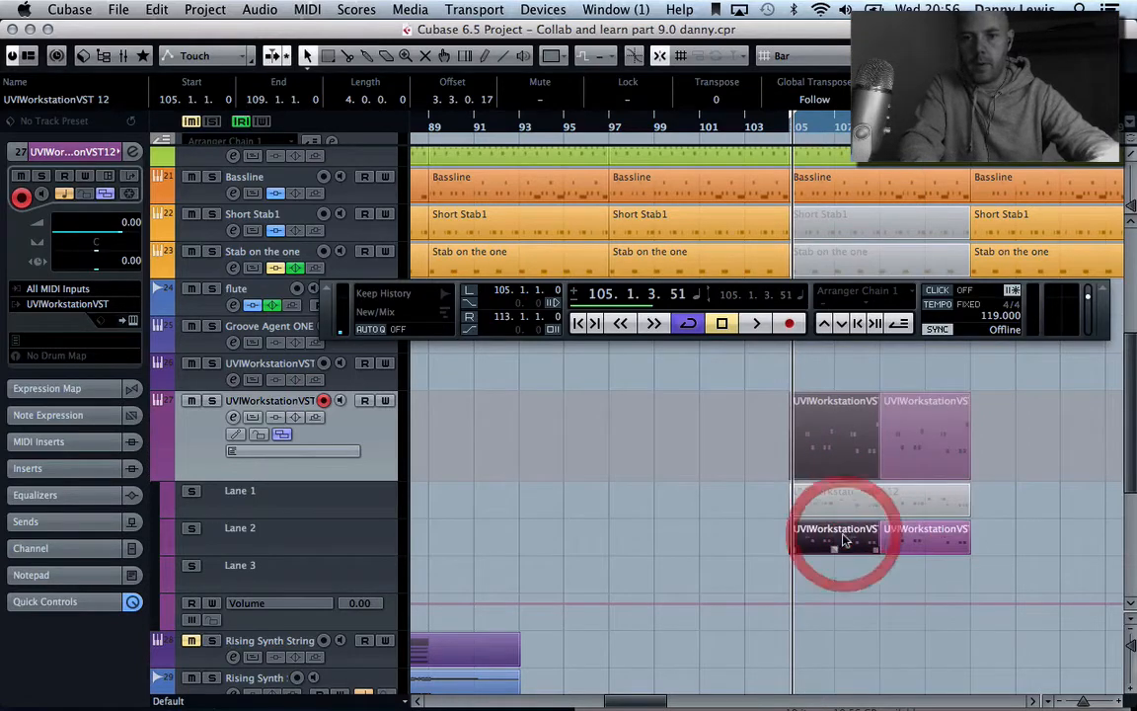
Step: Audition the edited stab parts from bar 105 and stop around bar 112
click(790, 128)
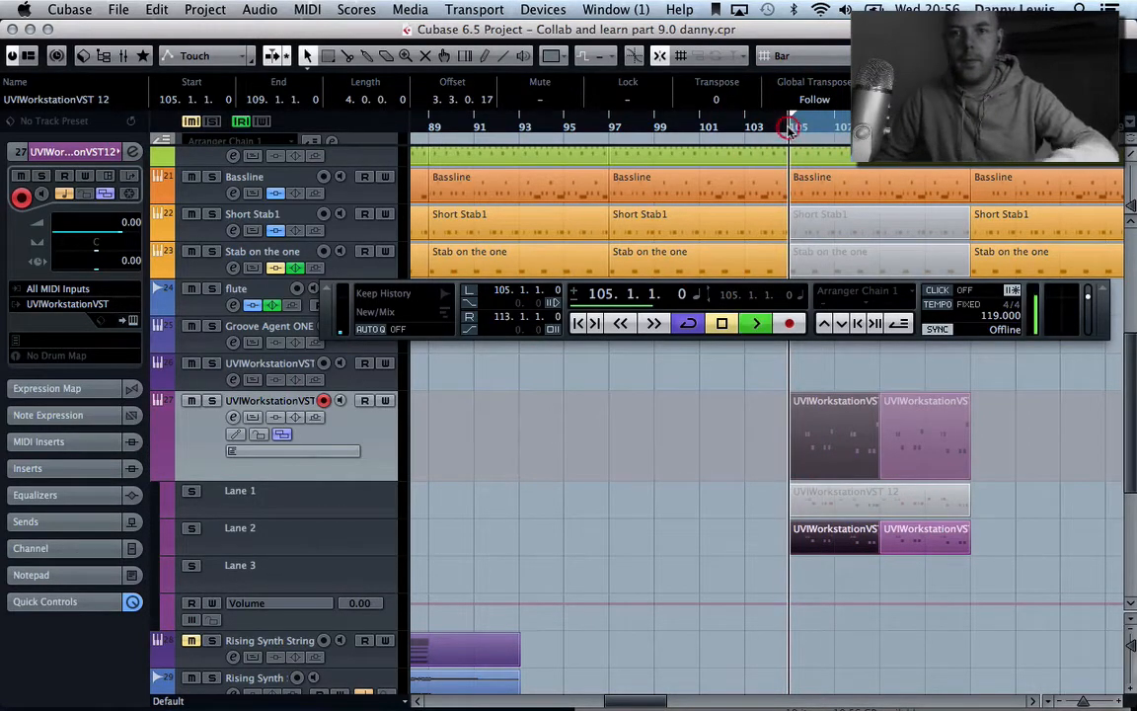
key(space)
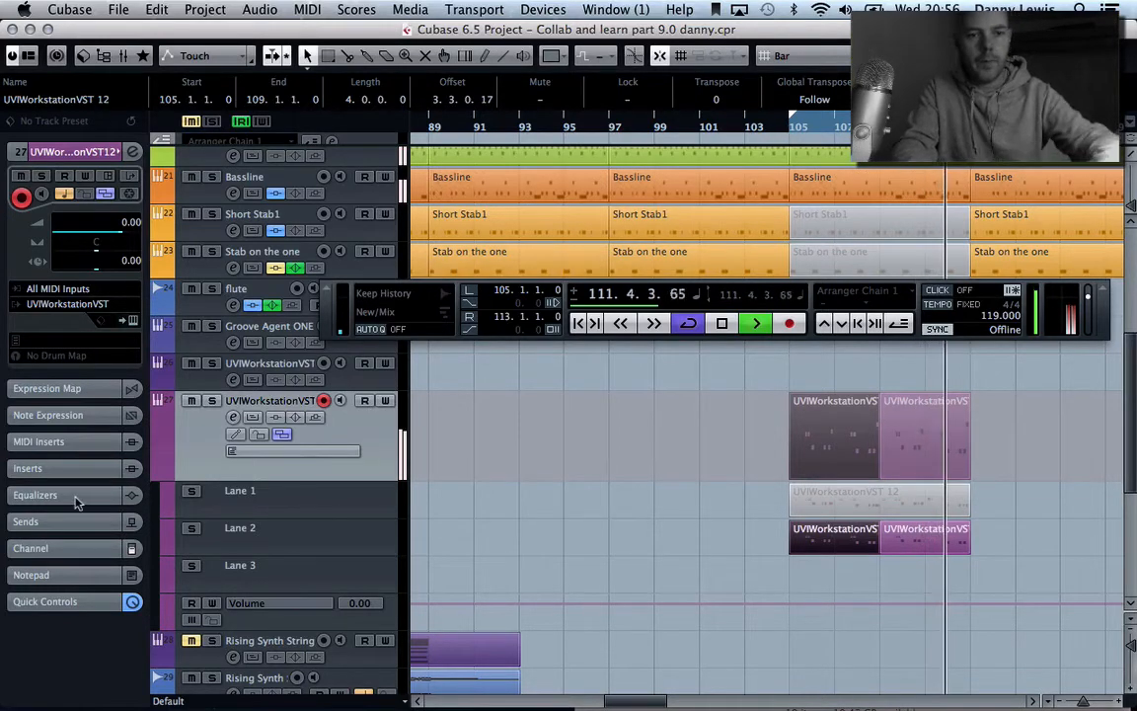
key(space)
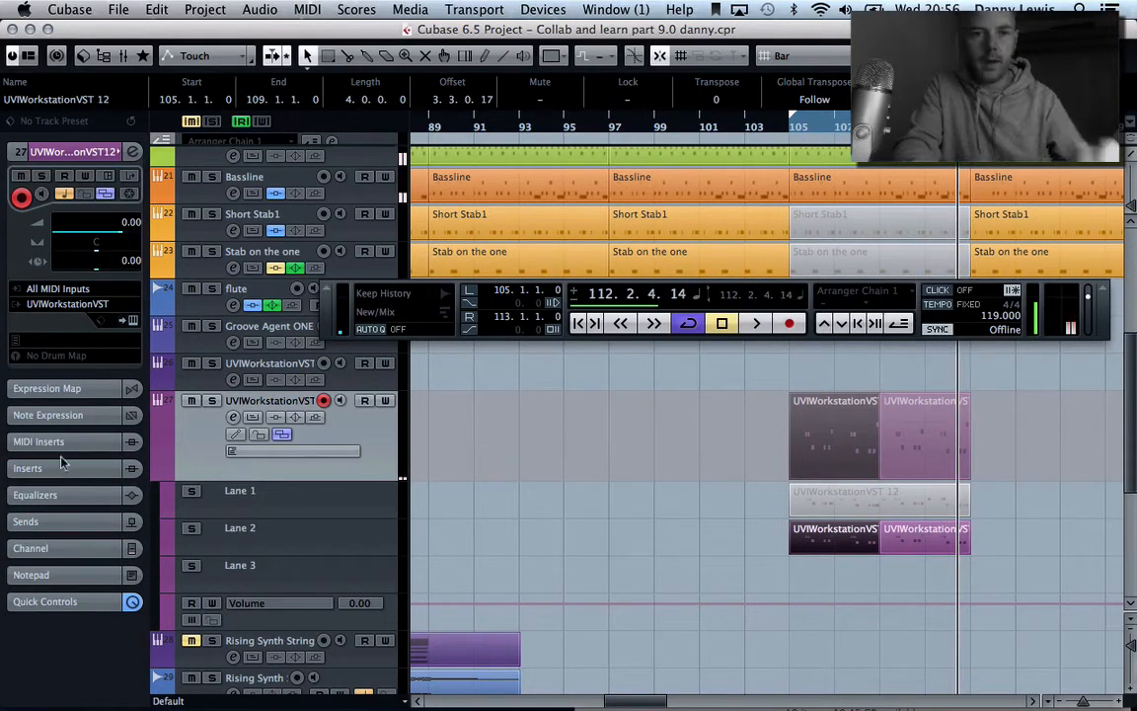
Step: Select the Stab on the one track, open the expanded Mixer with insert effects shown, and bring the UVIWorkstationVST channels into view
click(206, 267)
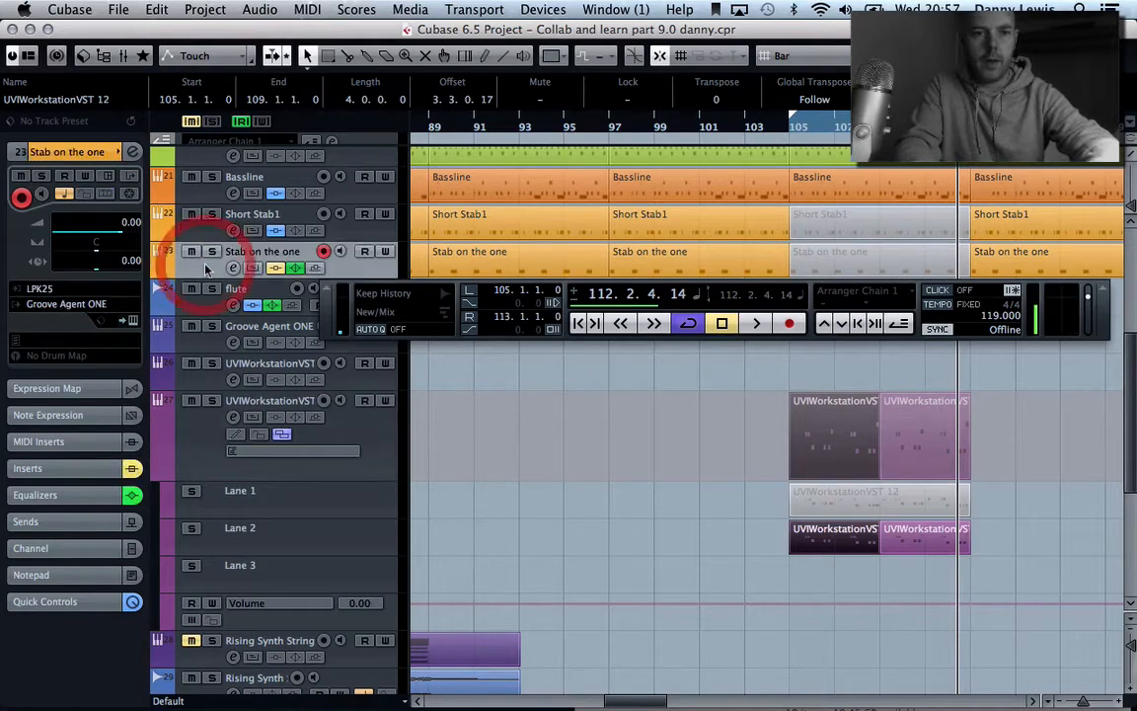
click(123, 56)
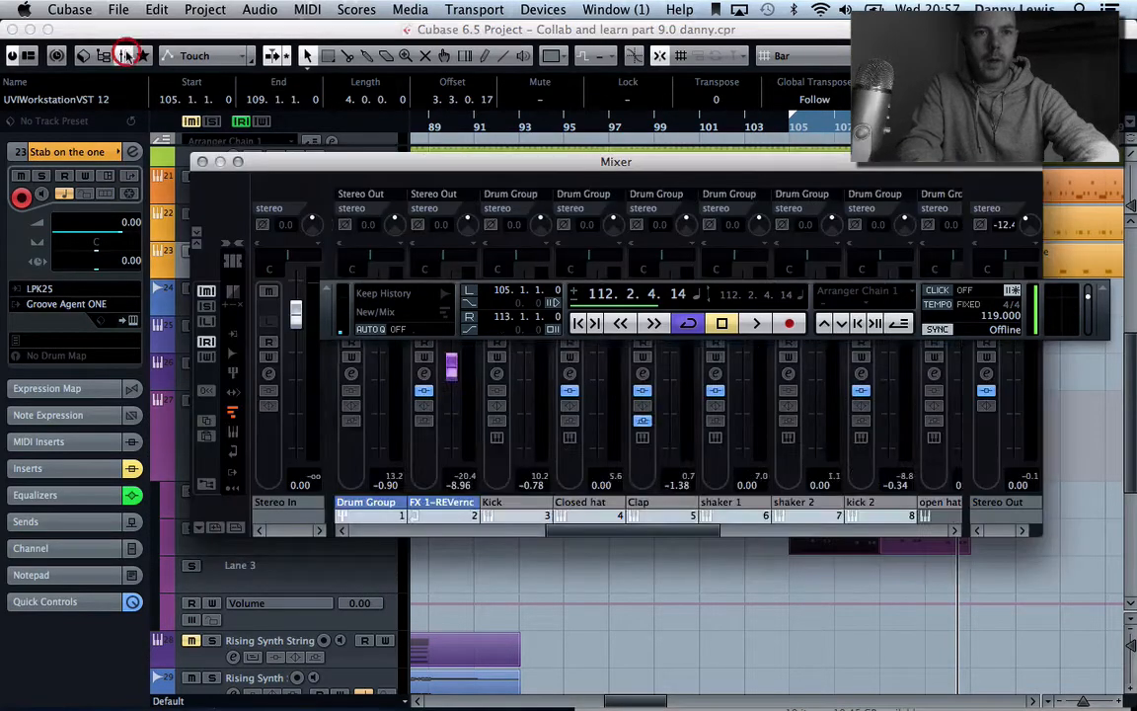
click(197, 243)
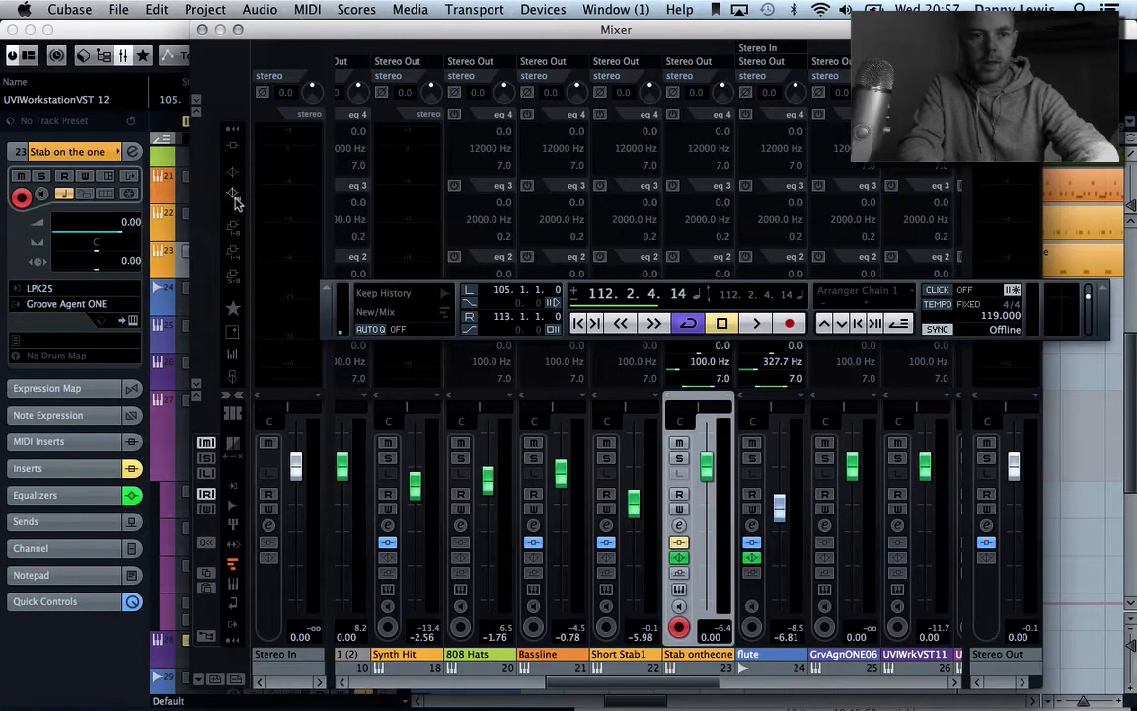
click(228, 148)
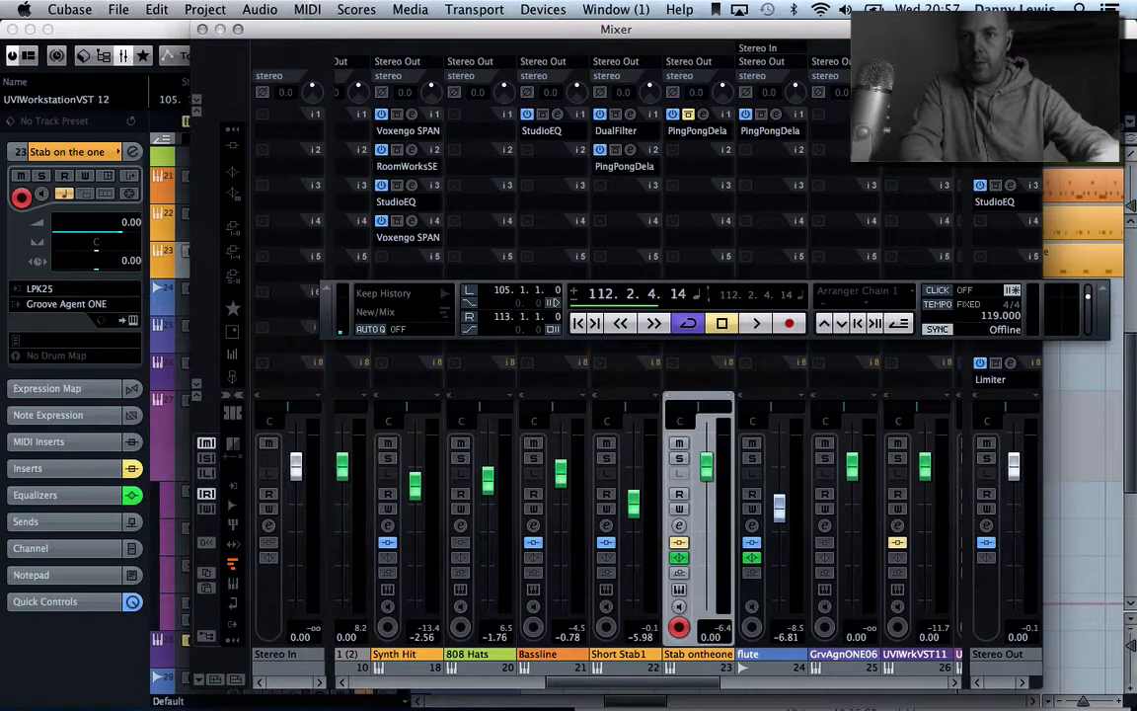
scroll(647, 523, right, 1)
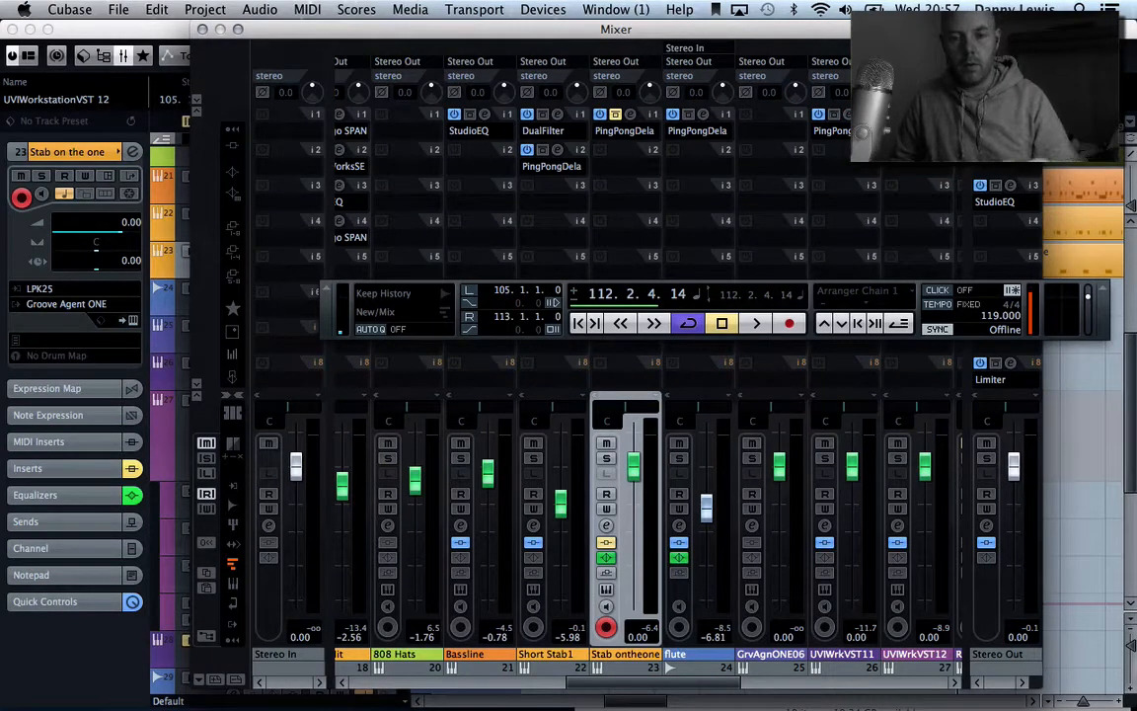
Step: Close the Mixer, select the UVIWorkstationVST 11 track, and start playback from bar 105
click(203, 30)
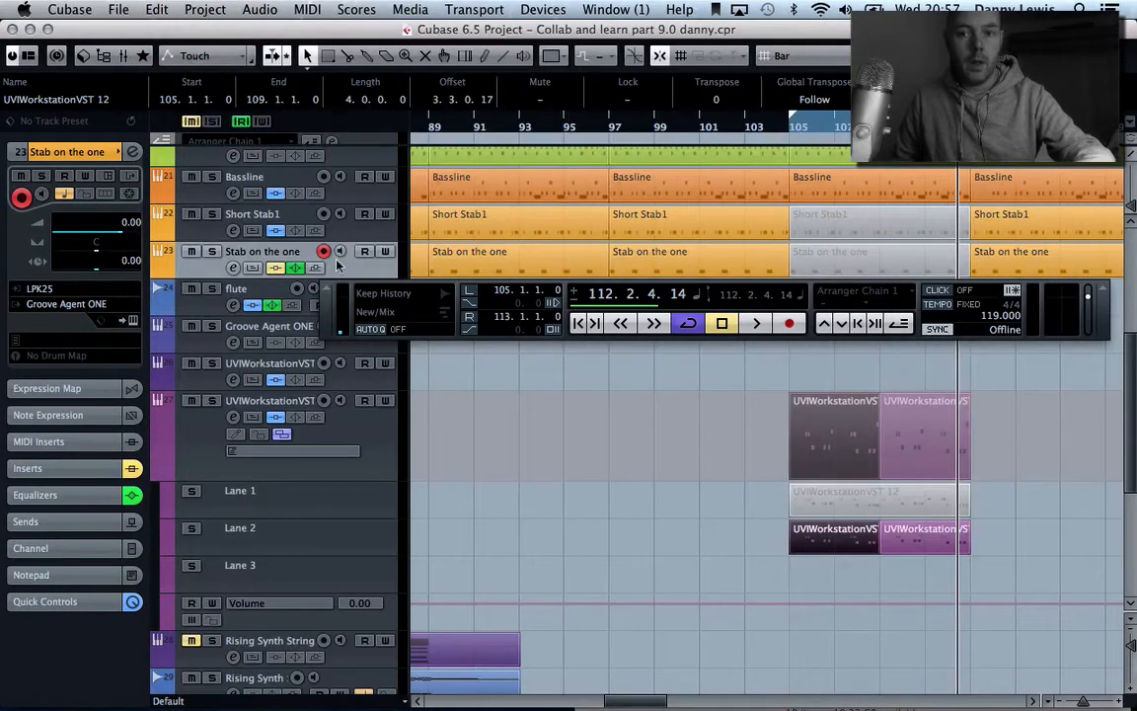
click(197, 444)
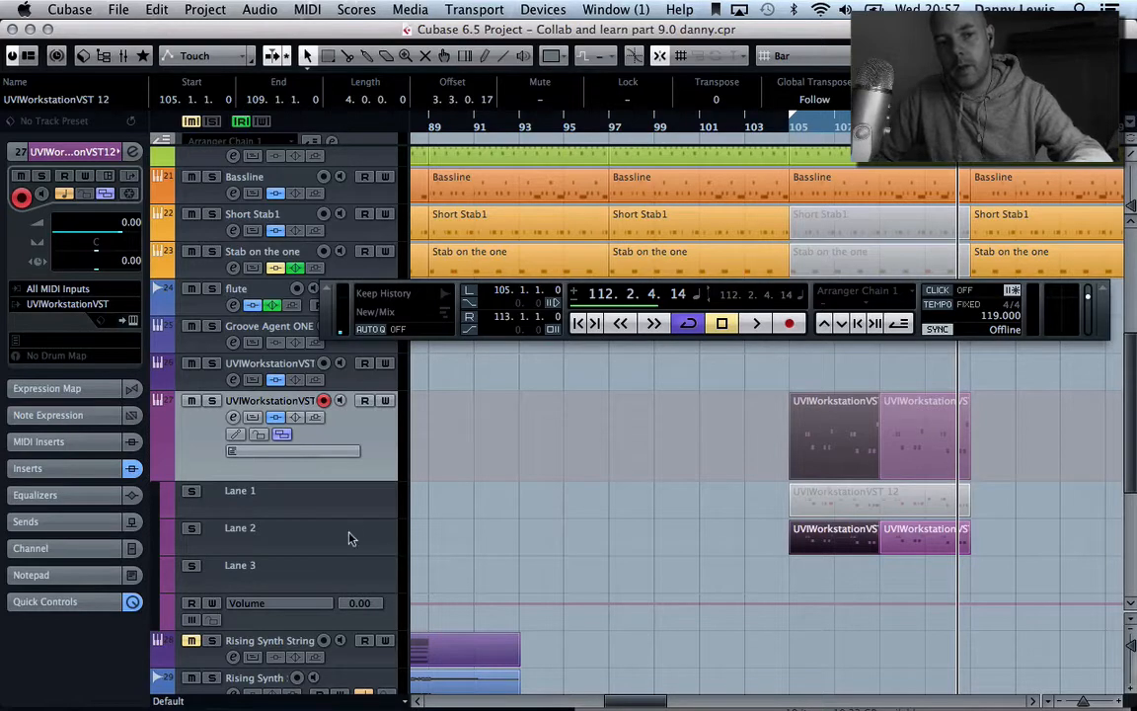
click(342, 382)
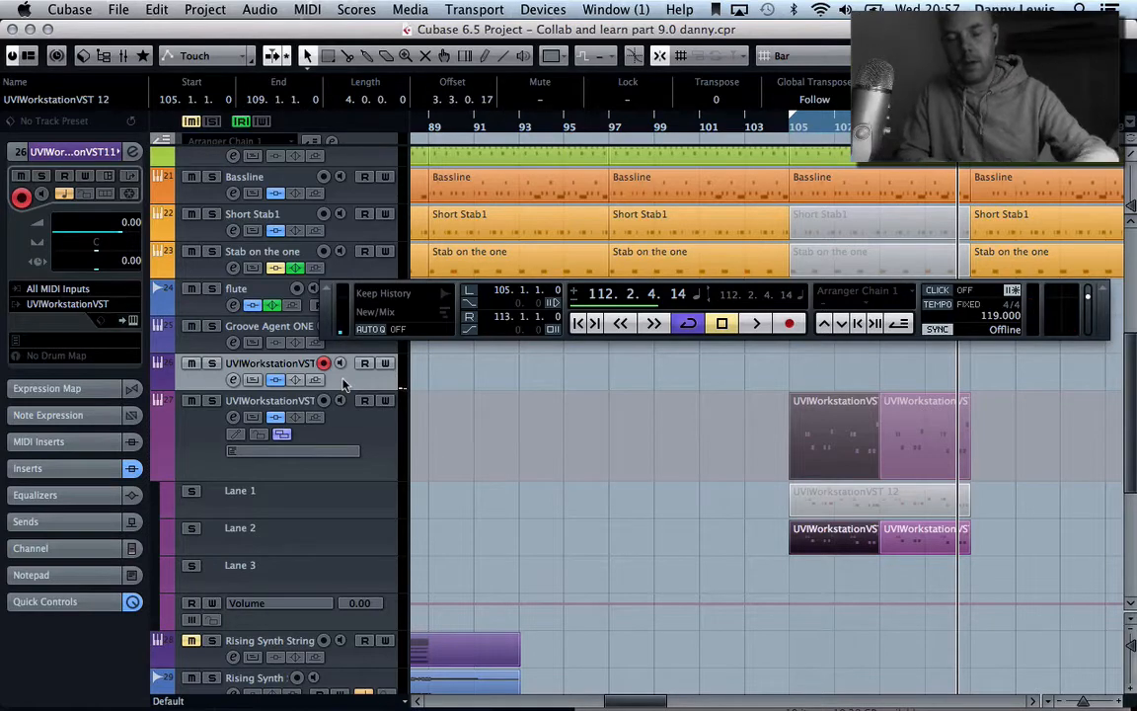
click(796, 135)
key(space)
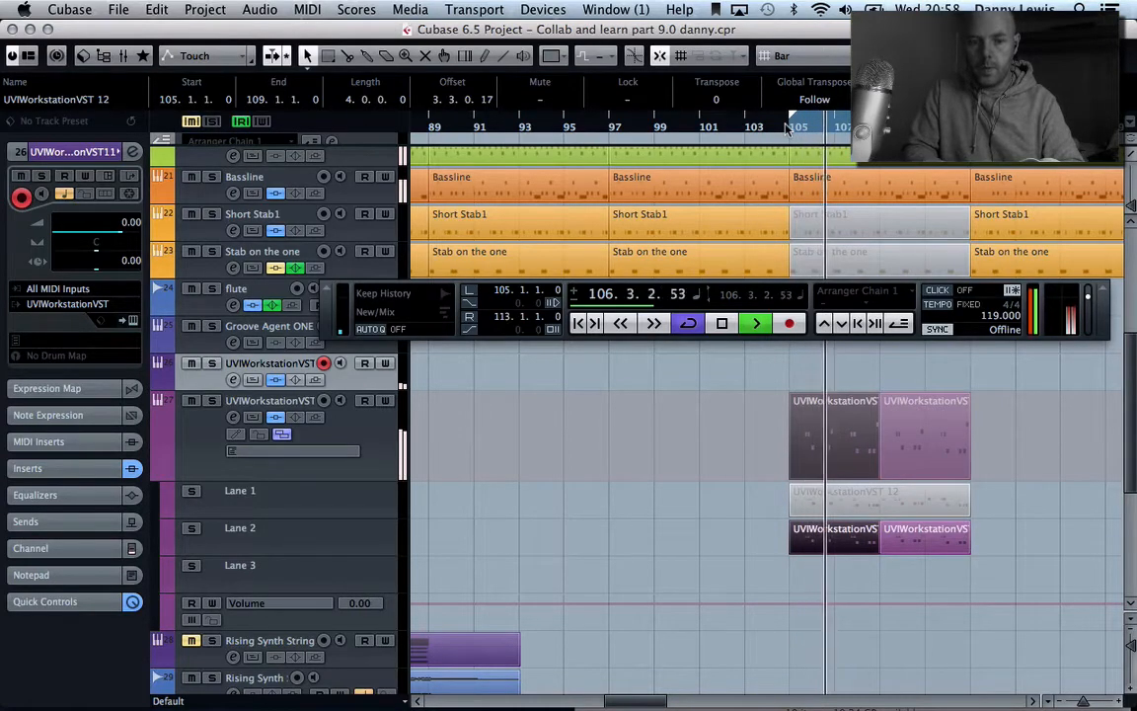
Step: Solo both UVIWorkstationVST tracks and audition them around bar 107
key(space)
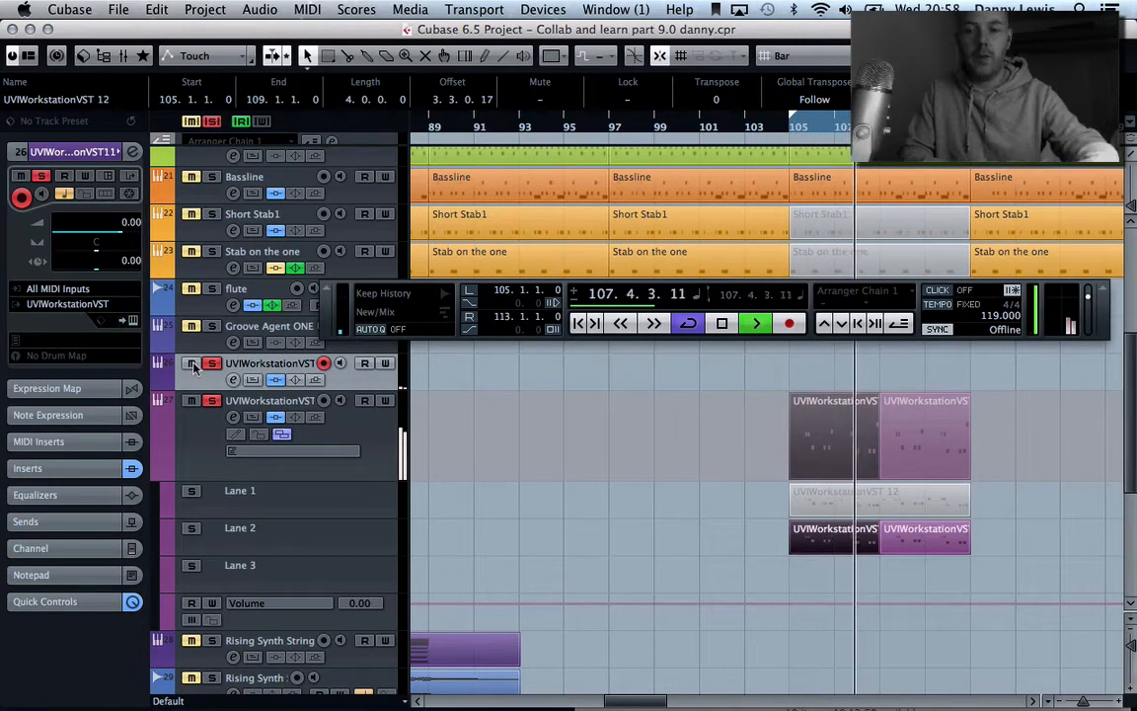
key(space)
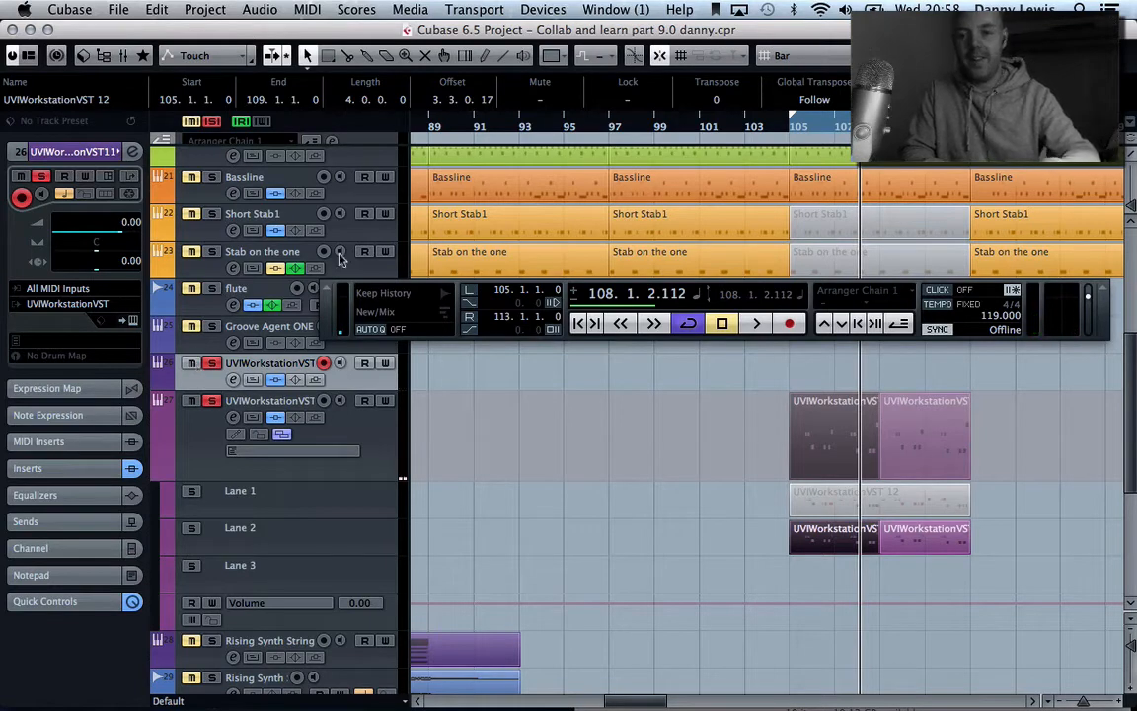
click(710, 326)
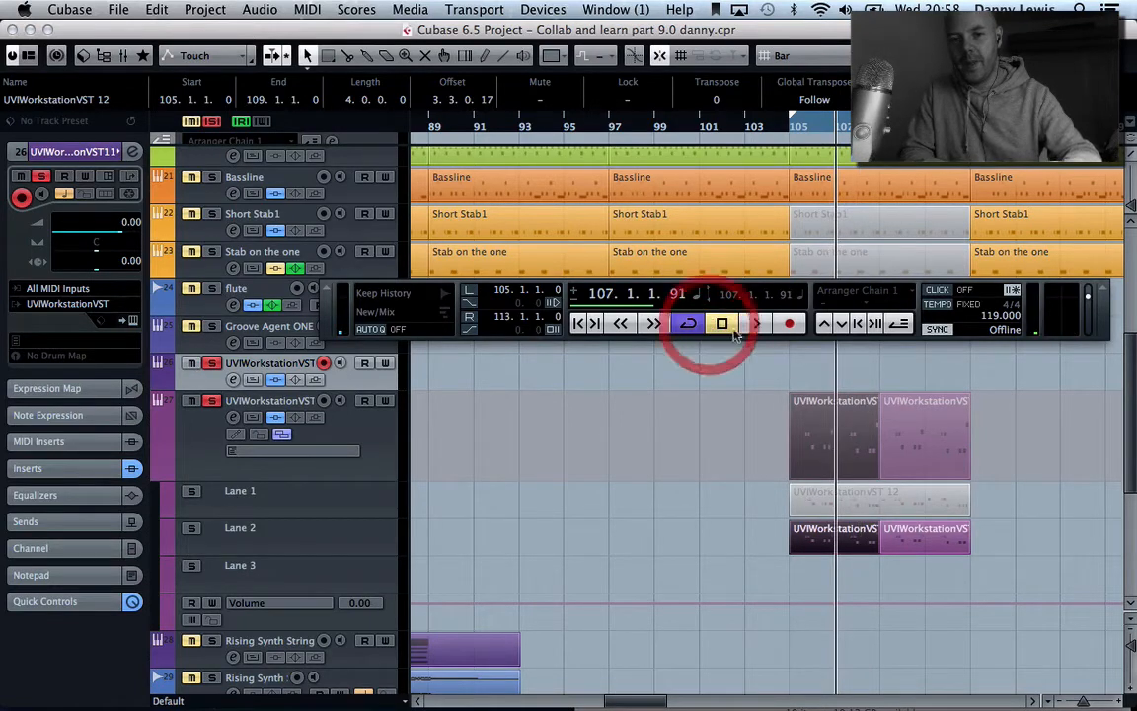
Step: Record a take on UVIWorkstationVST 11 from bar 104 with the metronome on, trim its start to bar 109, and copy it to bar 105
double_click(771, 126)
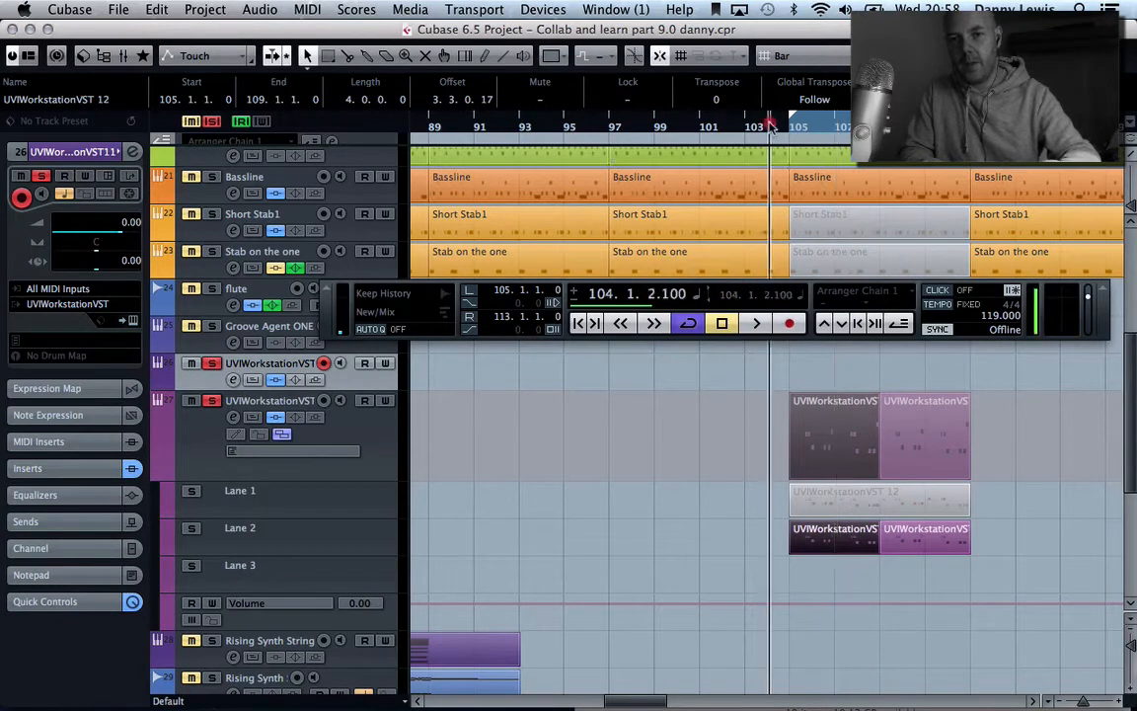
click(789, 323)
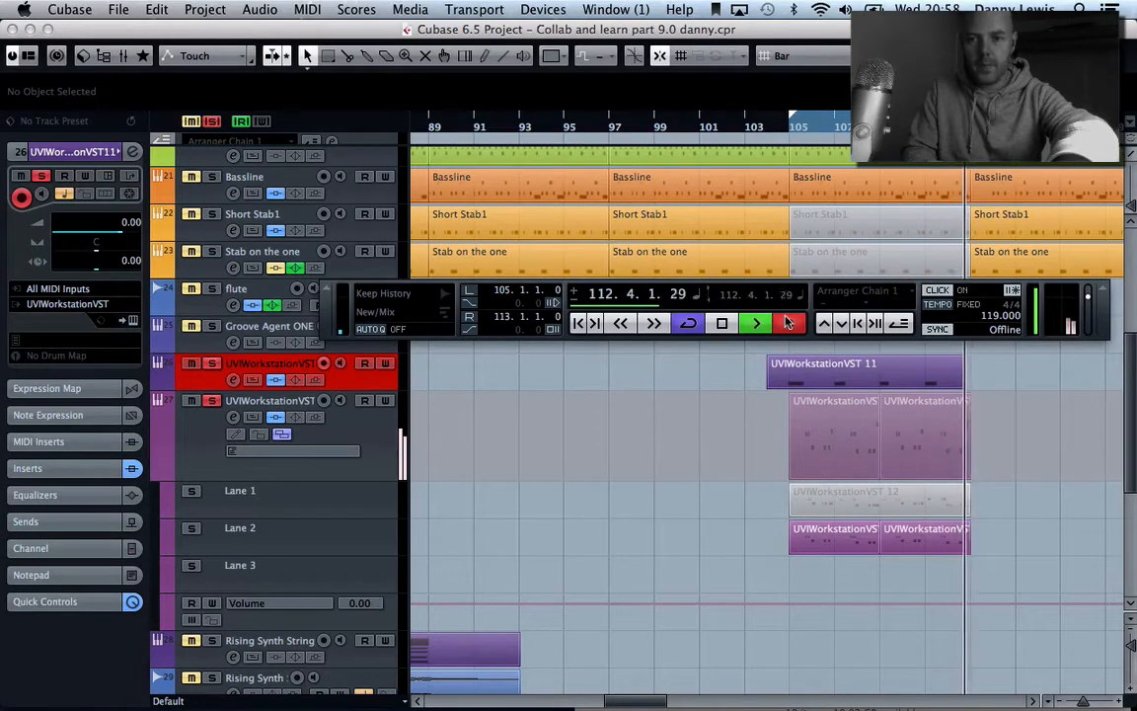
key(space)
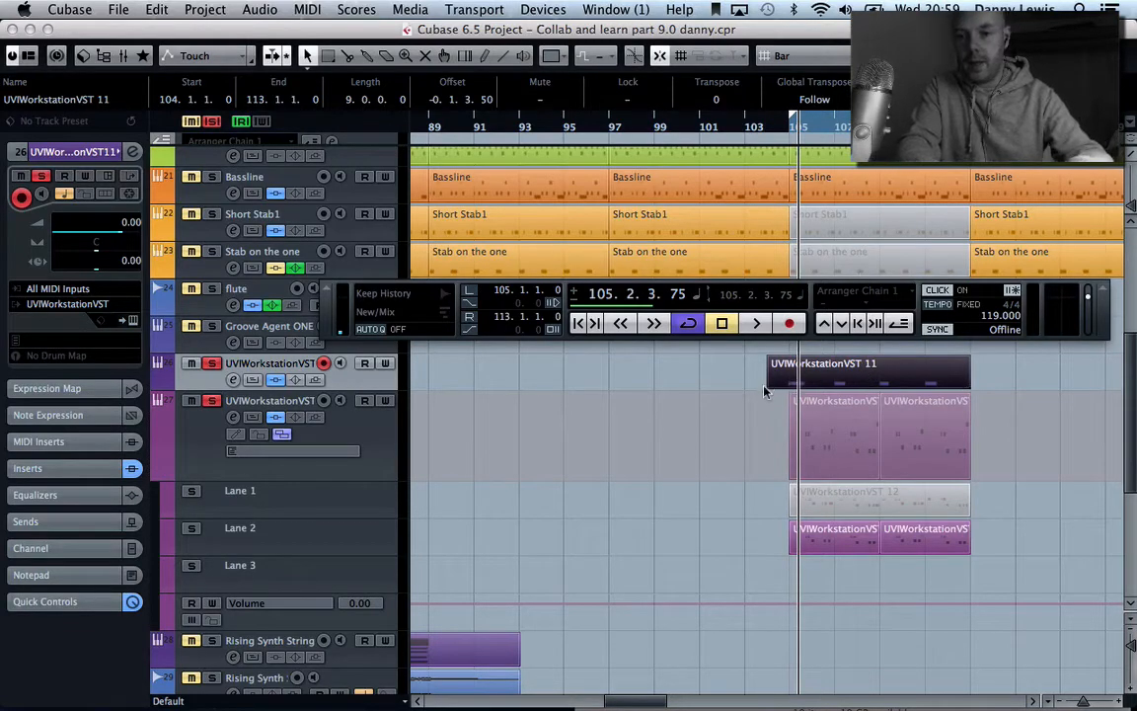
drag(769, 386, 846, 371)
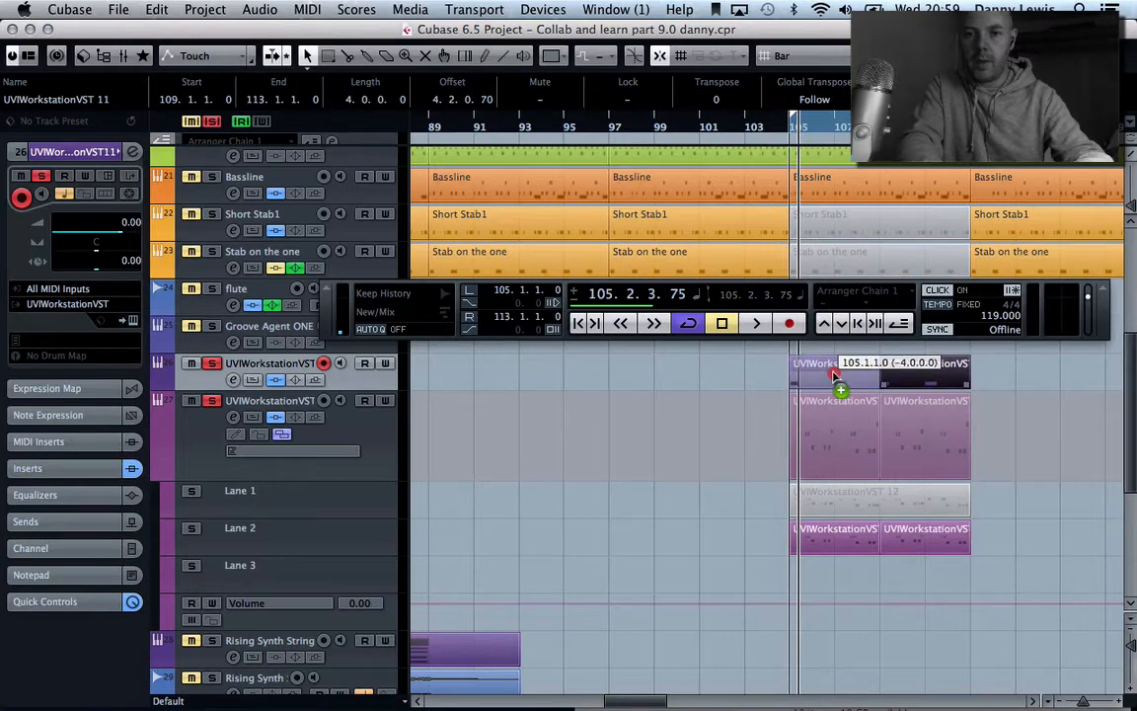
Step: Audition the two four-bar UVIWorkstationVST 11 parts from bar 105 against the soloed stab part
click(789, 128)
key(space)
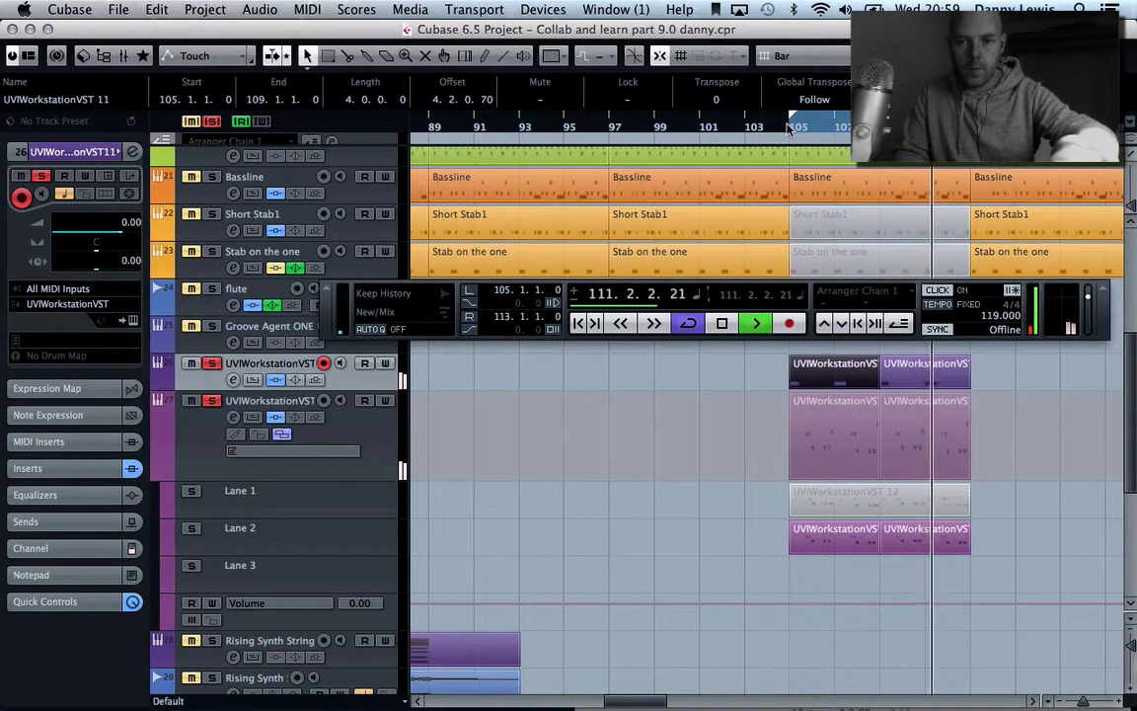
key(space)
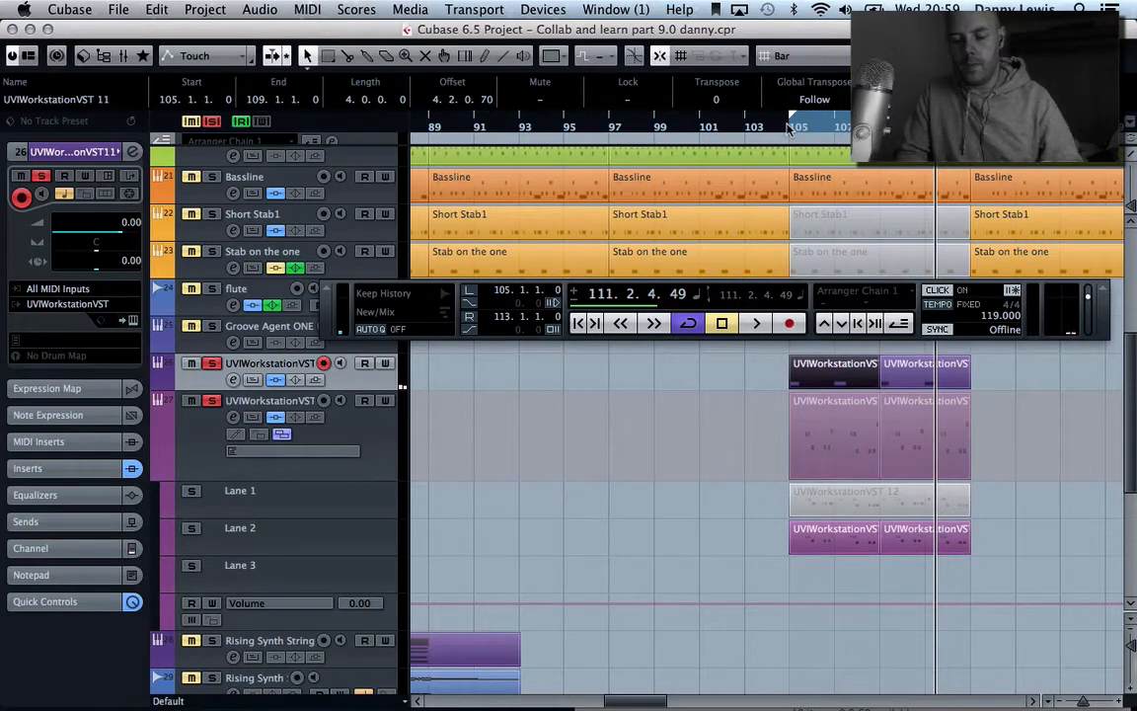
key(space)
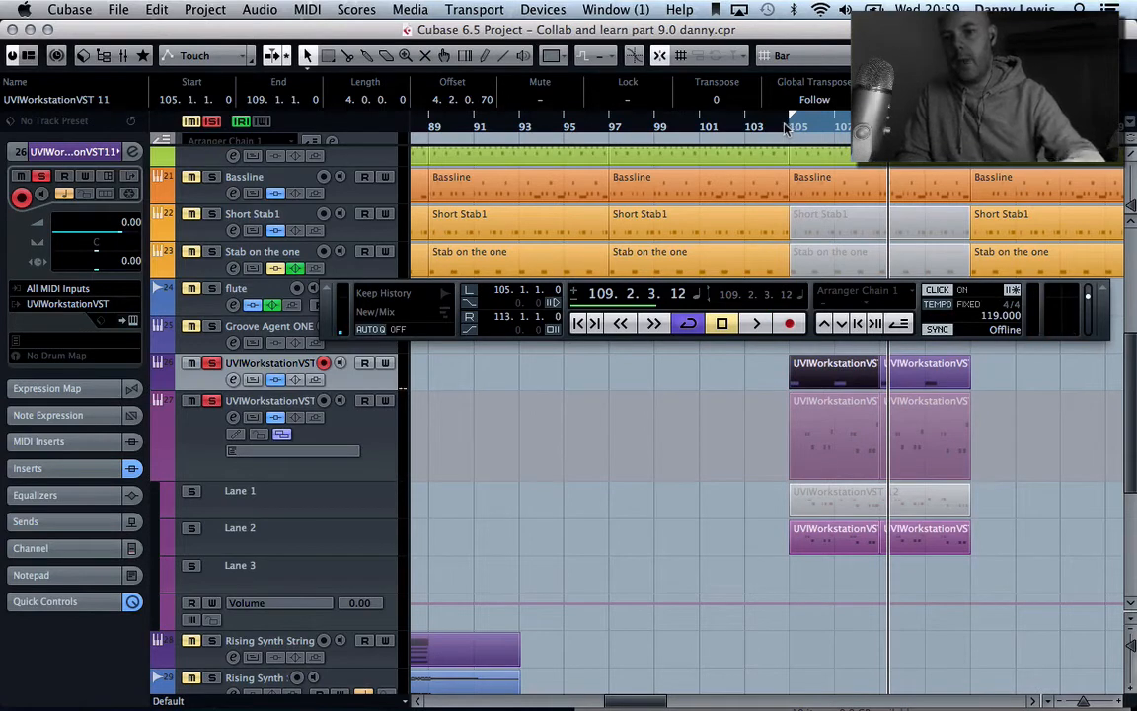
Step: Re-record the UVIWorkstationVST 11 part over bars 105 to 113, and audition it with the tracks unsoloed and the metronome off
click(777, 130)
click(788, 323)
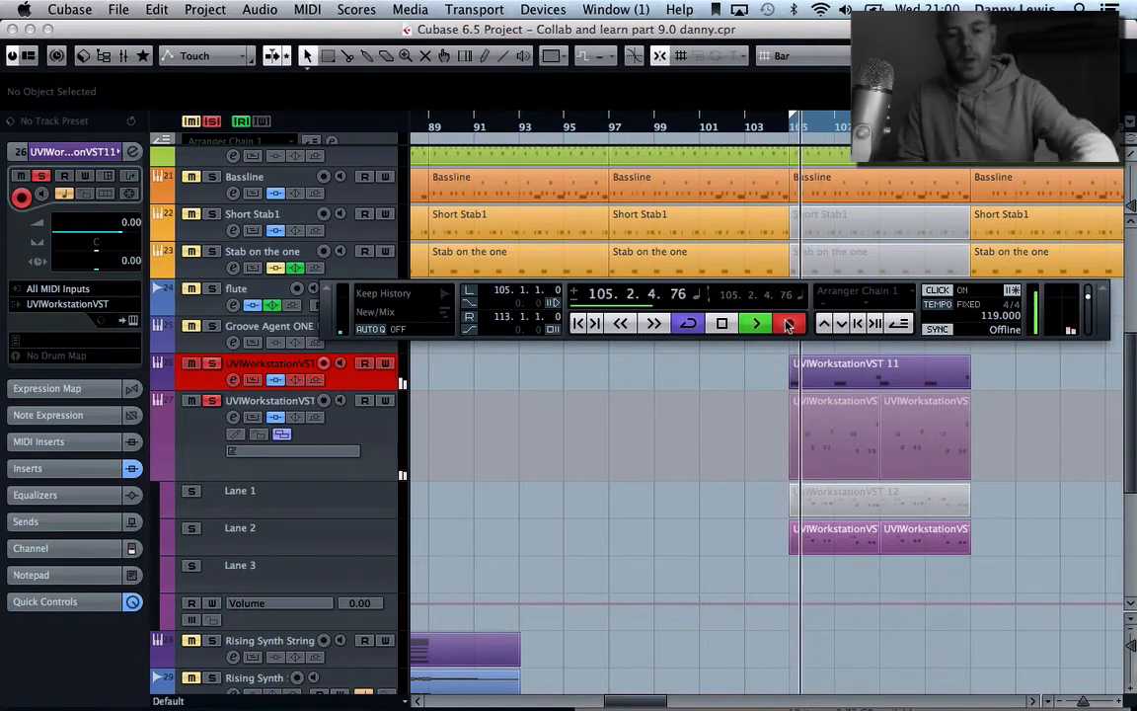
key(space)
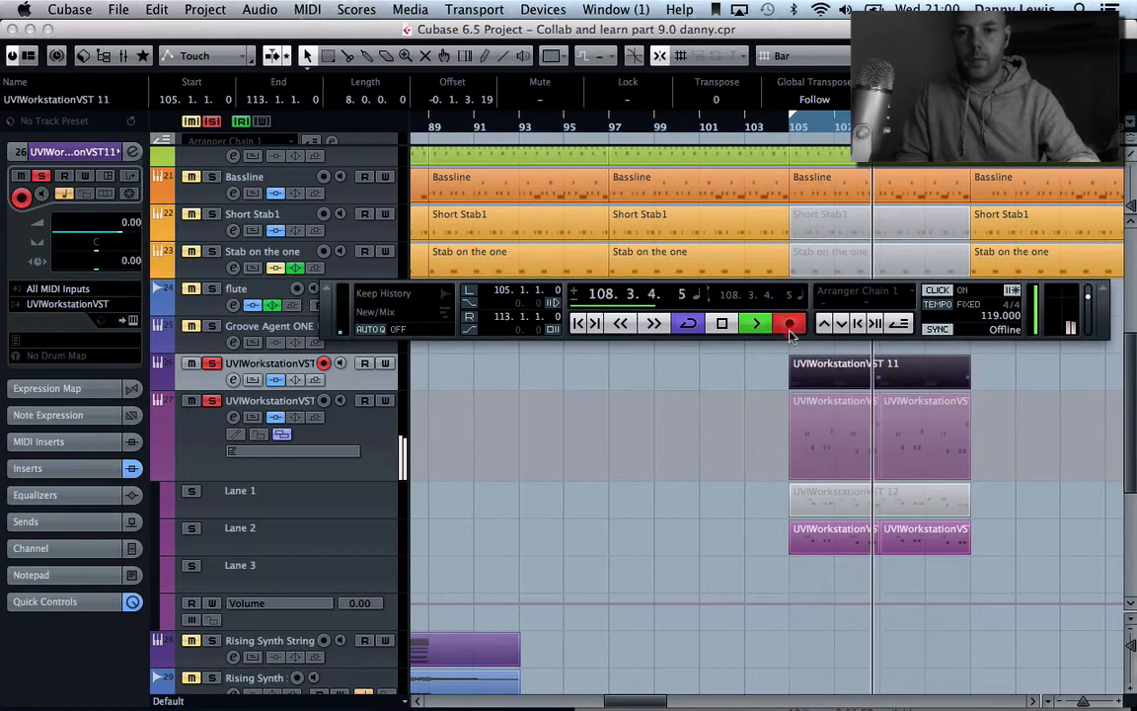
click(789, 325)
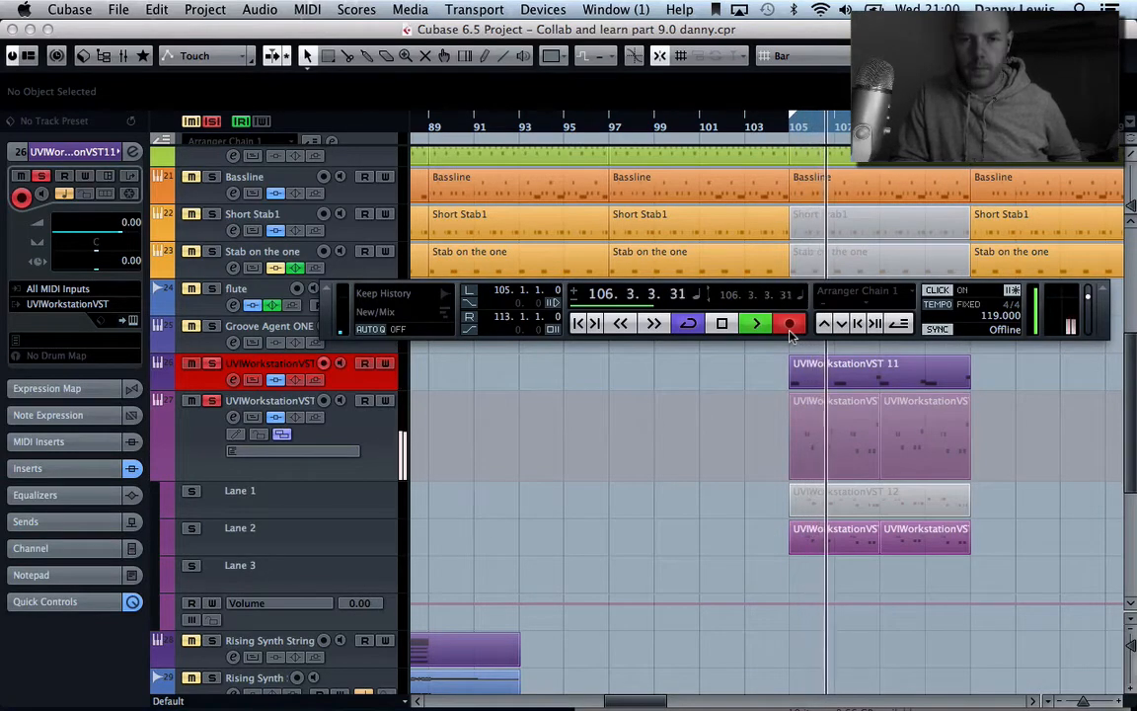
key(space)
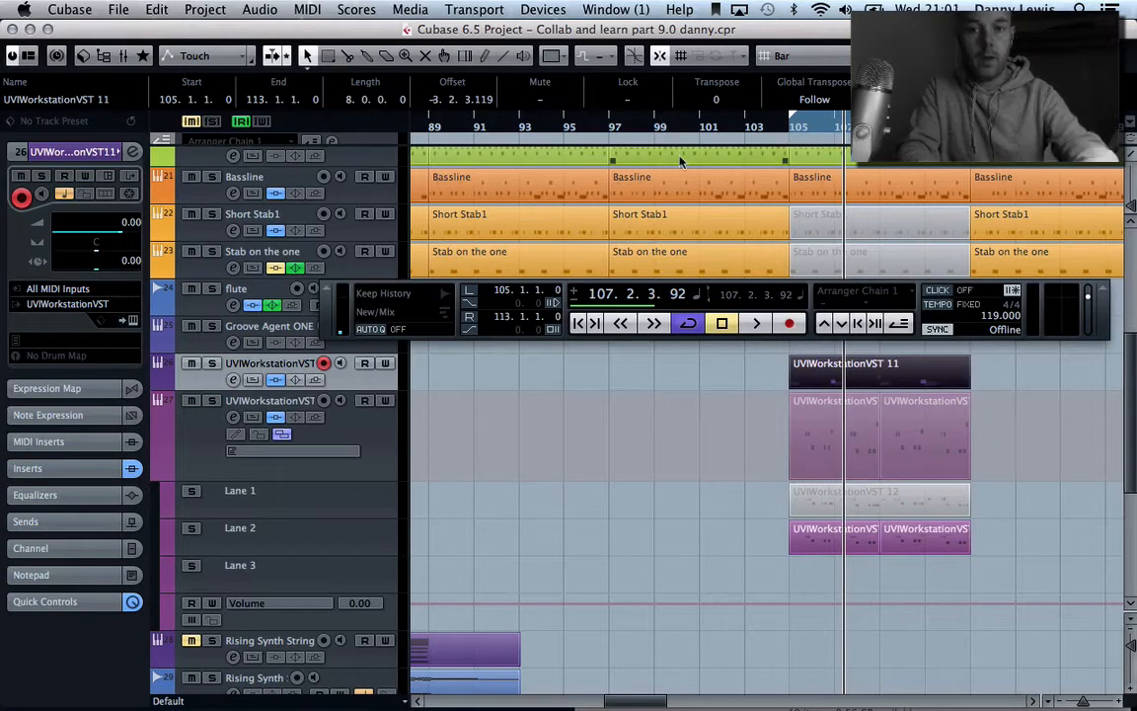
double_click(642, 126)
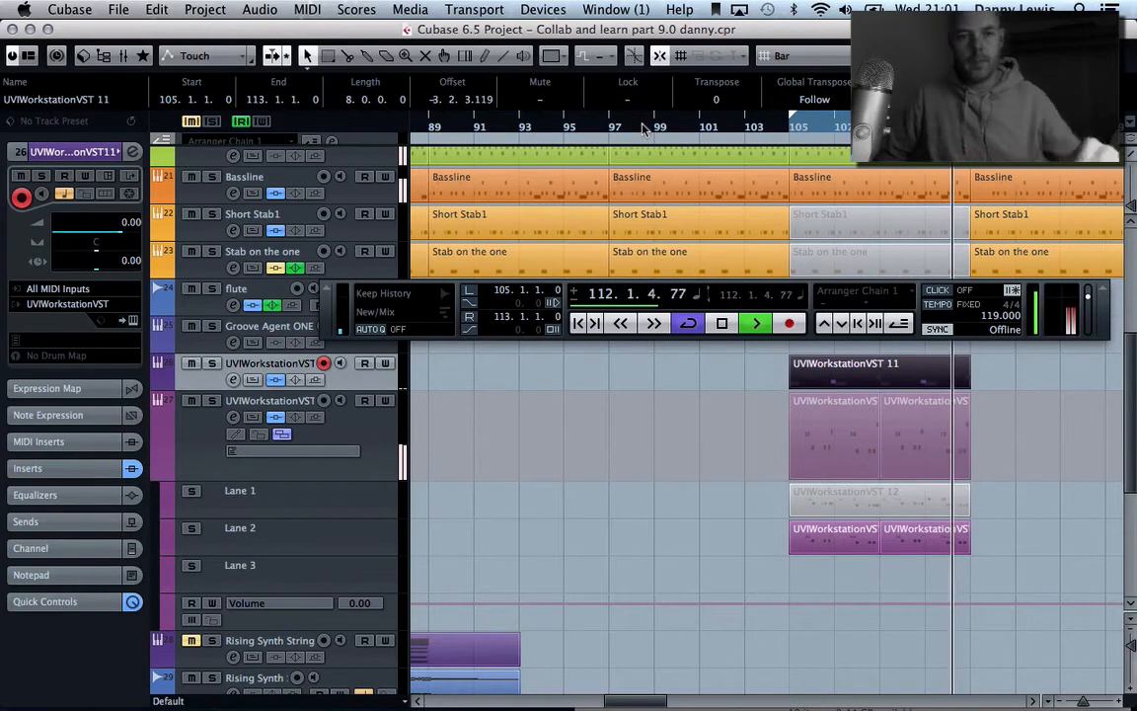
key(space)
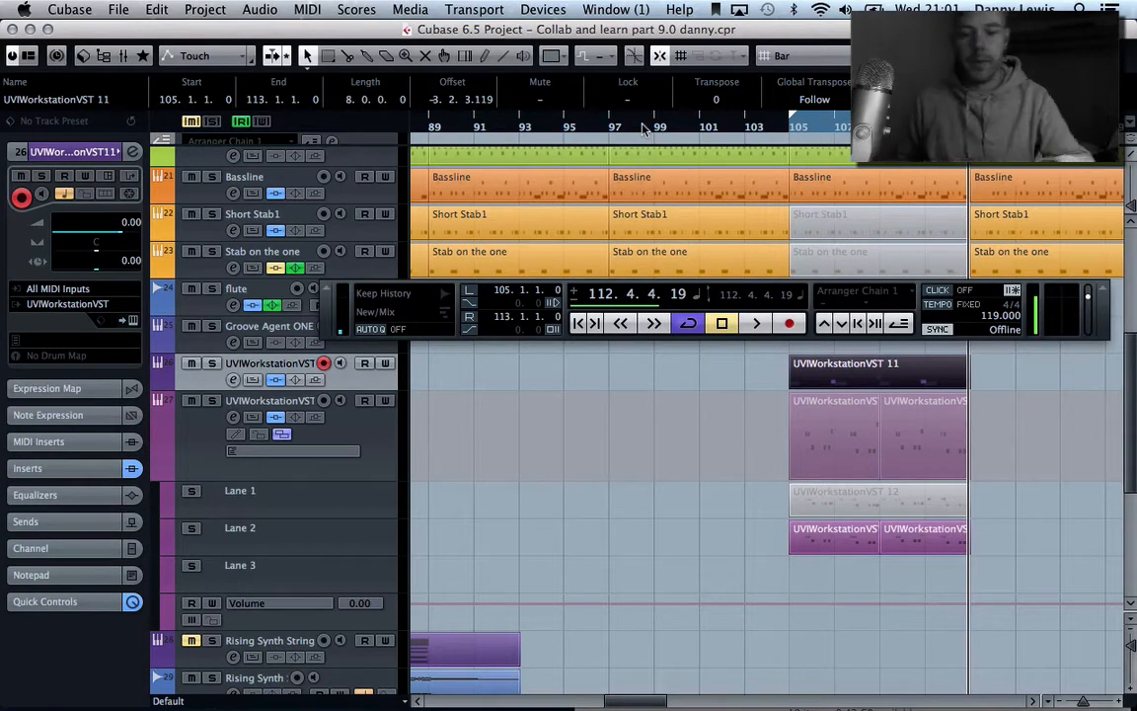
Step: Open the Bassline part at bar 105 in the Key Editor and play it back up to about bar 107
double_click(824, 186)
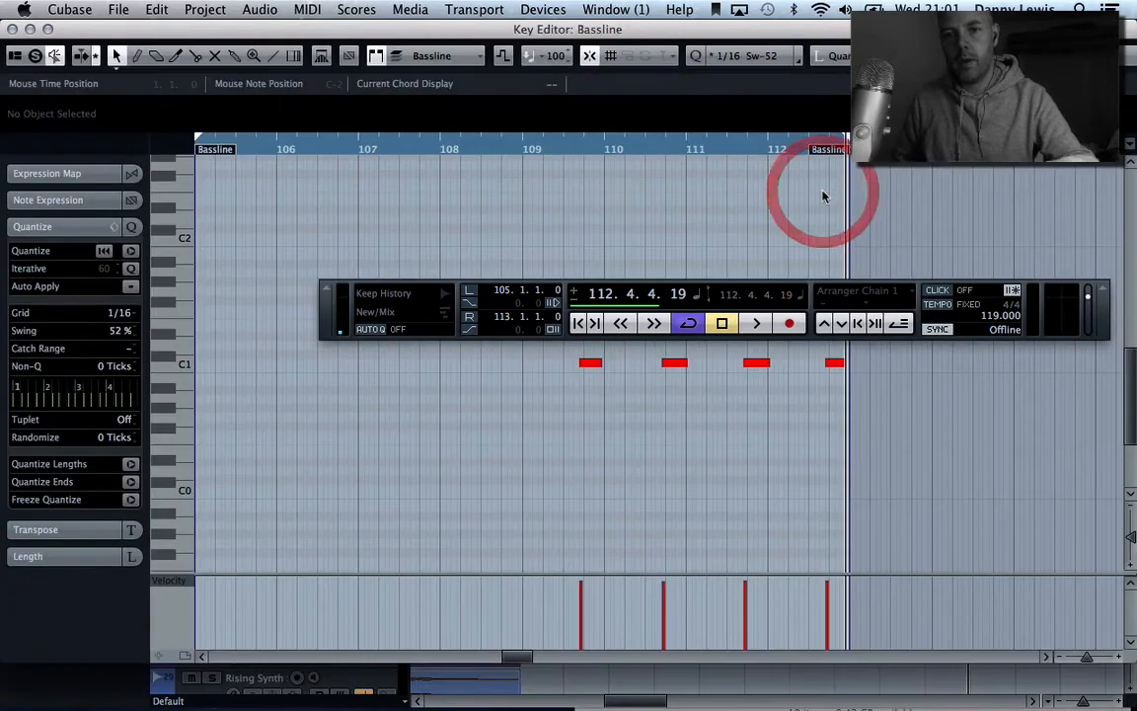
key(Return)
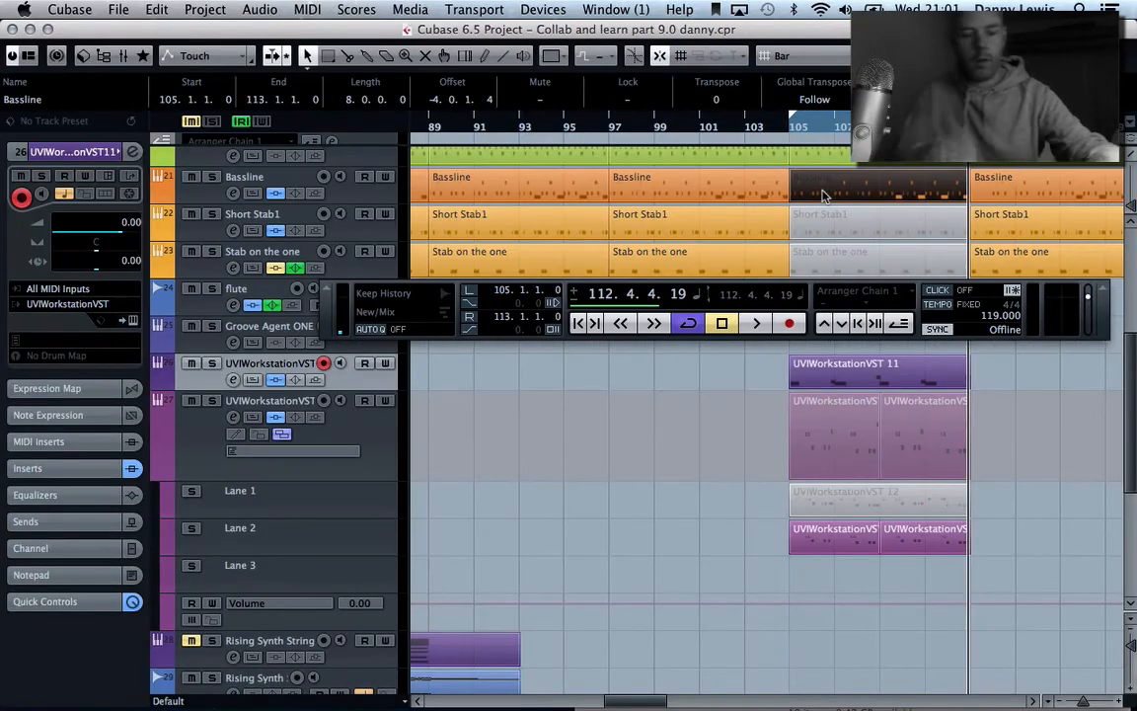
click(825, 193)
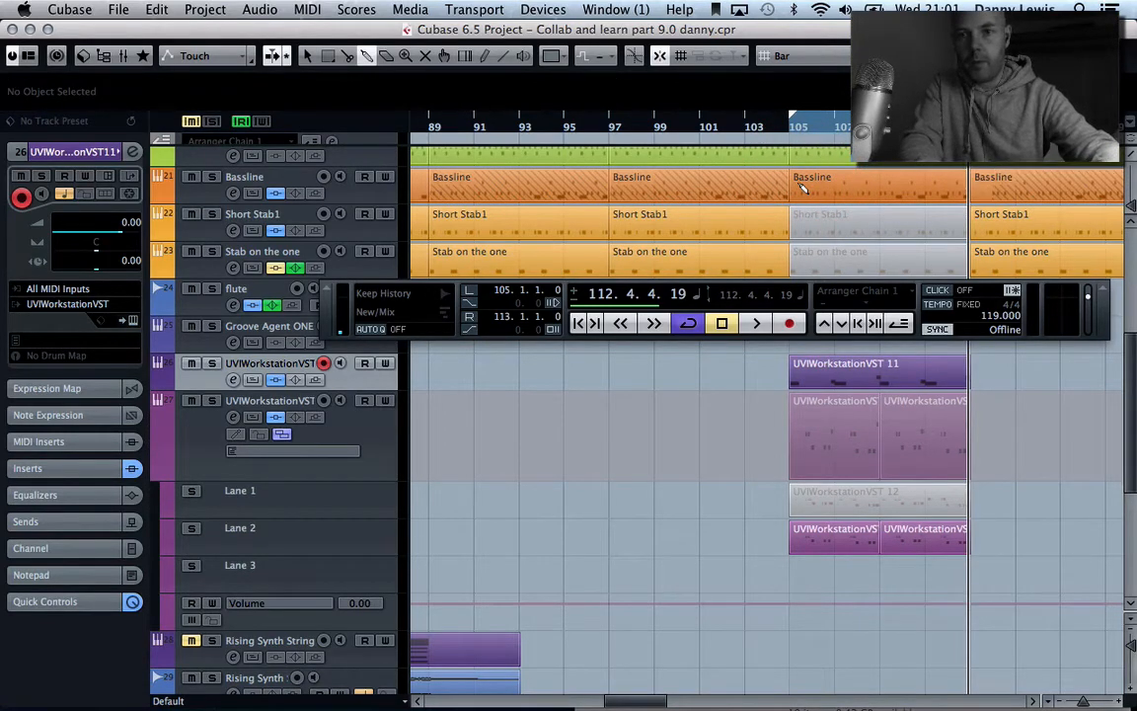
double_click(847, 192)
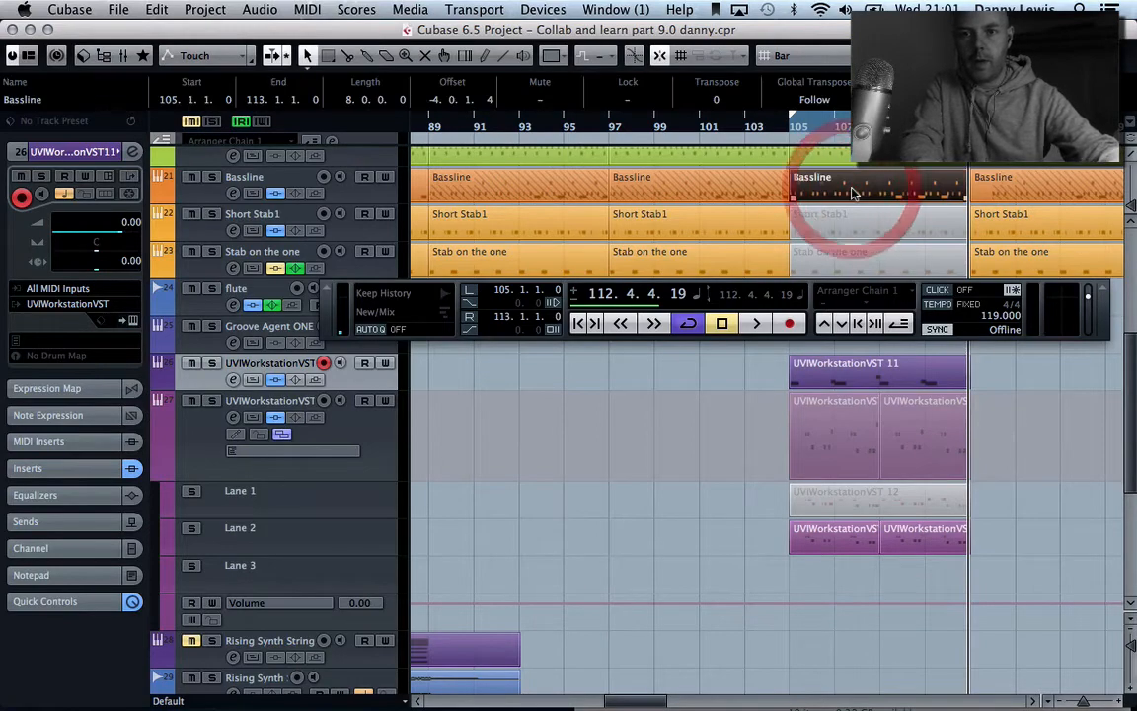
key(space)
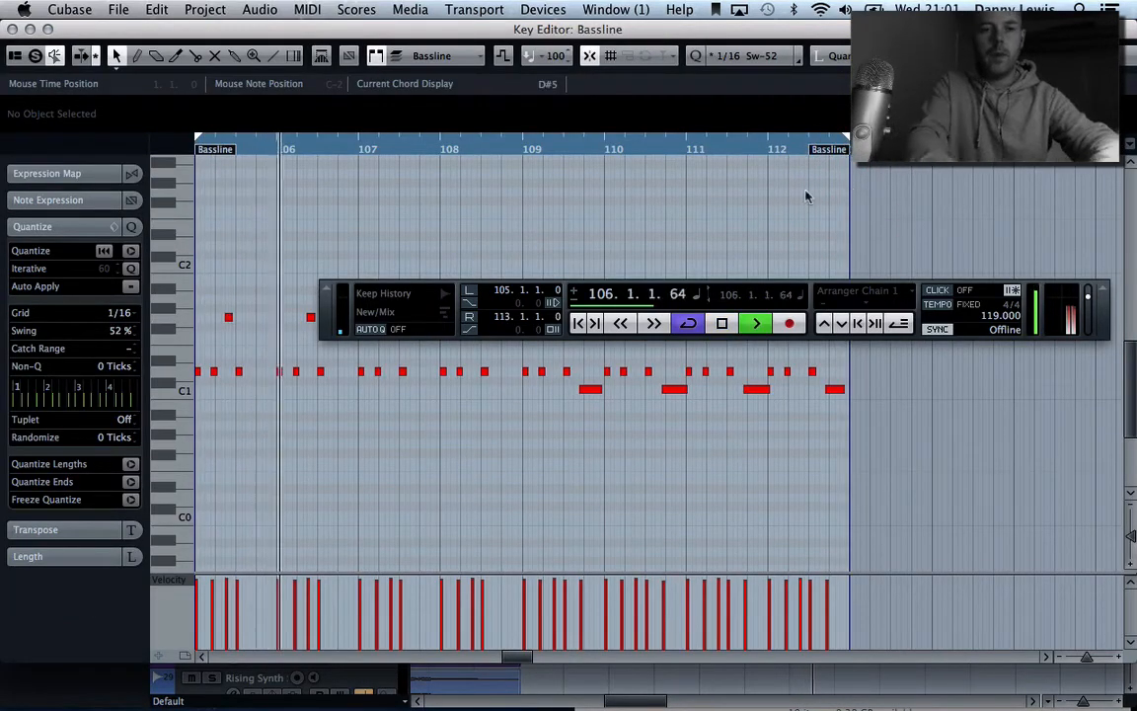
key(space)
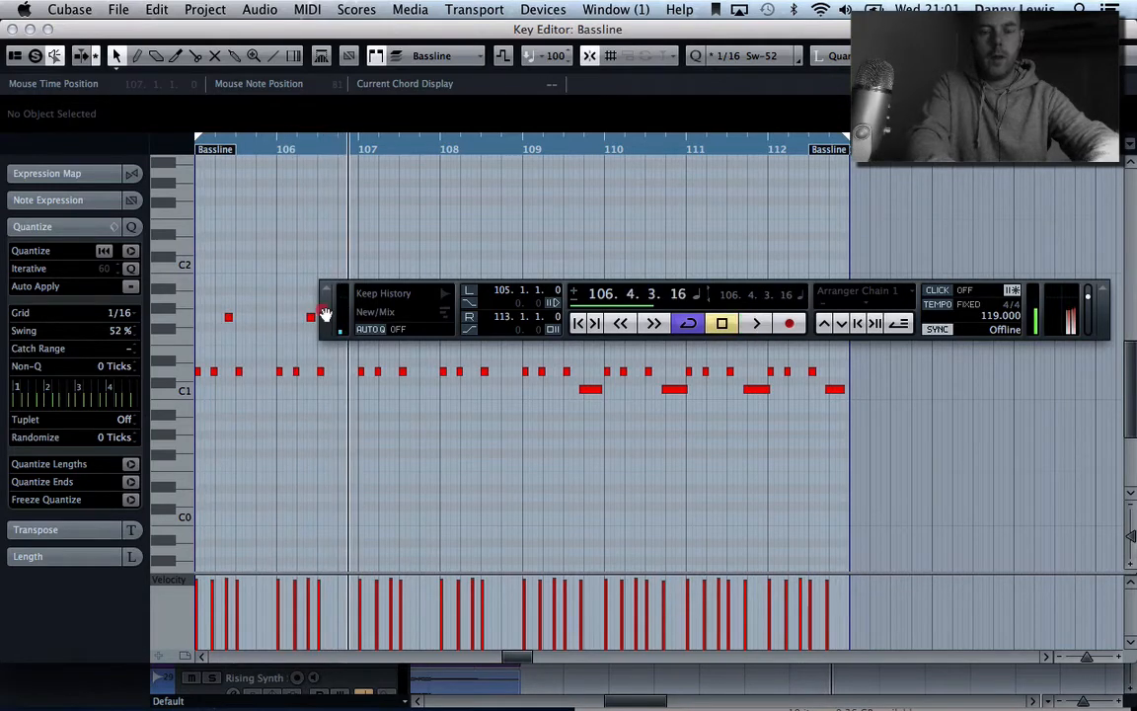
Step: Transpose the Bassline notes in bars 106 and 107 down two semitones, and audition the change from just before bar 105
drag(321, 312, 585, 269)
drag(279, 282, 416, 413)
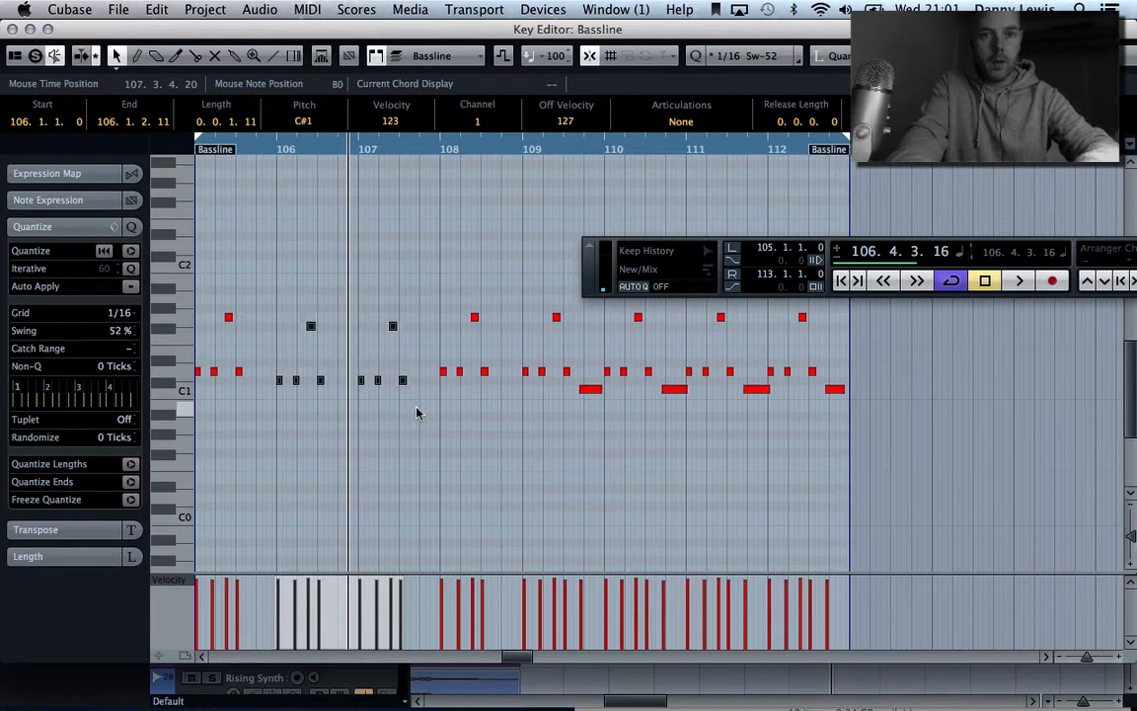
key(space)
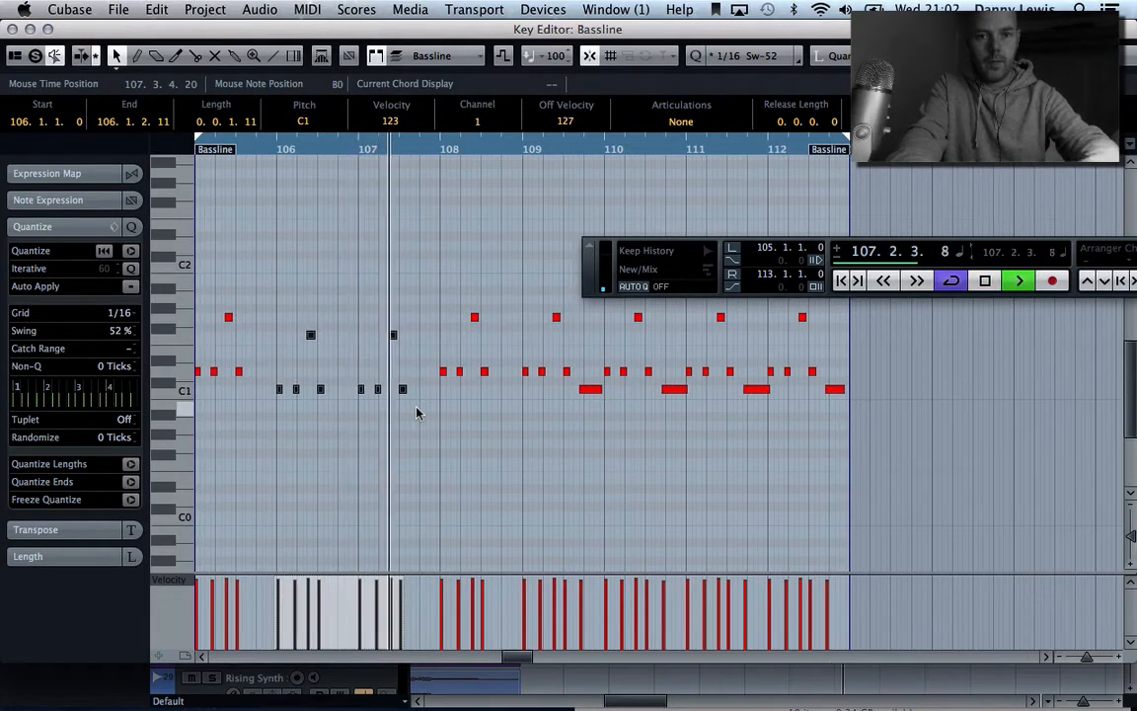
scroll(311, 233, left, 8)
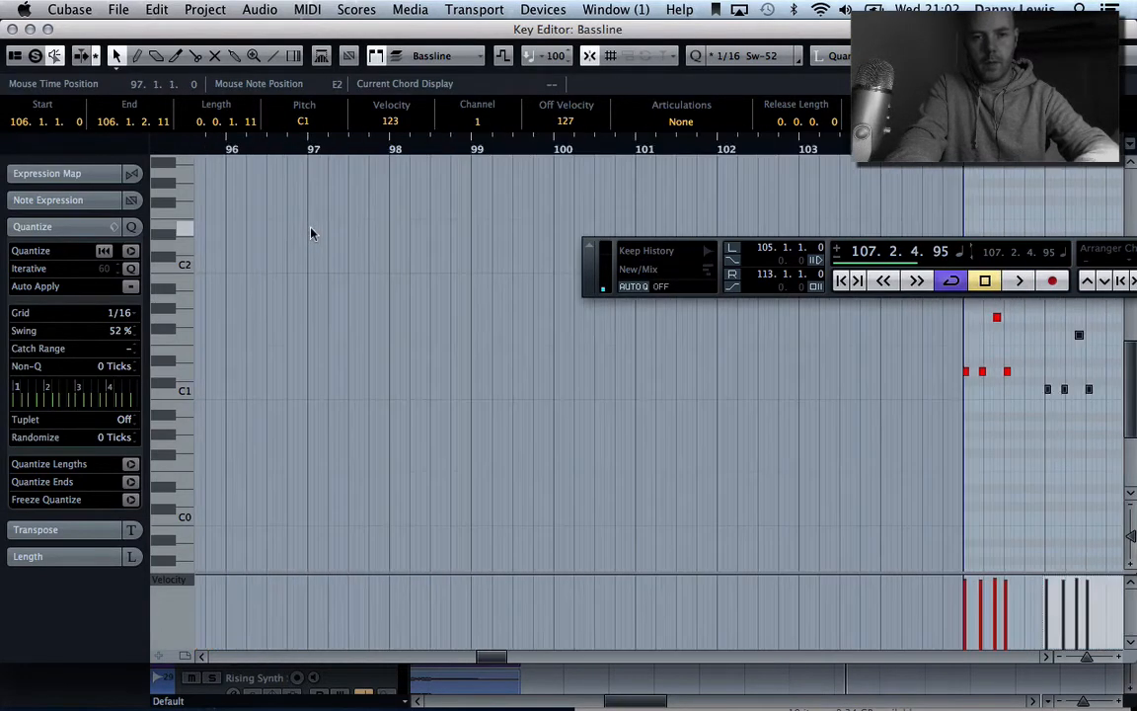
scroll(311, 233, right, 6)
double_click(360, 150)
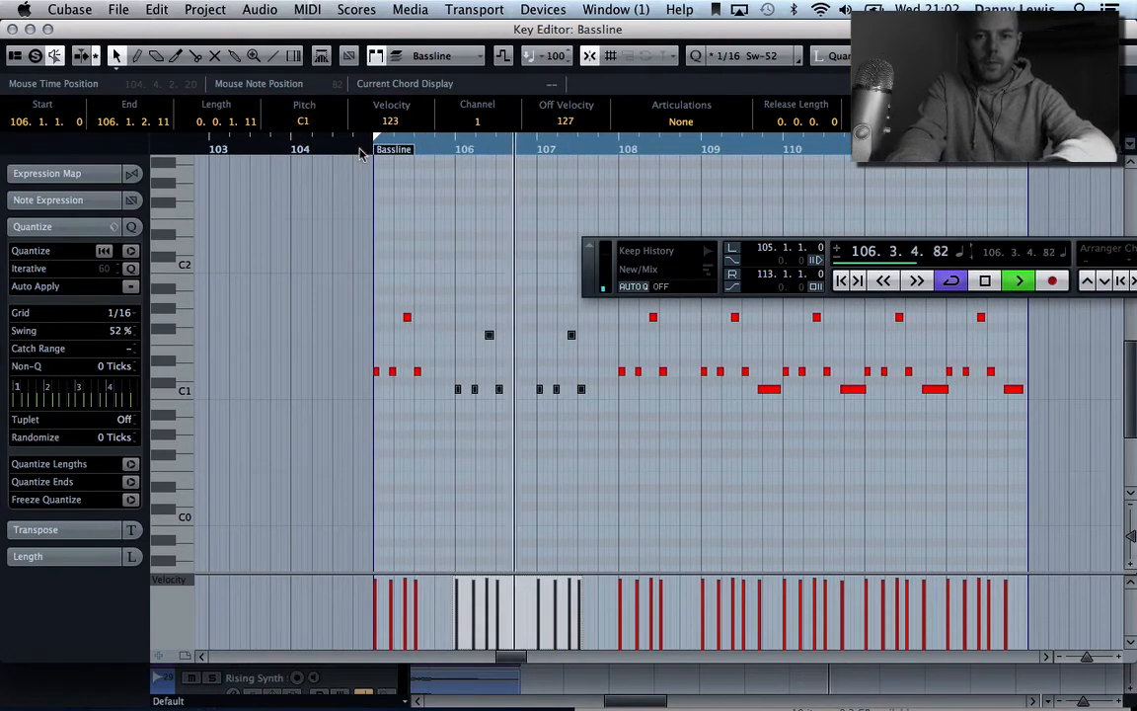
key(space)
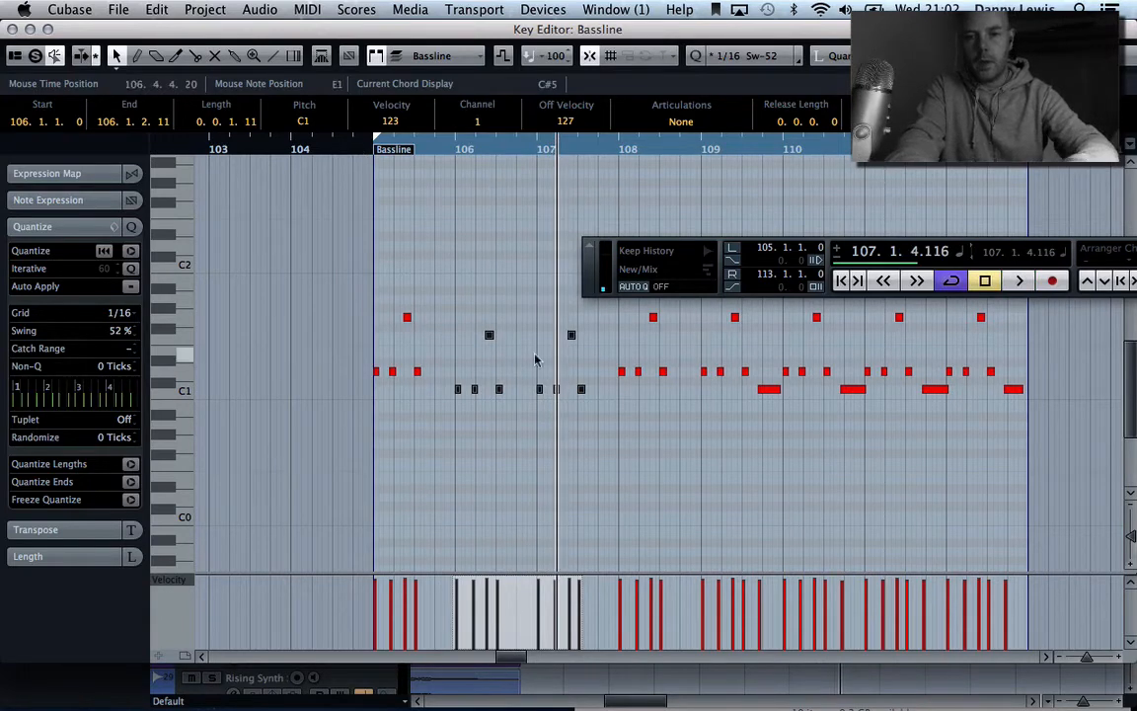
Step: Raise only the bar 107 Bassline notes two semitones, with the first note on D1, and audition from just before bar 105
drag(528, 327, 595, 407)
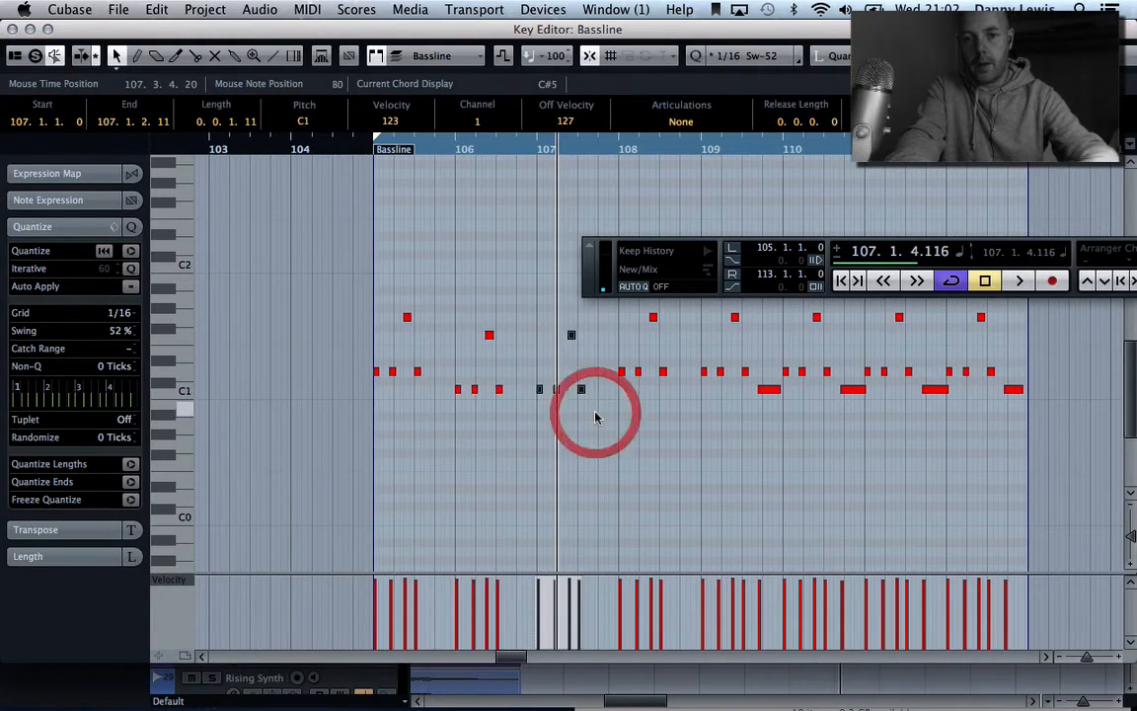
key(Up)
key(Up)
click(357, 147)
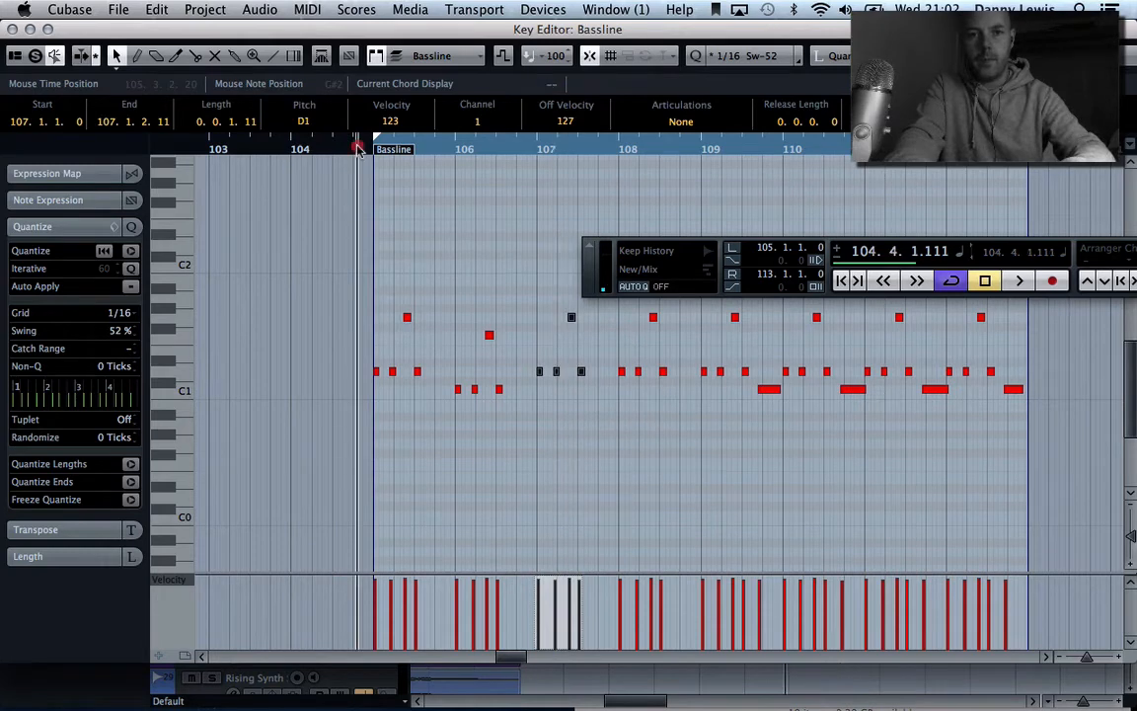
key(space)
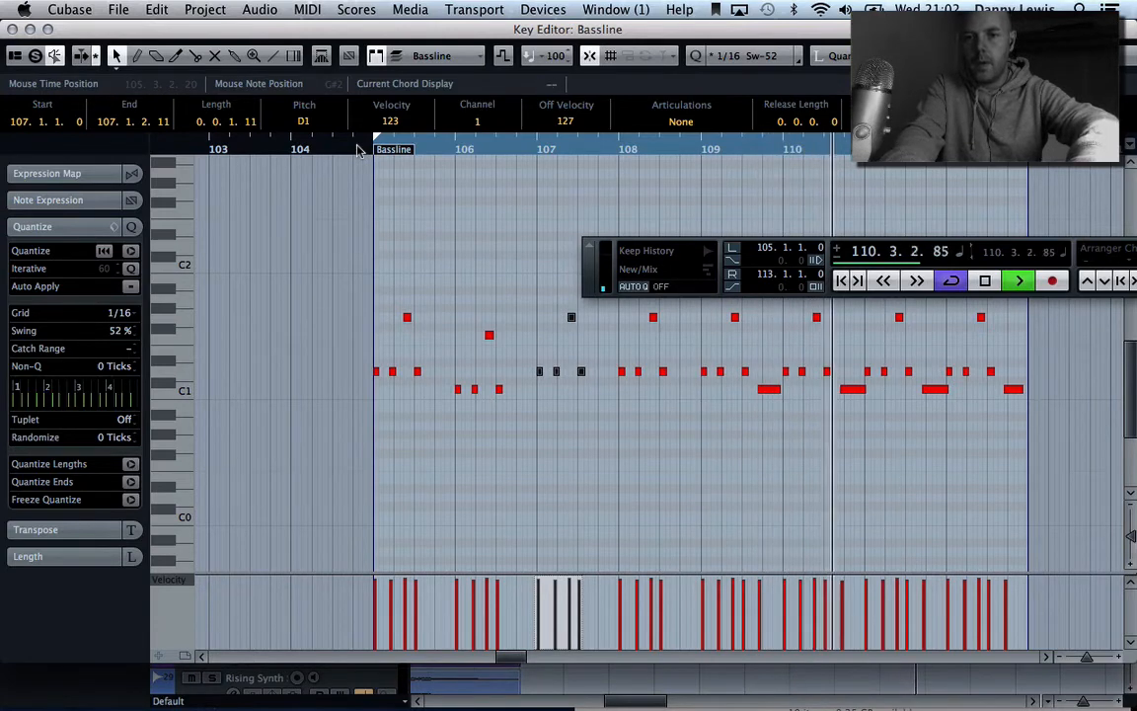
key(space)
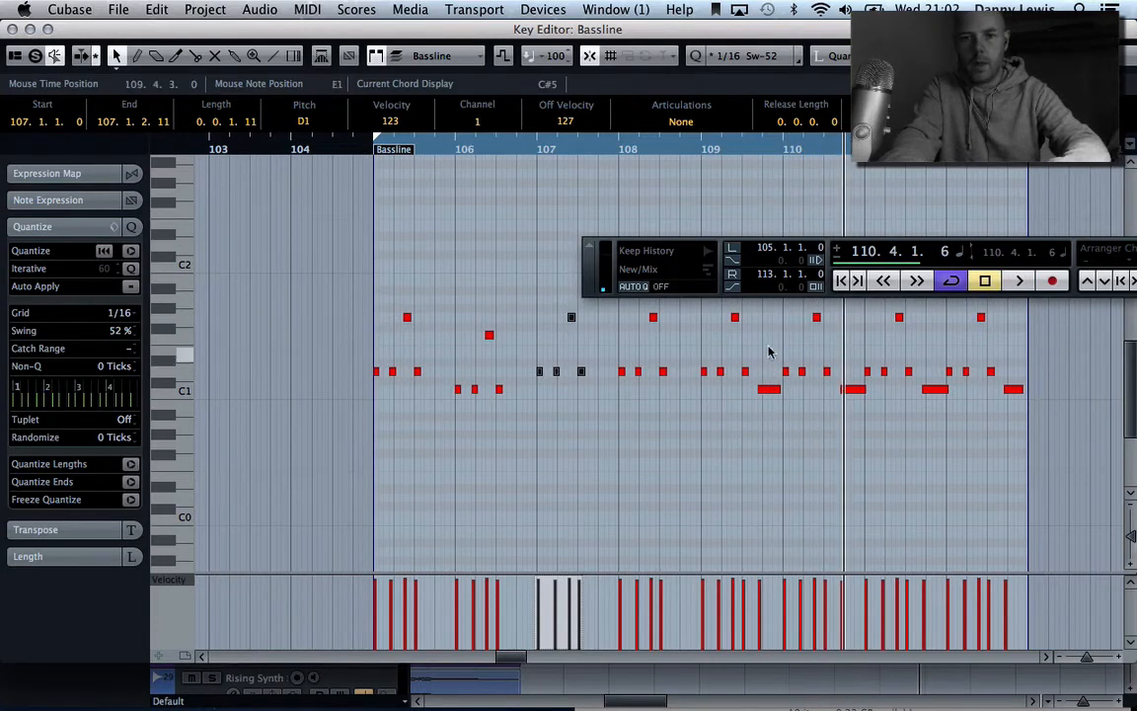
Step: Raise the bar 110 Bassline notes one semitone, with the first note on D#1, and audition the change from just before bar 110
mouse_move(784, 309)
mouse_down()
mouse_move(857, 386)
mouse_move(788, 310)
mouse_up()
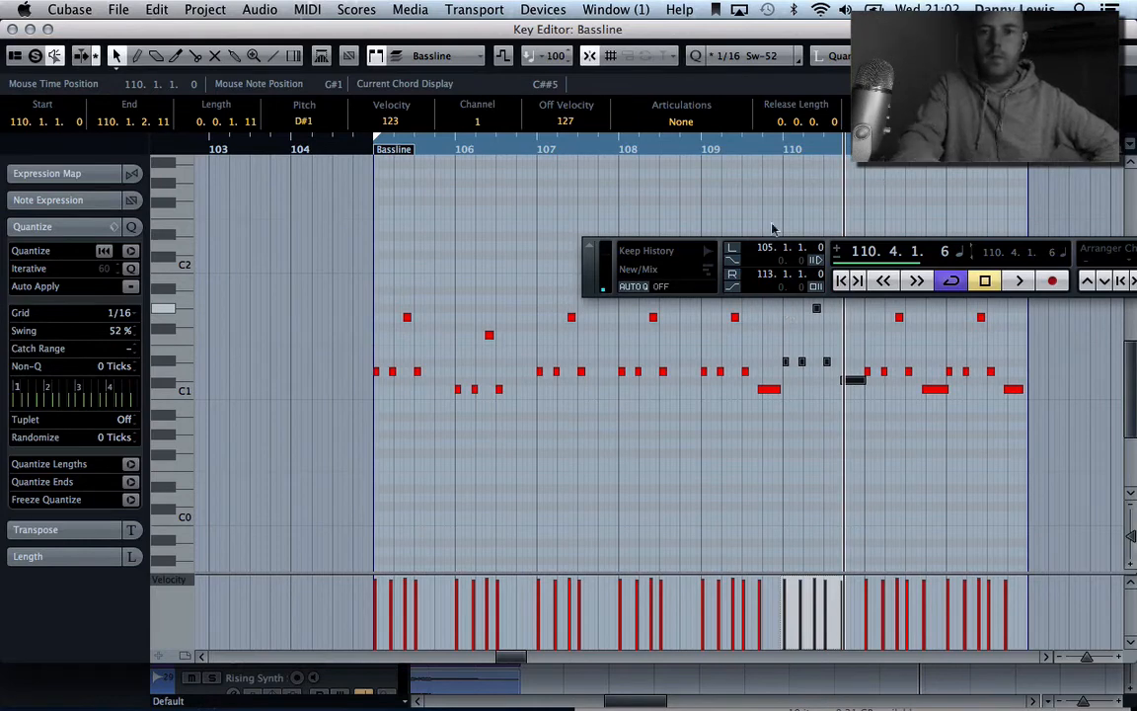
double_click(772, 148)
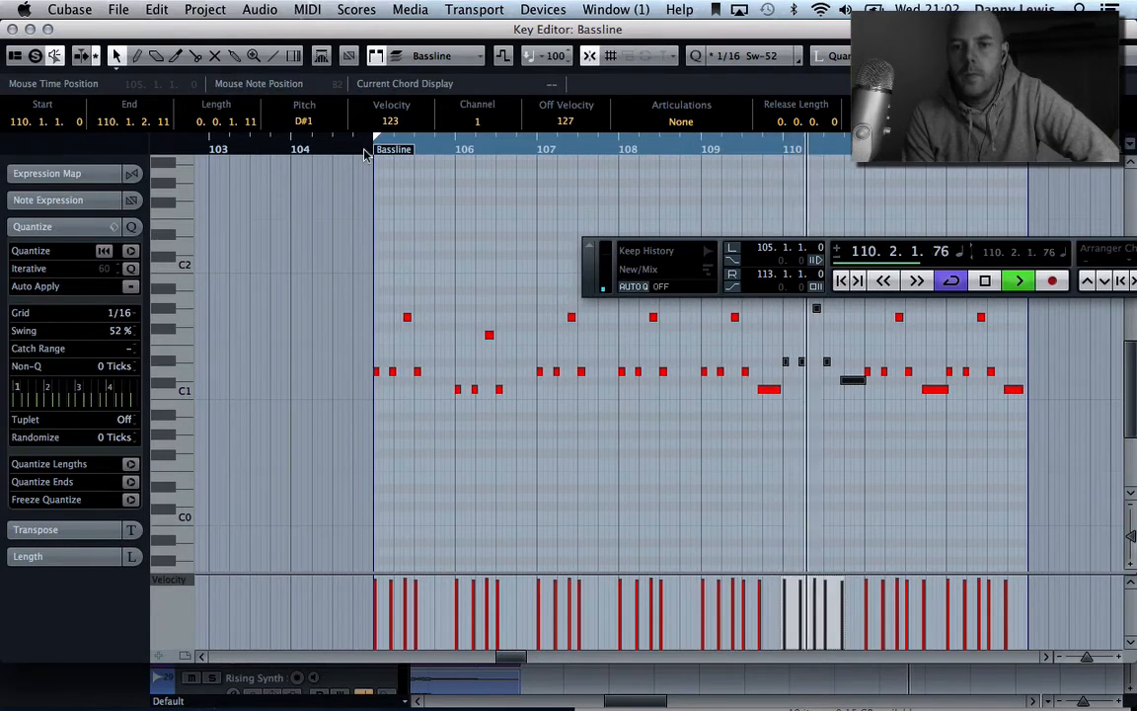
key(space)
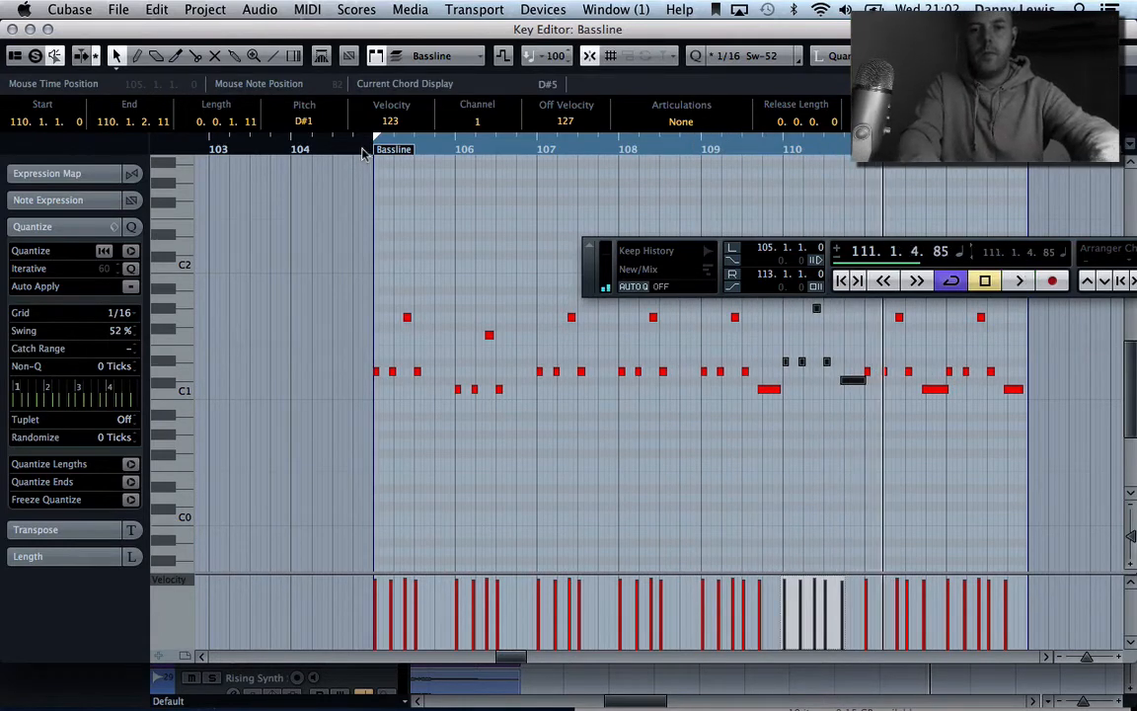
Step: Raise the bar 106 Bassline notes so the first lands on D#1, audition from just before bar 105, and close the Key Editor
drag(444, 312, 528, 393)
key(Up)
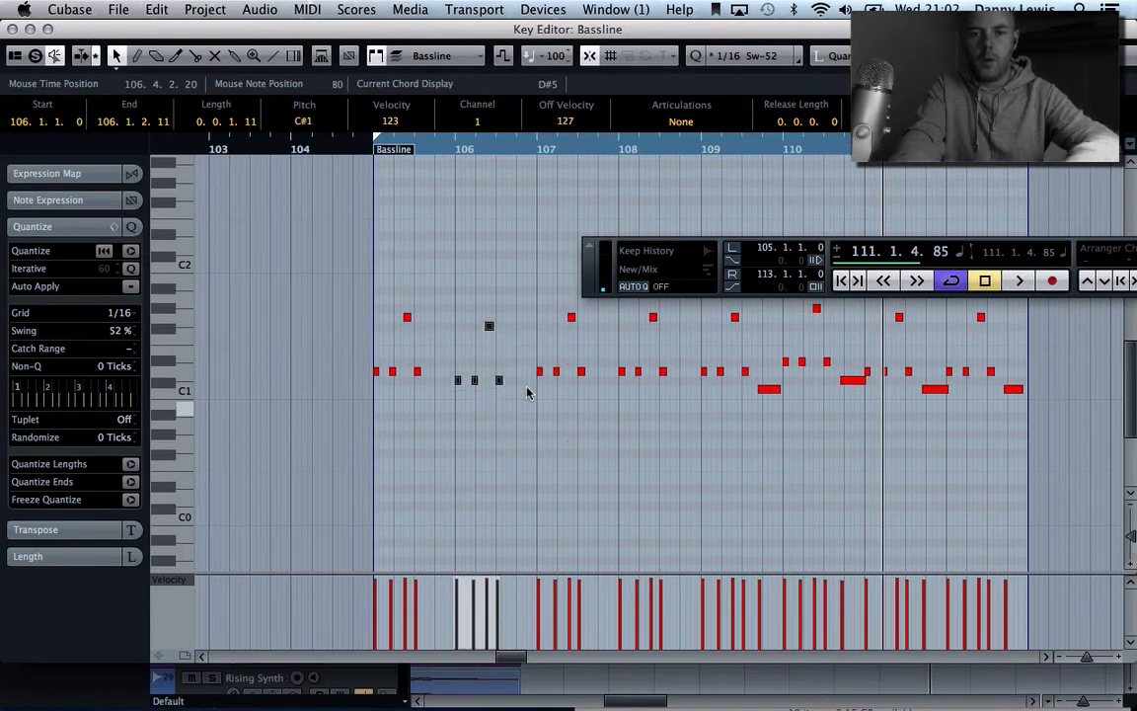
click(365, 150)
key(space)
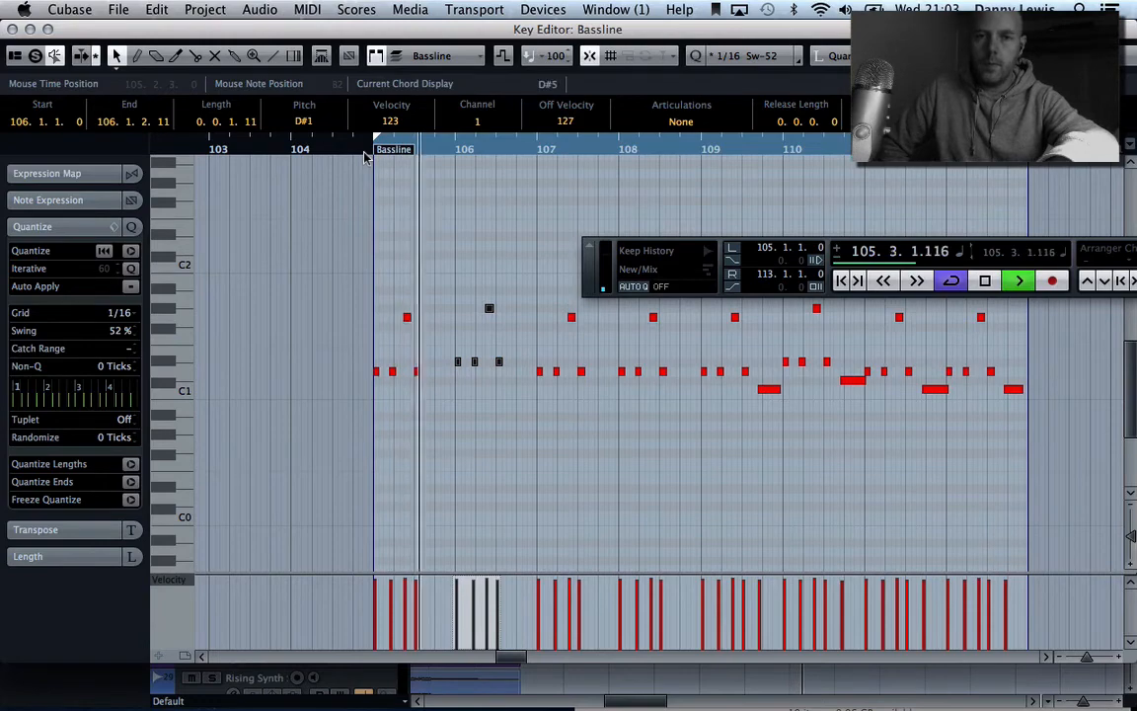
key(space)
key(Return)
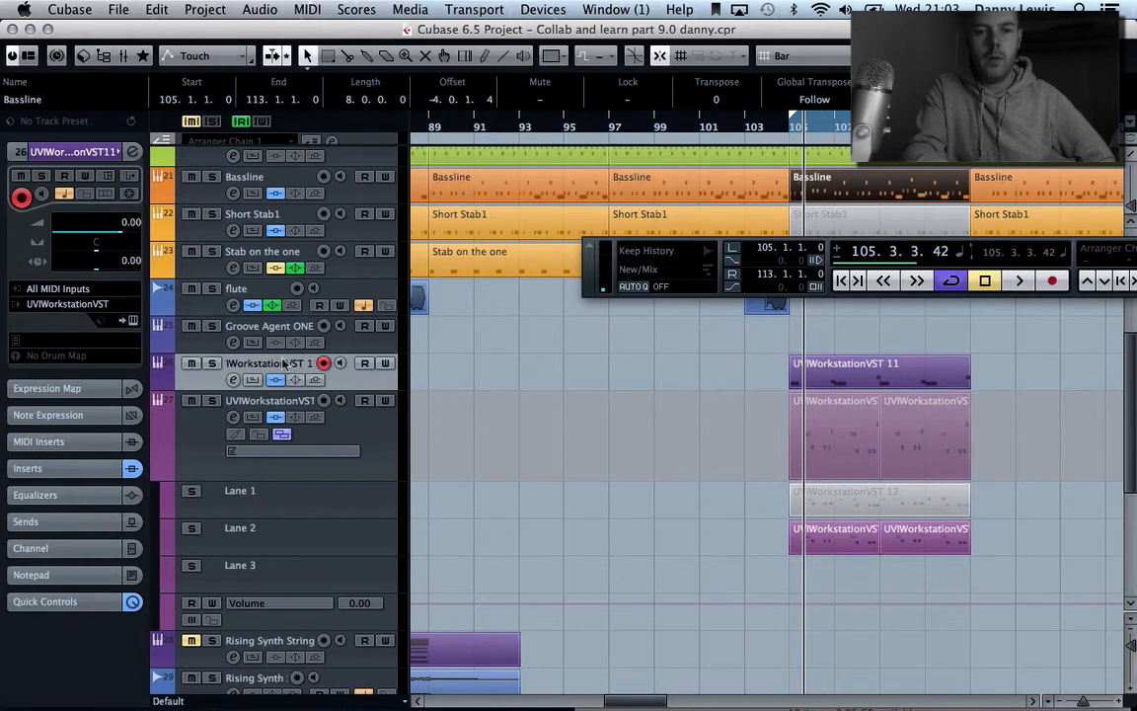
Step: Add one instrument track that uses the UVIWorkstationVST instrument
click(260, 9)
mouse_move(205, 9)
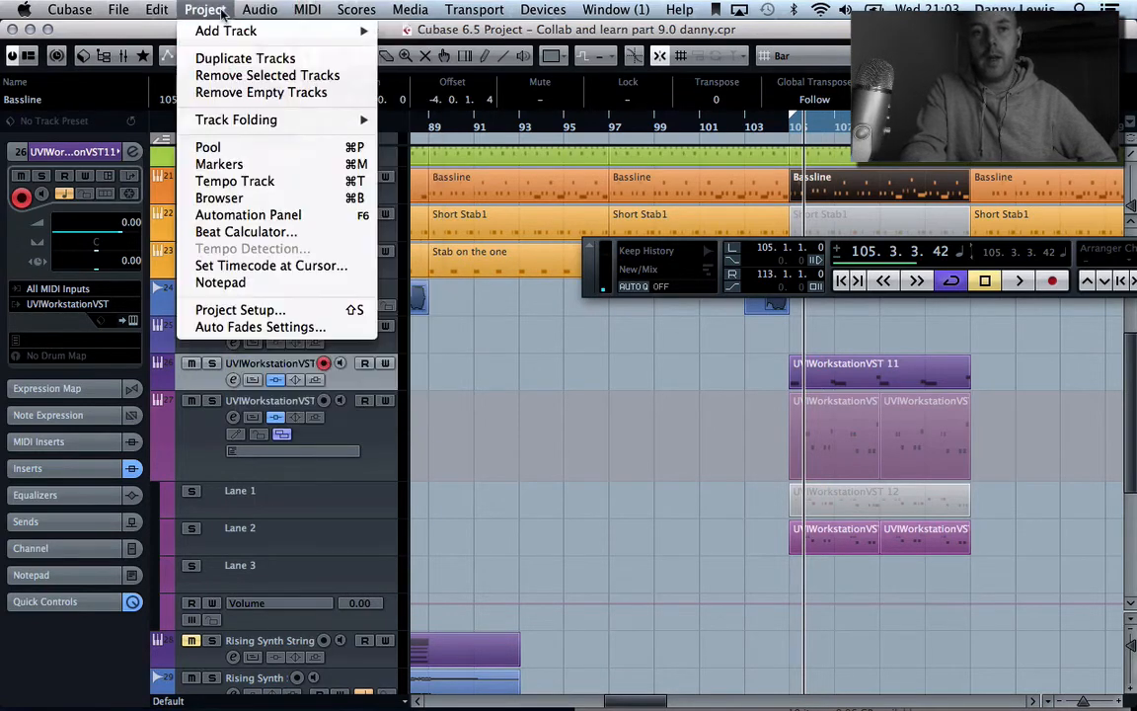
mouse_move(241, 33)
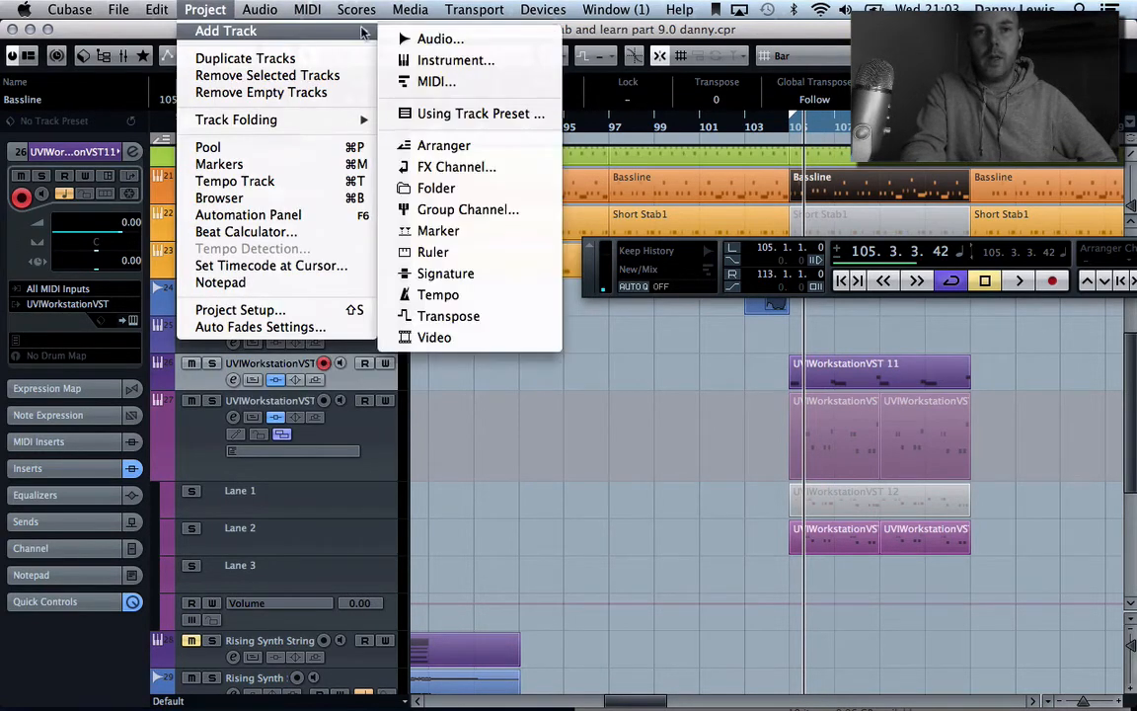
click(451, 62)
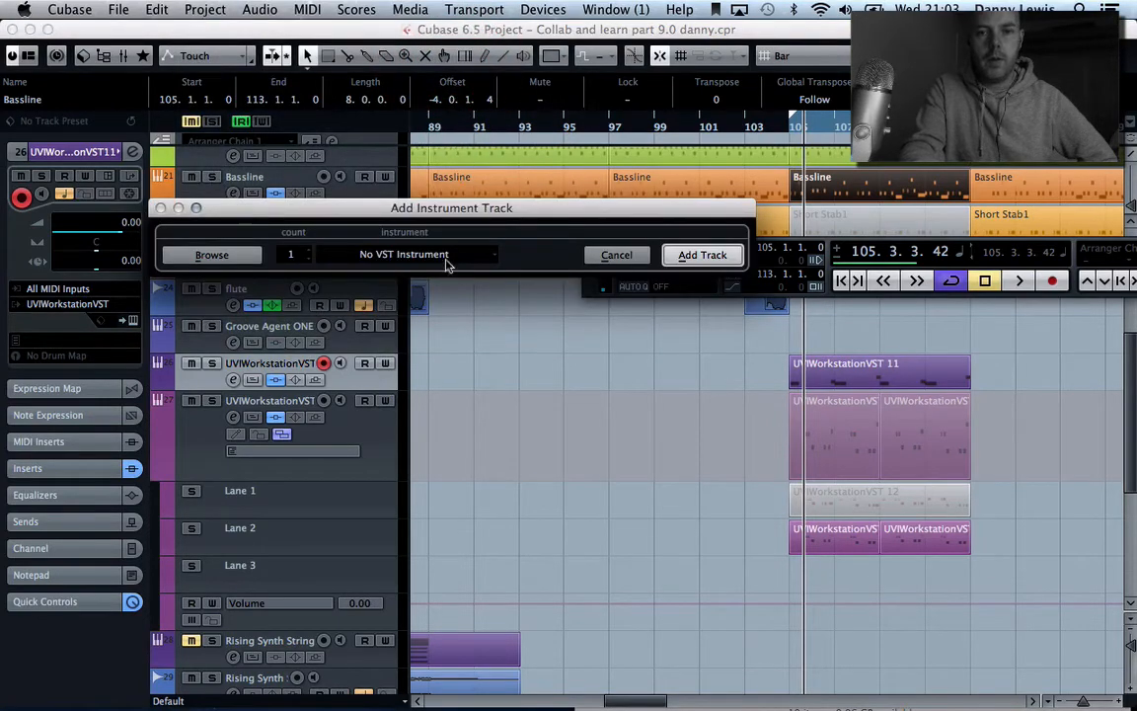
click(447, 256)
mouse_move(592, 475)
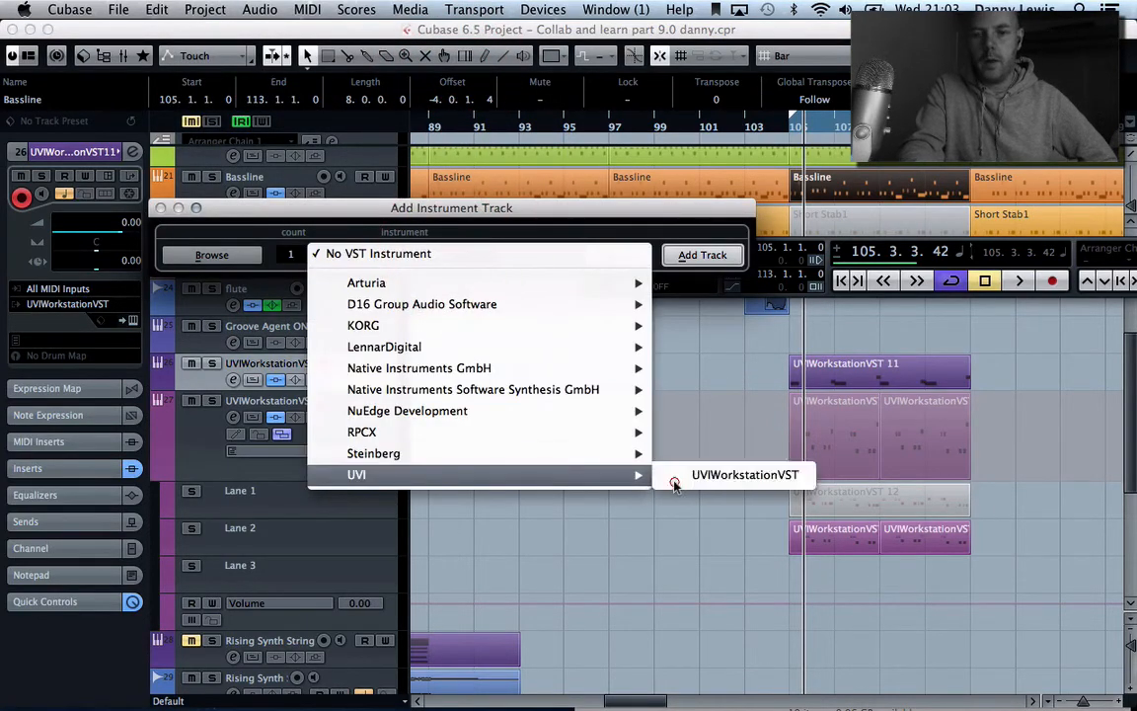
click(730, 475)
click(696, 259)
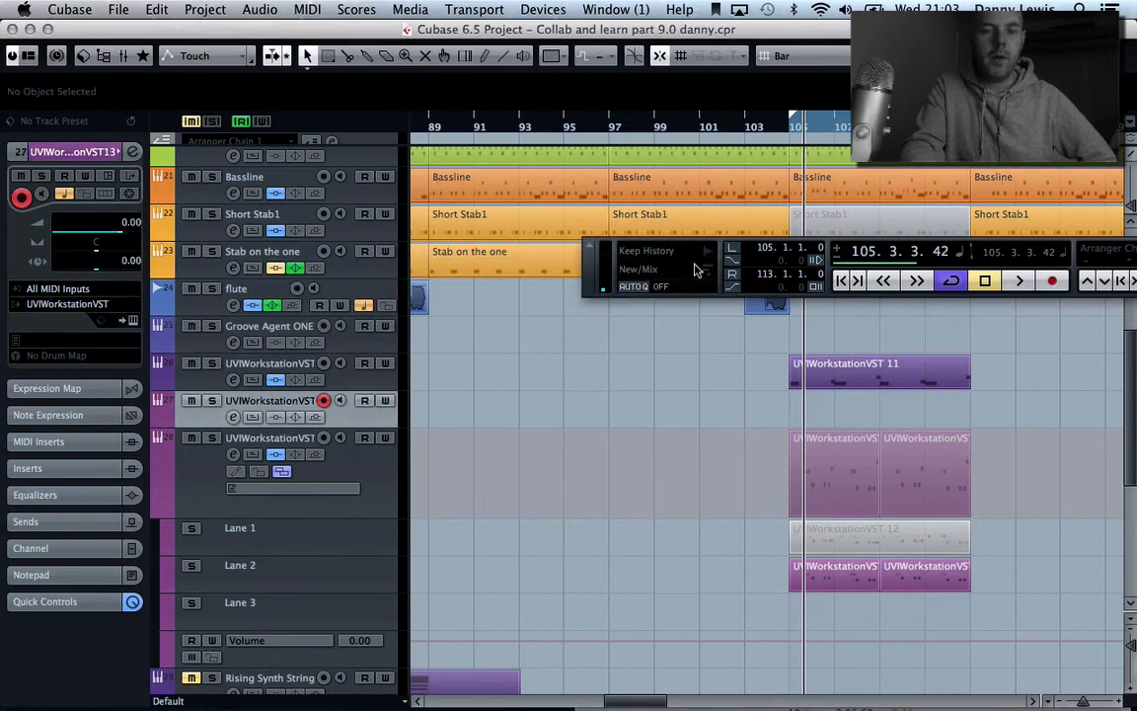
Step: Open the new track's UVIWorkstation instrument and load the Synth Bass & Synth sound to try it
click(132, 323)
double_click(314, 127)
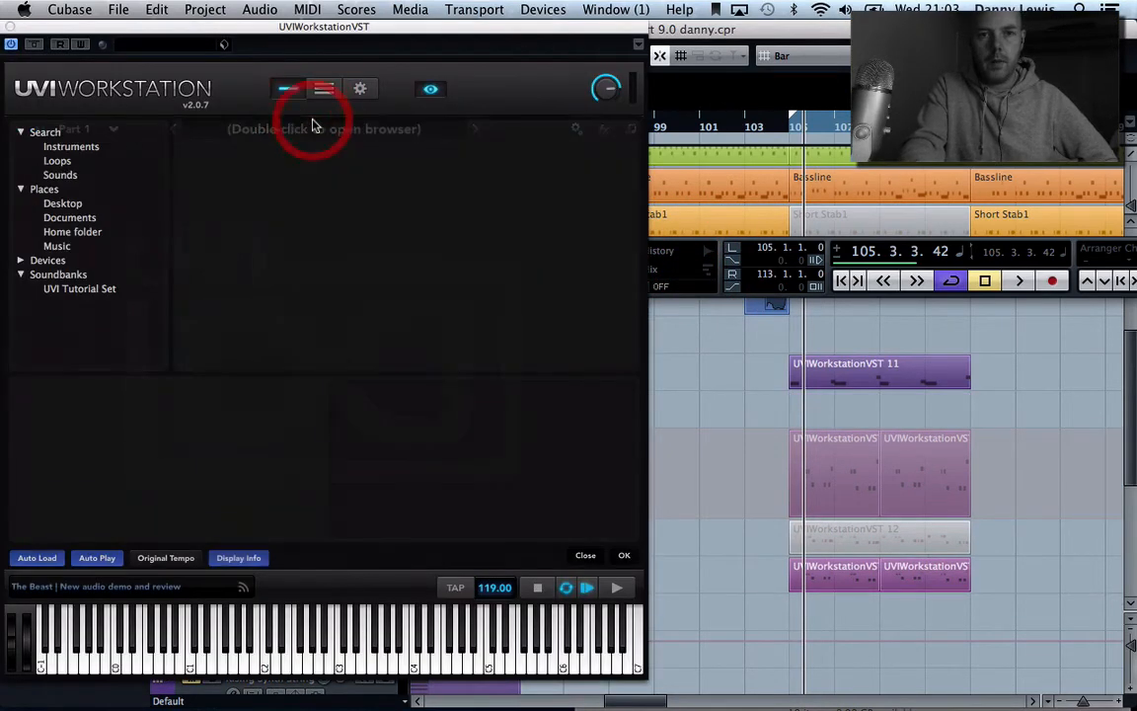
click(69, 175)
click(73, 147)
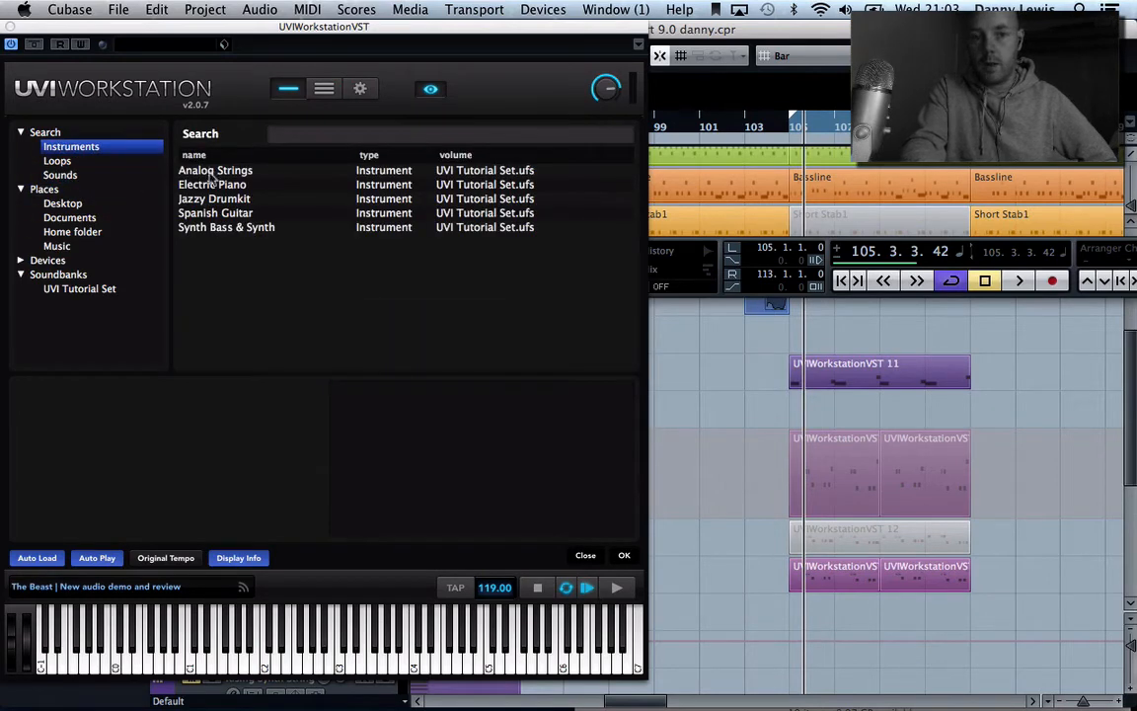
double_click(235, 228)
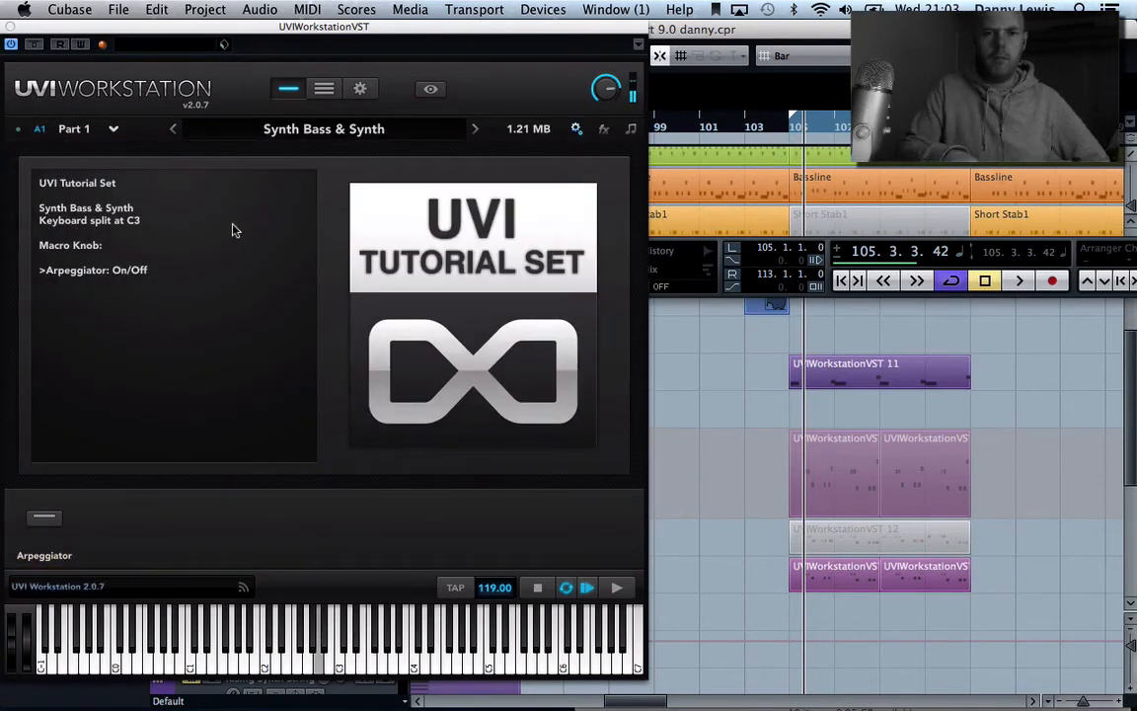
Step: Switch the UVIWorkstation sound to Analog Strings, then close the instrument window
click(312, 139)
click(294, 150)
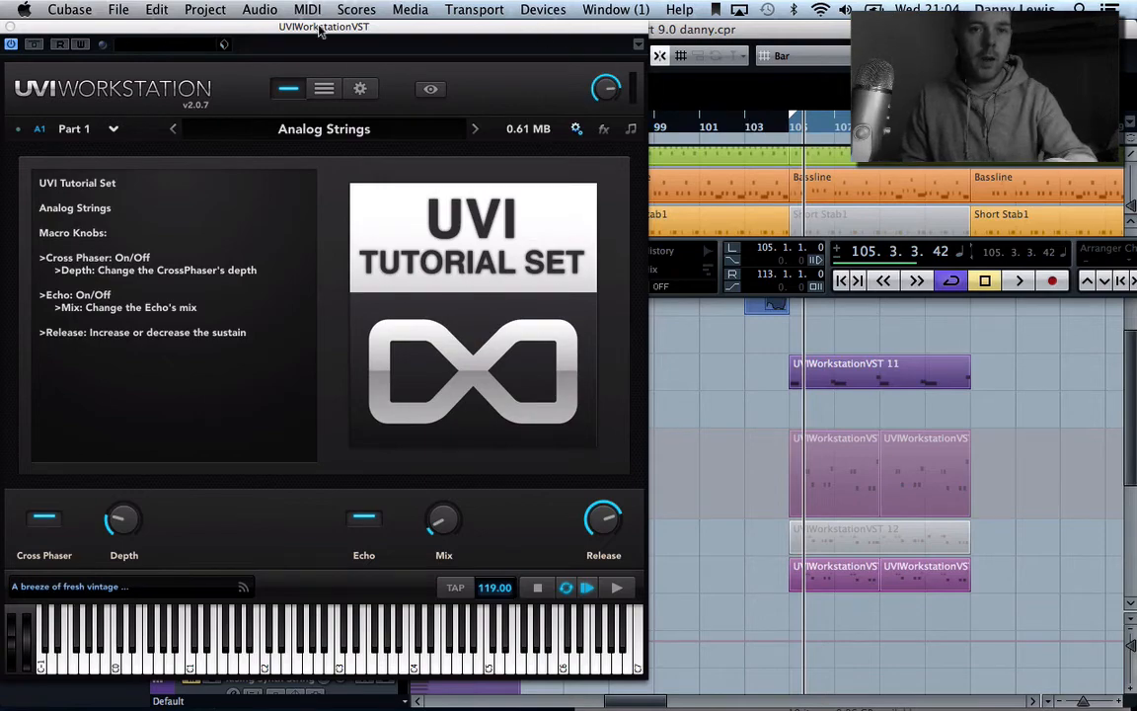
drag(321, 33, 610, 36)
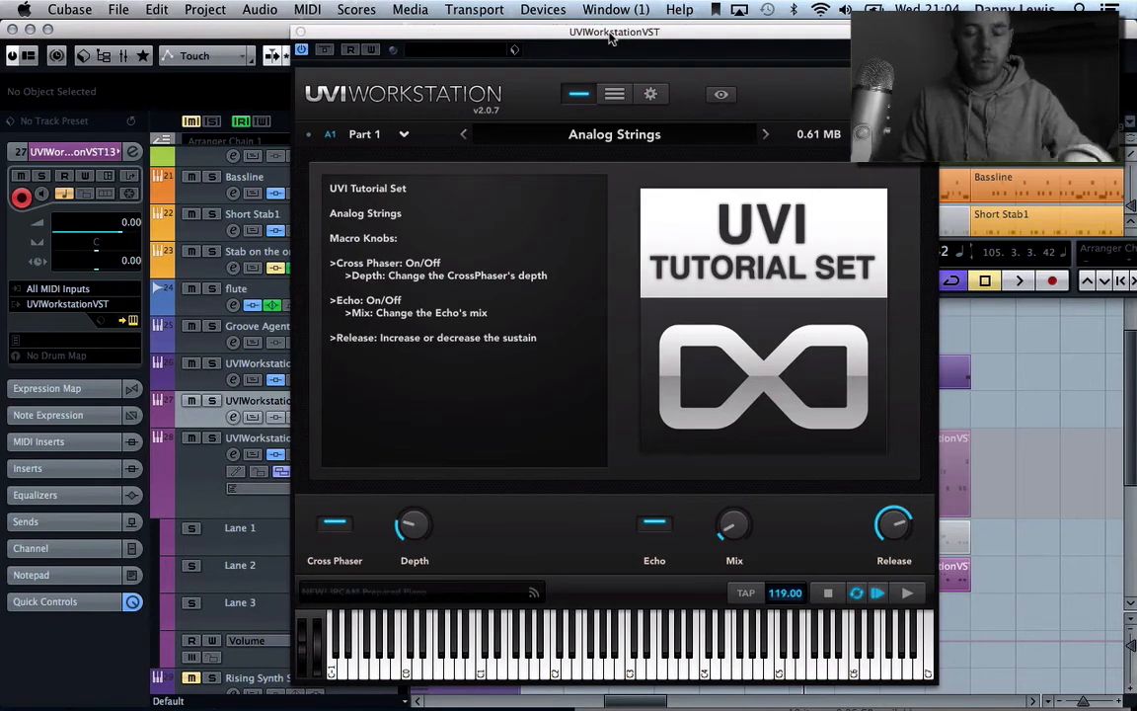
click(302, 34)
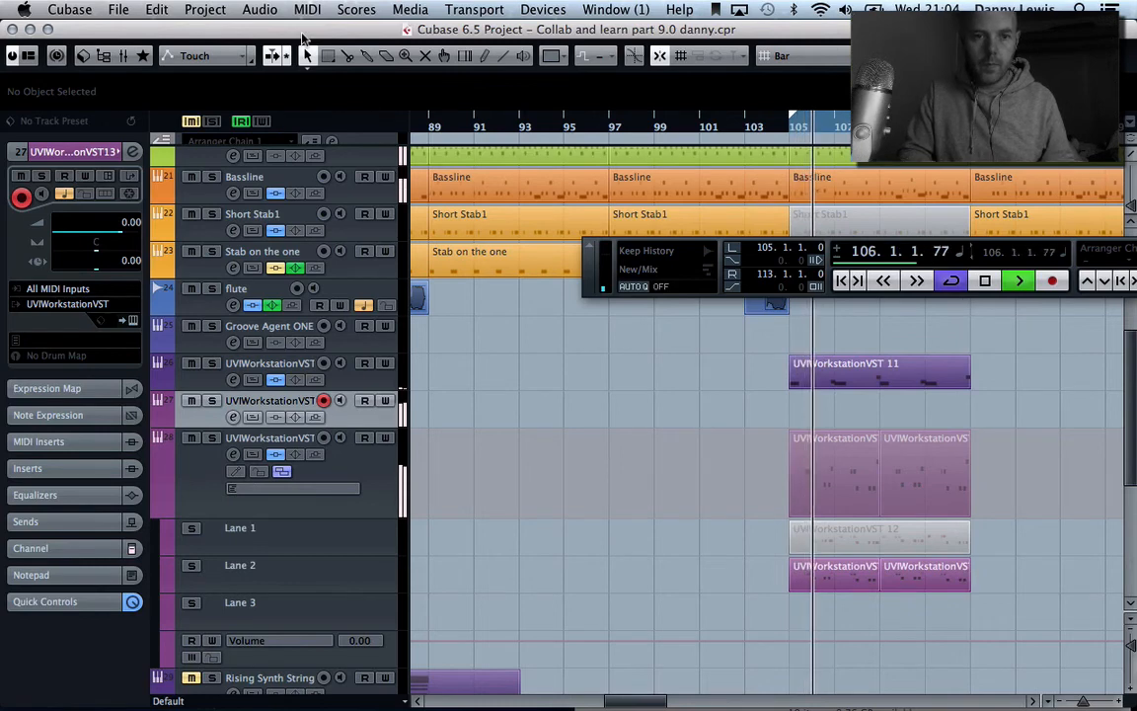
Step: Lower the Analog Strings track's channel volume to -12.09 dB while the section plays, then stop playback
click(54, 548)
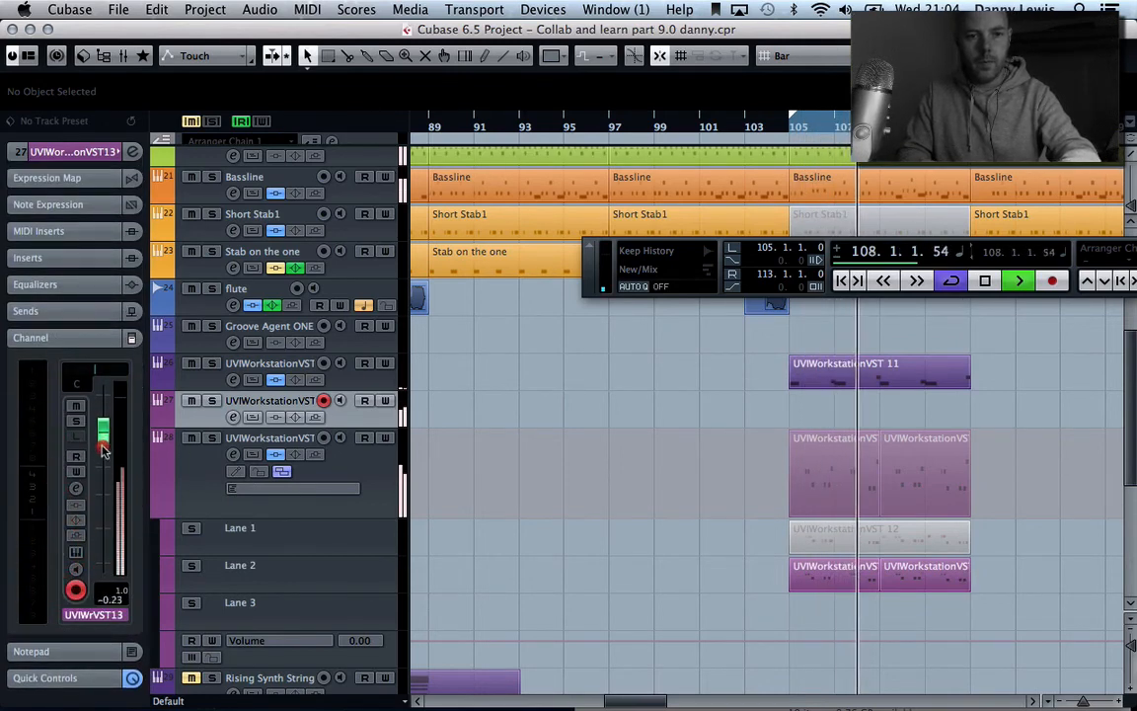
drag(96, 445, 104, 499)
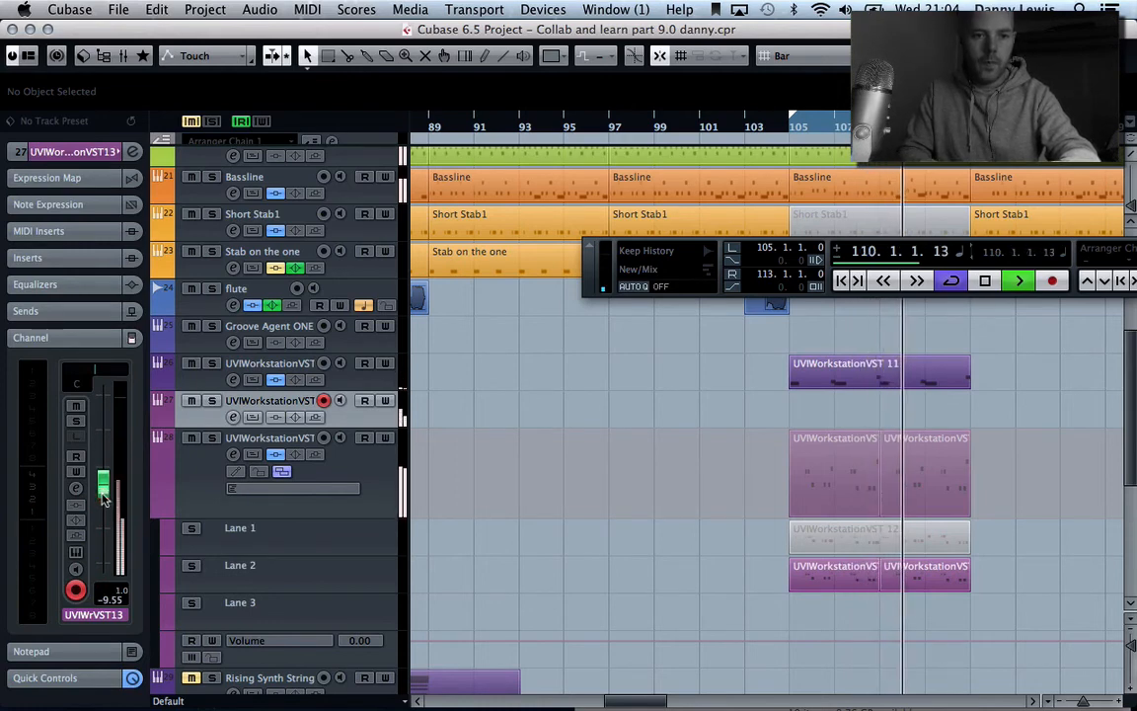
drag(103, 499, 103, 508)
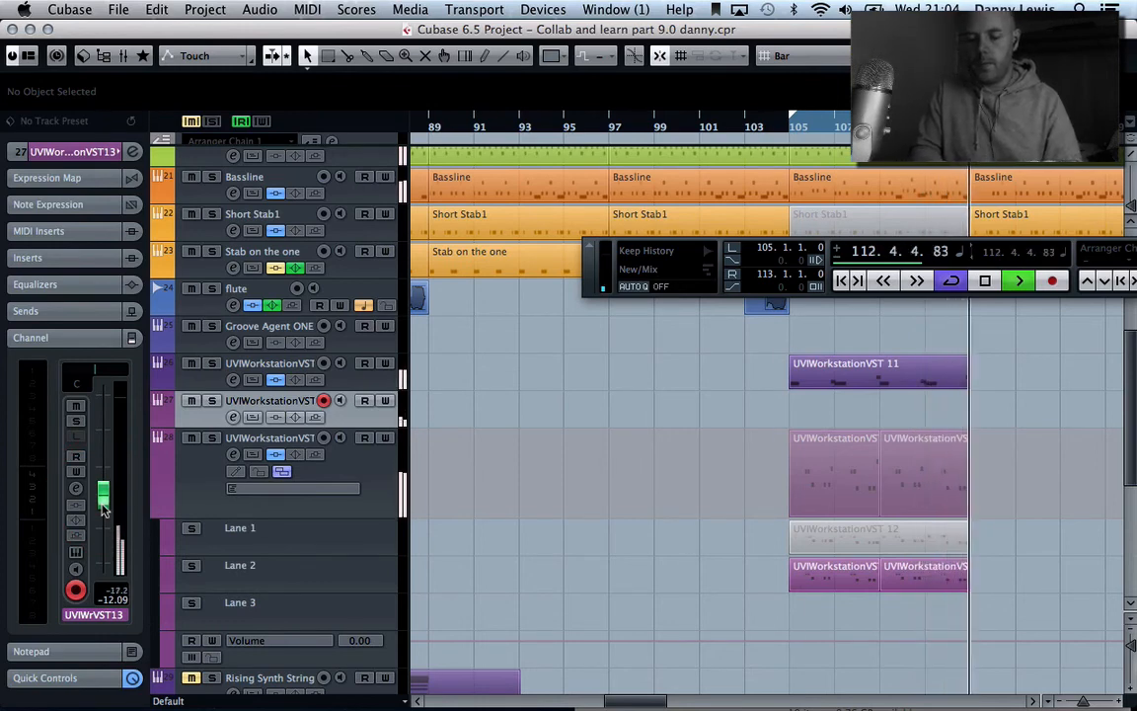
key(space)
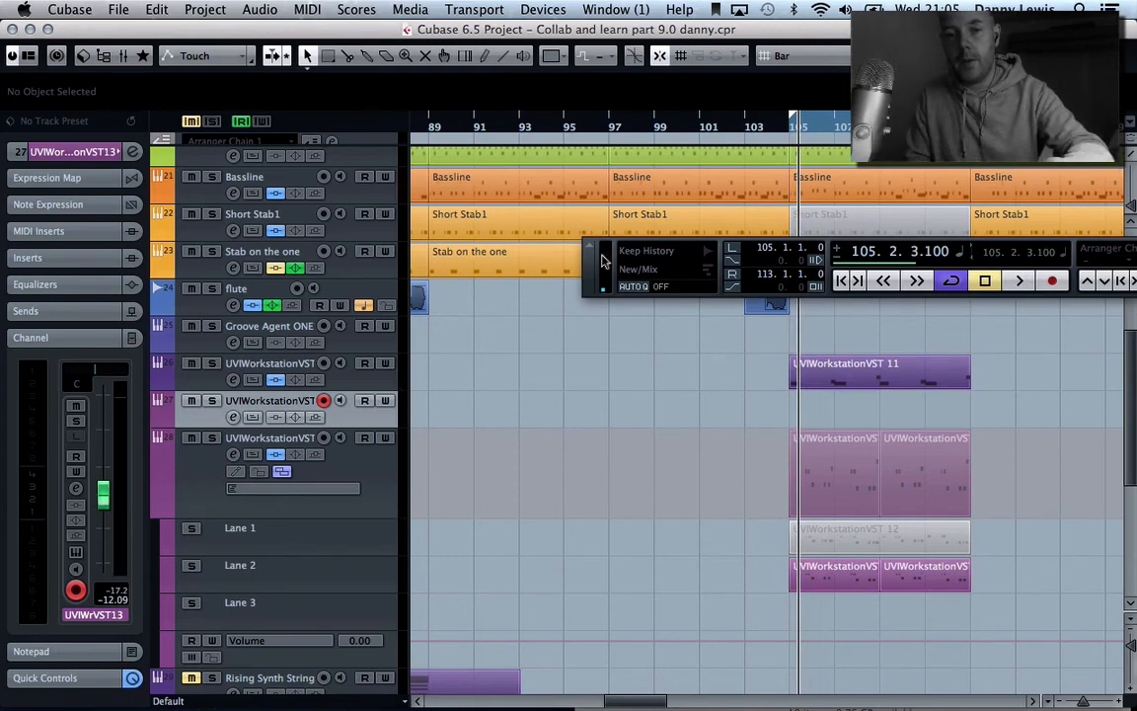
Step: Record an Analog Strings part on the new UVIWorkstationVST track from bar 104 to bar 113
drag(591, 272, 254, 285)
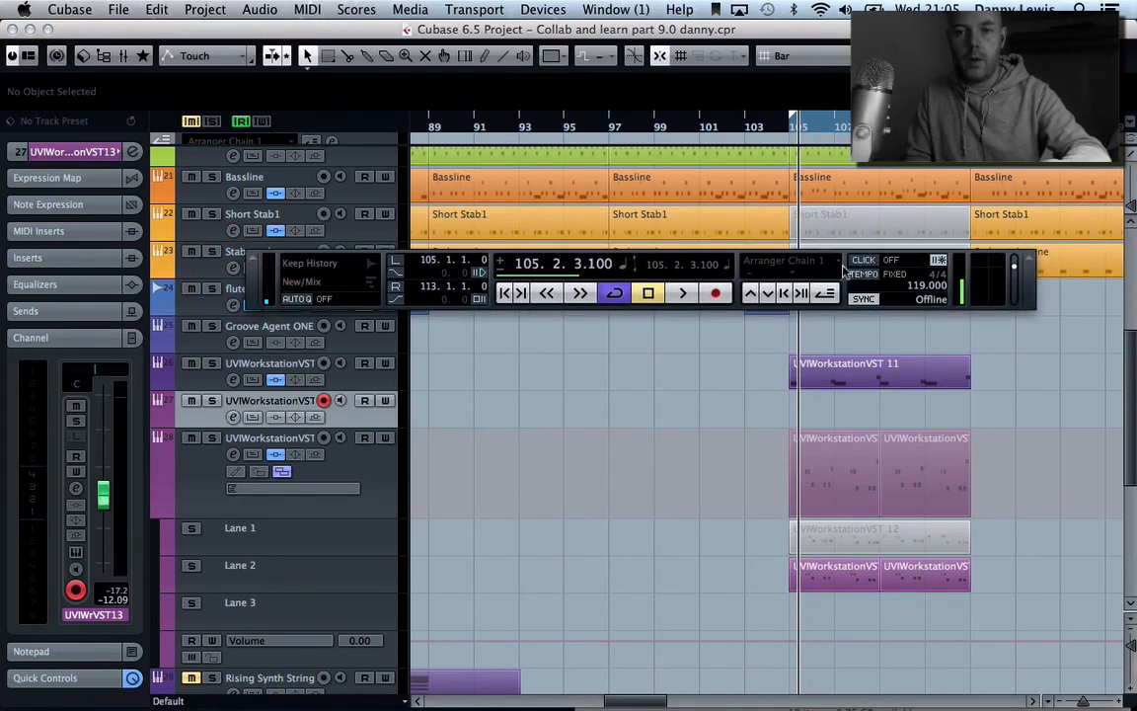
double_click(768, 130)
click(712, 292)
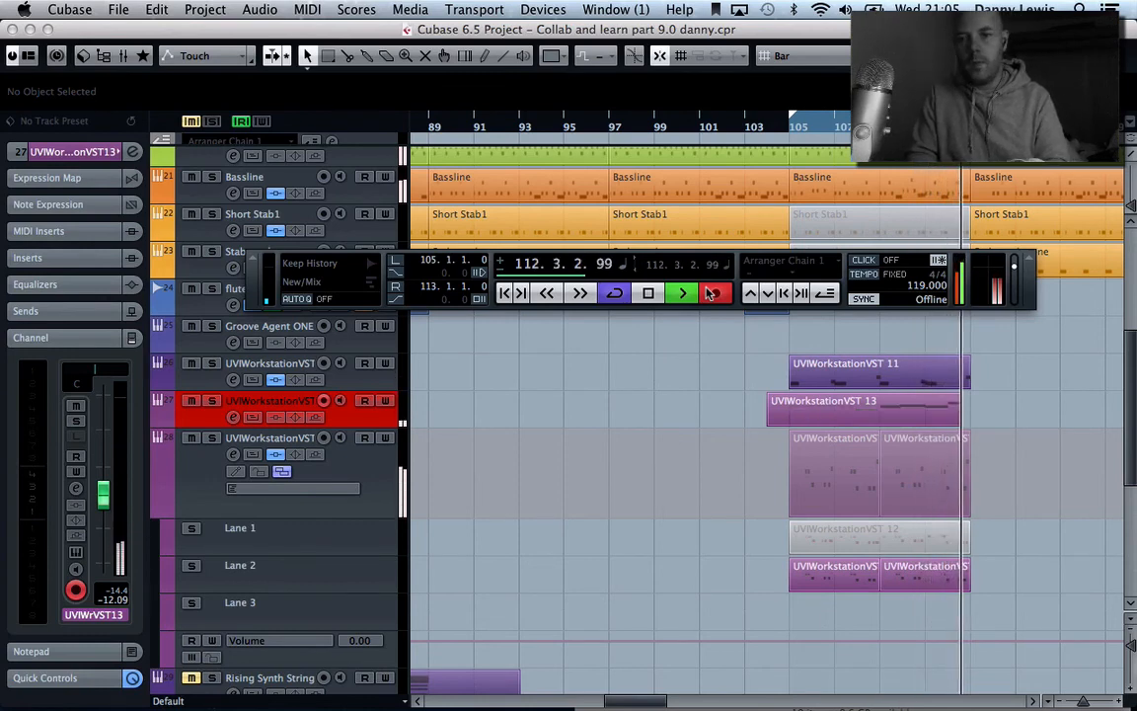
key(space)
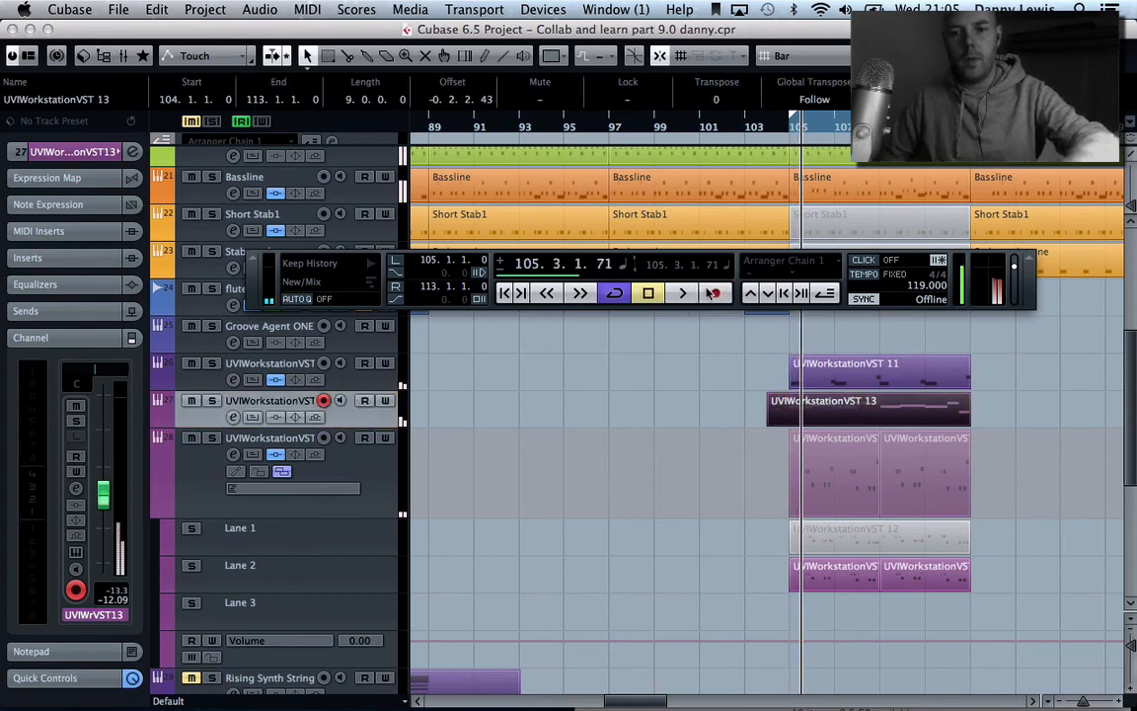